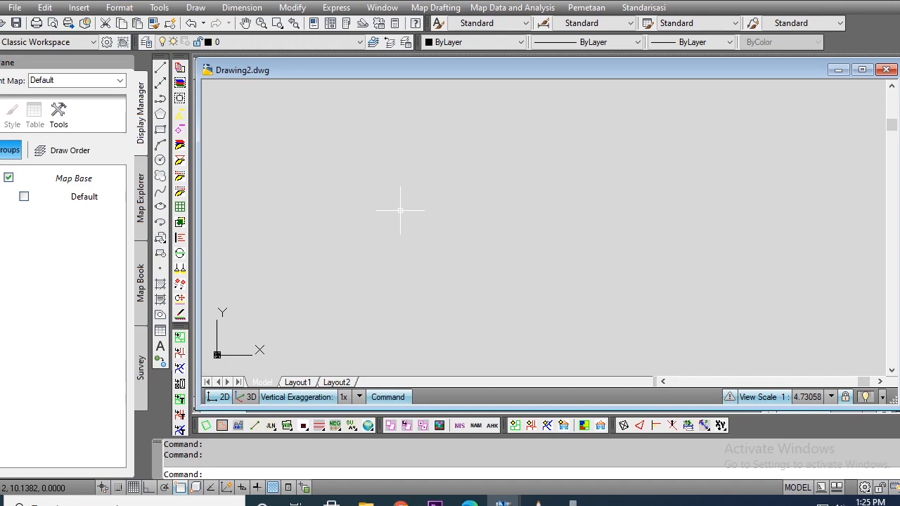
Place three single points at scattered positions in the empty drawing area.
{"action": "left_click", "coordinate": [161, 268]}
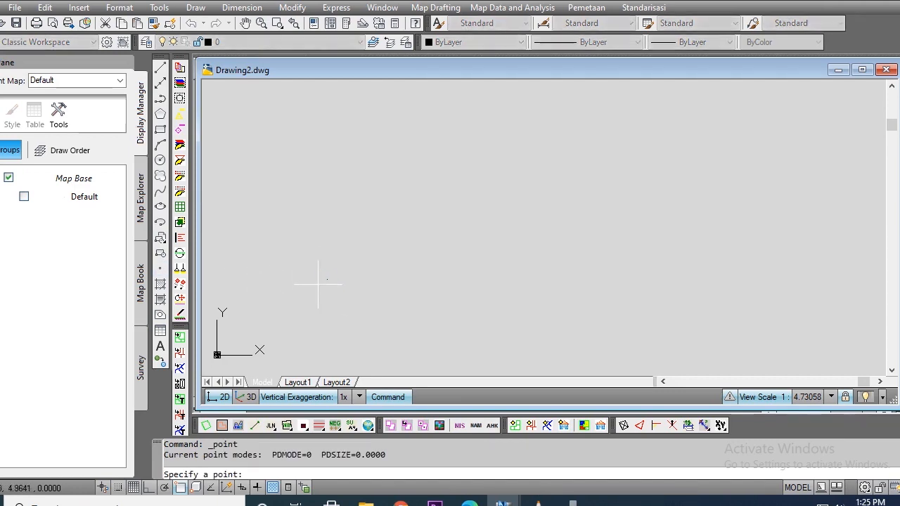
{"action": "left_click", "coordinate": [355, 295]}
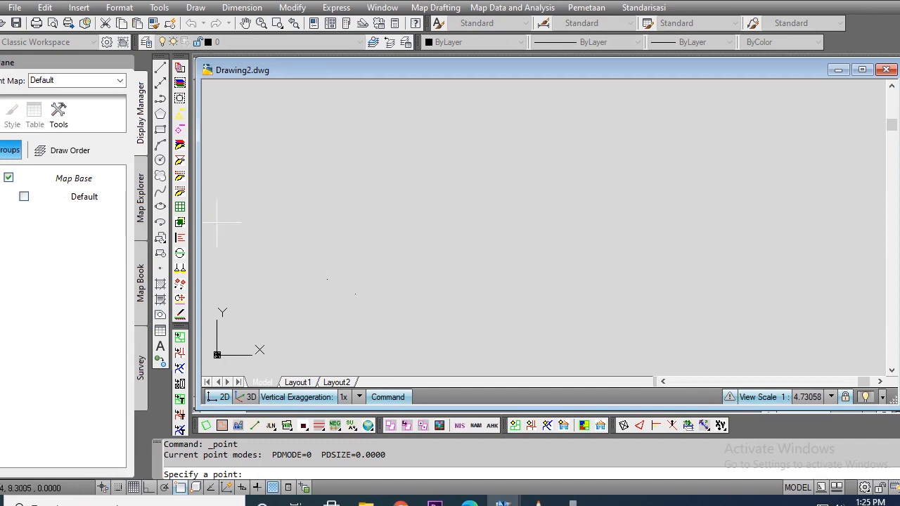
{"action": "left_click", "coordinate": [249, 100]}
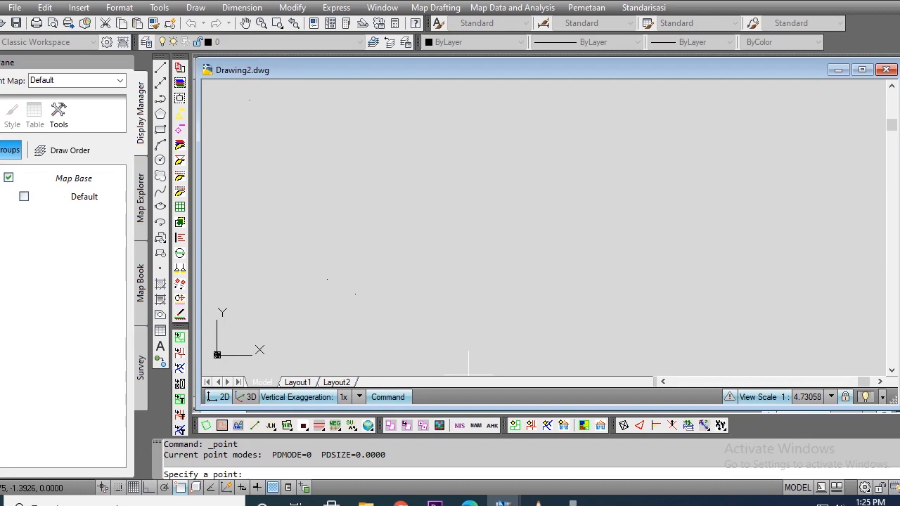
{"action": "key", "text": "Escape"}
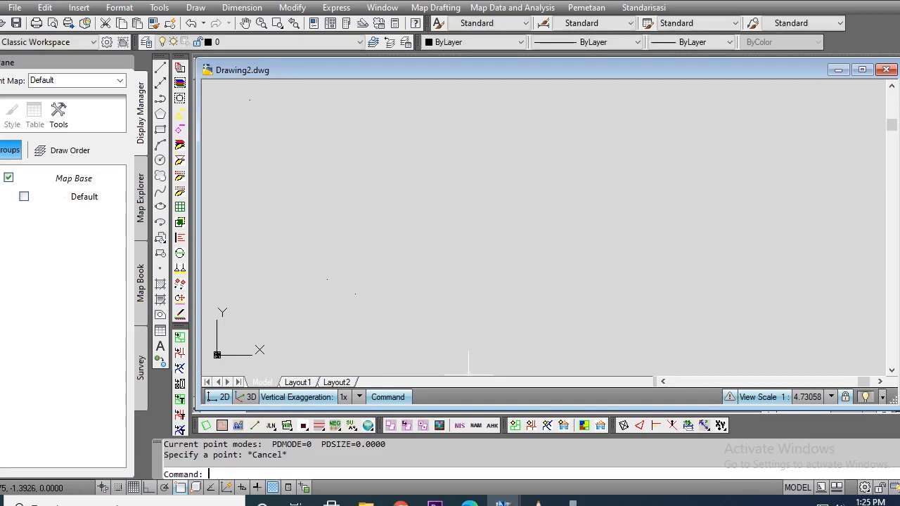
Select all three points in the drawing area and erase them.
{"action": "left_click", "coordinate": [235, 88]}
{"action": "left_click", "coordinate": [809, 371]}
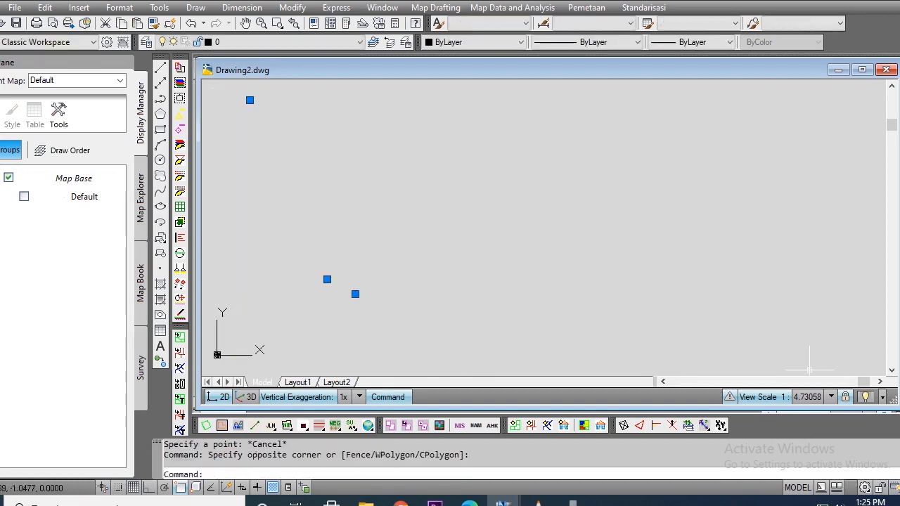
{"action": "key", "text": "Delete"}
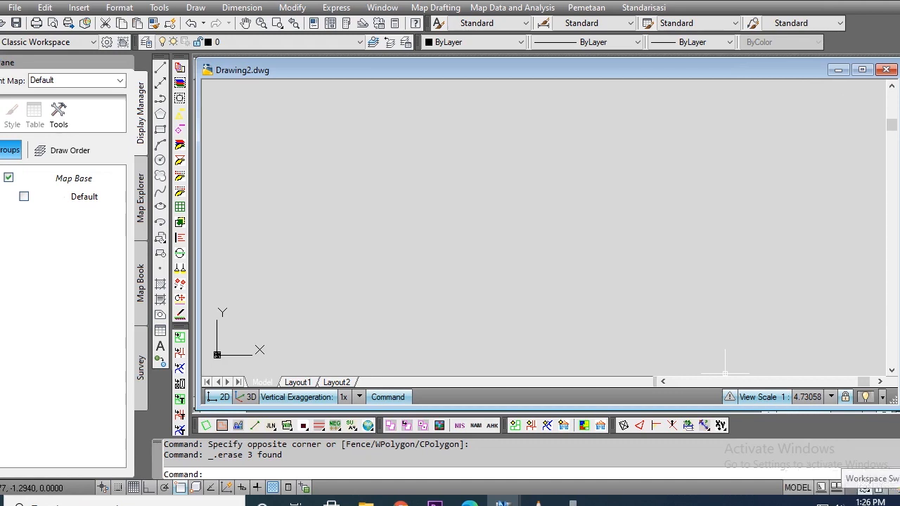
Set the current workspace to Map Classic Workspace.
{"action": "left_click", "coordinate": [864, 488]}
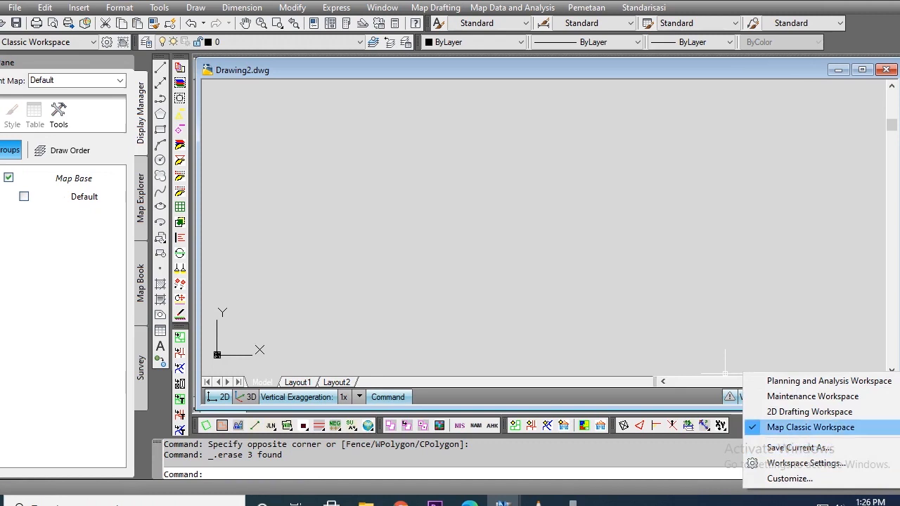
{"action": "left_click", "coordinate": [810, 427]}
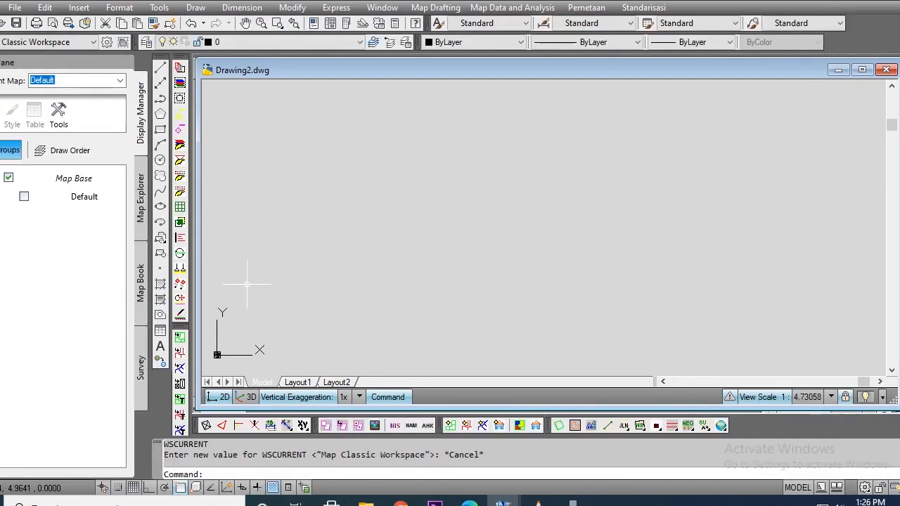
In the drawing units, set the length type to Decimal with precision 0.000 and the insertion scale to Meters.
{"action": "left_click", "coordinate": [120, 7]}
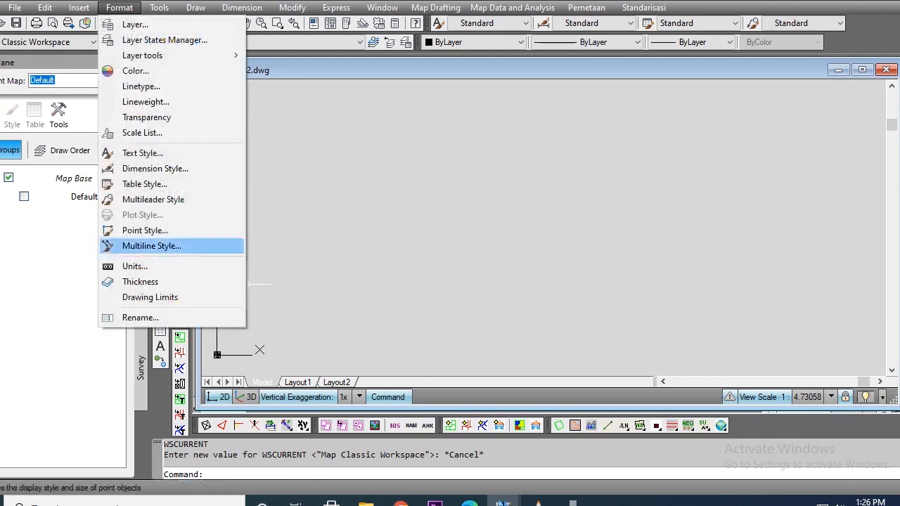
{"action": "left_click", "coordinate": [134, 266]}
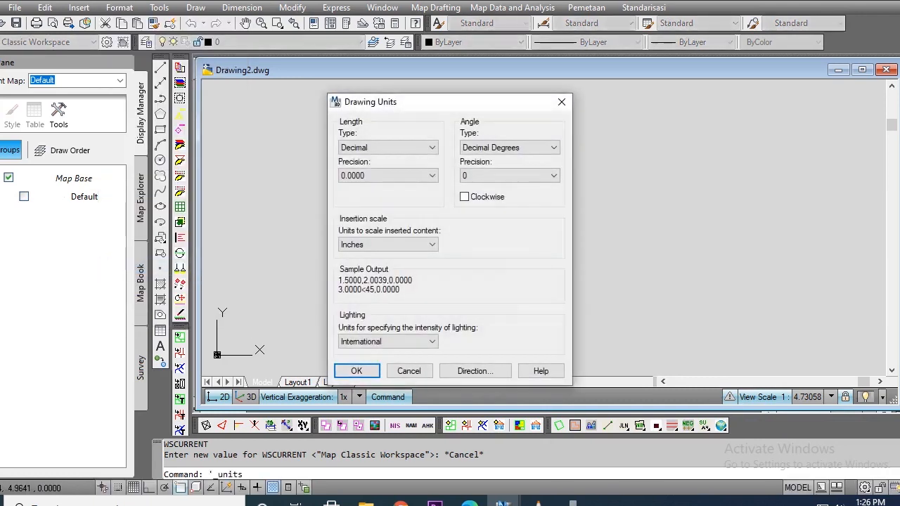
{"action": "left_click", "coordinate": [398, 148]}
{"action": "left_click", "coordinate": [393, 170]}
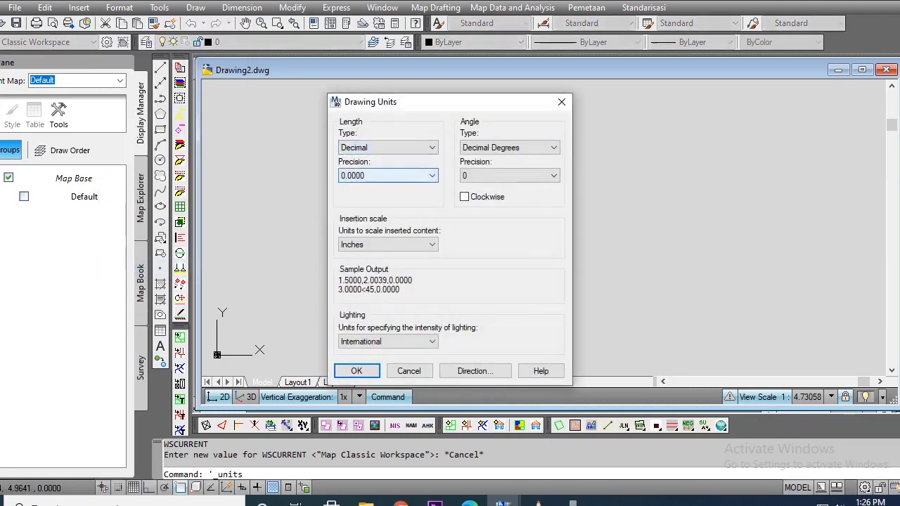
{"action": "left_click", "coordinate": [394, 176]}
{"action": "left_click", "coordinate": [351, 215]}
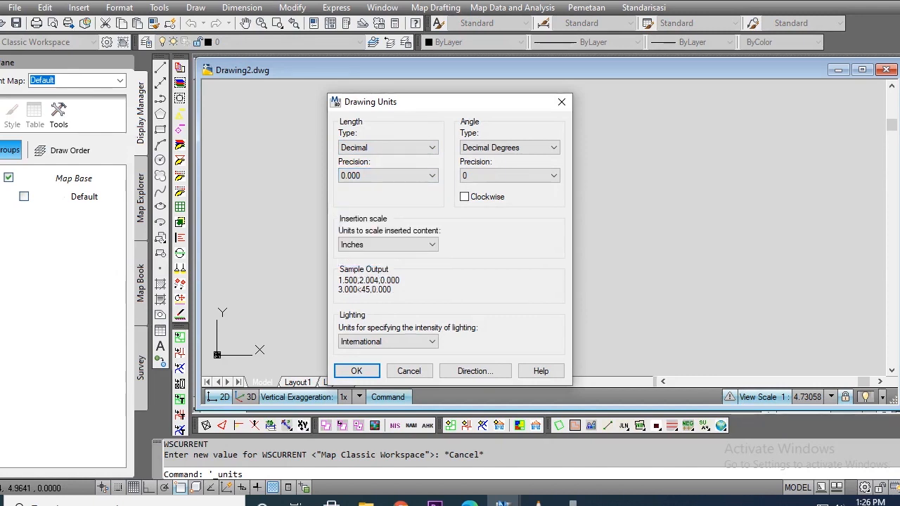
{"action": "left_click", "coordinate": [388, 244]}
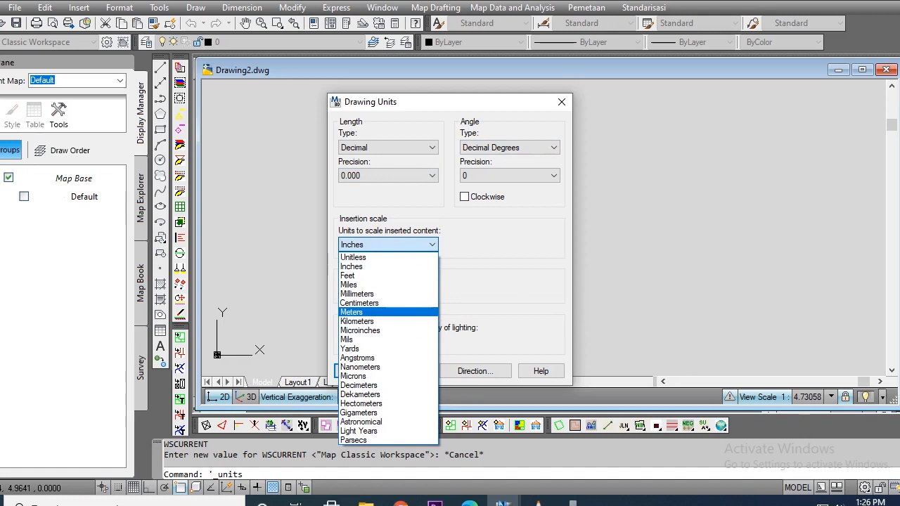
{"action": "left_click", "coordinate": [352, 312]}
Set the angle type to Deg/Min/Sec with precision 0d00'00.00" and make angles measure clockwise.
{"action": "left_click", "coordinate": [509, 147]}
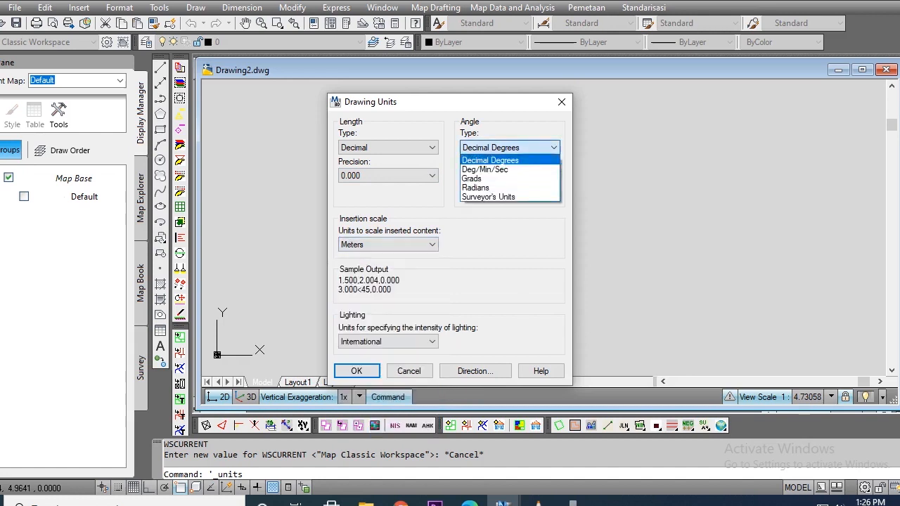
{"action": "left_click", "coordinate": [485, 169]}
{"action": "left_click", "coordinate": [510, 175]}
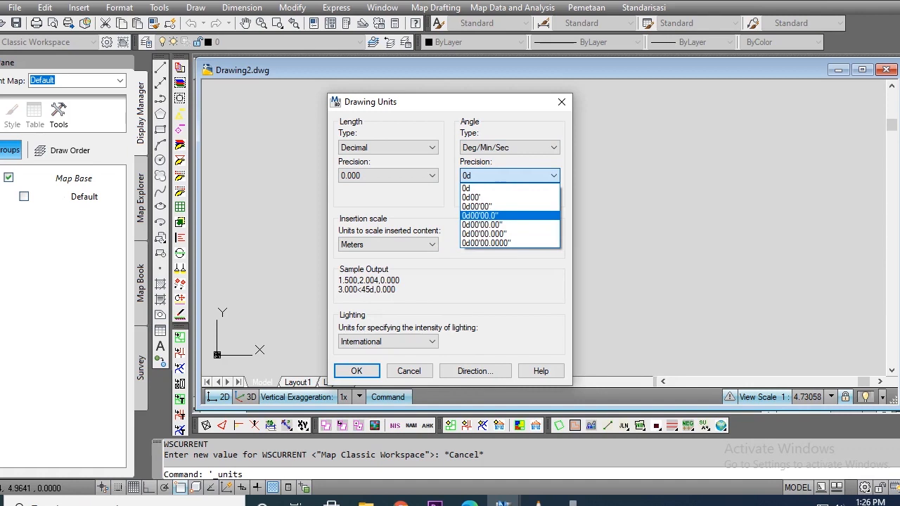
{"action": "left_click", "coordinate": [481, 224]}
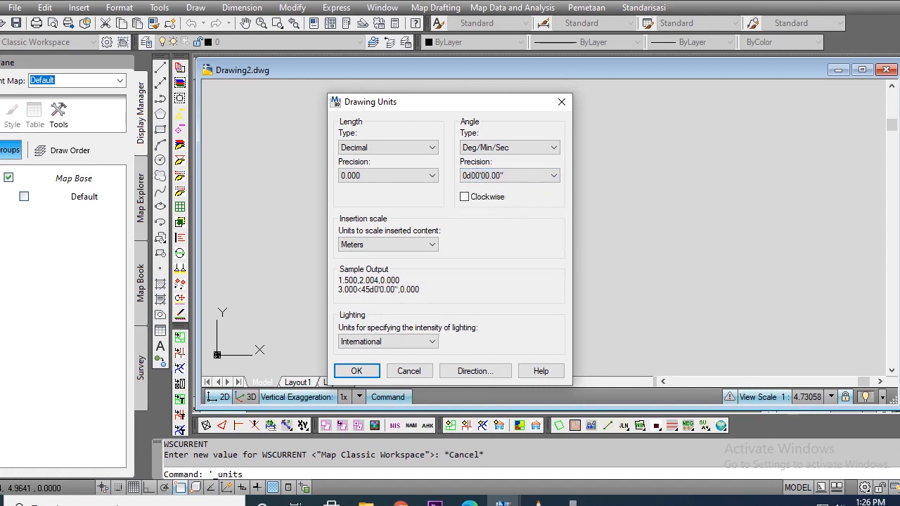
{"action": "left_click", "coordinate": [465, 197]}
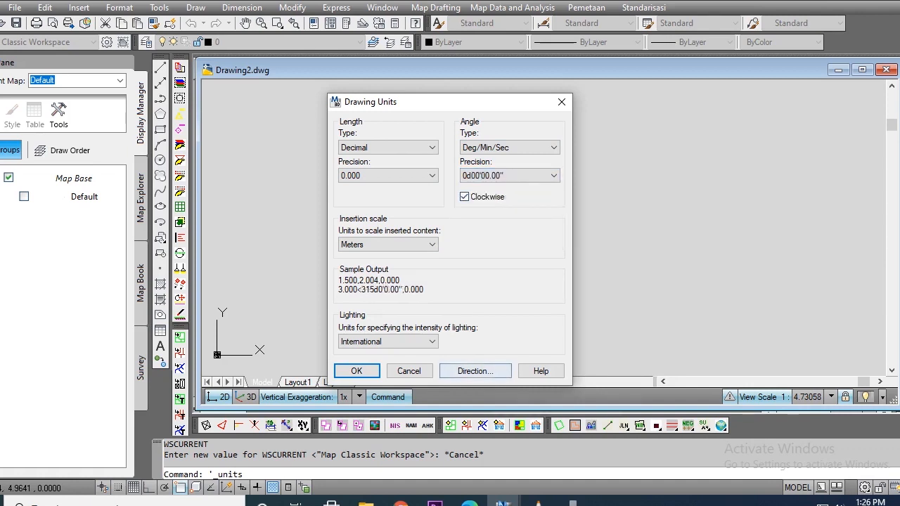
Set the base angle direction to North and apply the drawing units.
{"action": "left_click", "coordinate": [475, 370]}
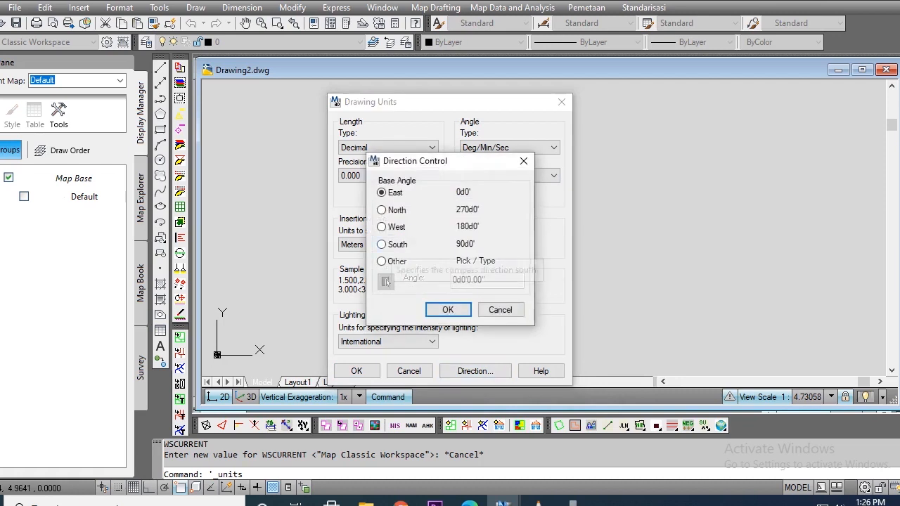
{"action": "left_click", "coordinate": [381, 209]}
{"action": "left_click", "coordinate": [448, 309]}
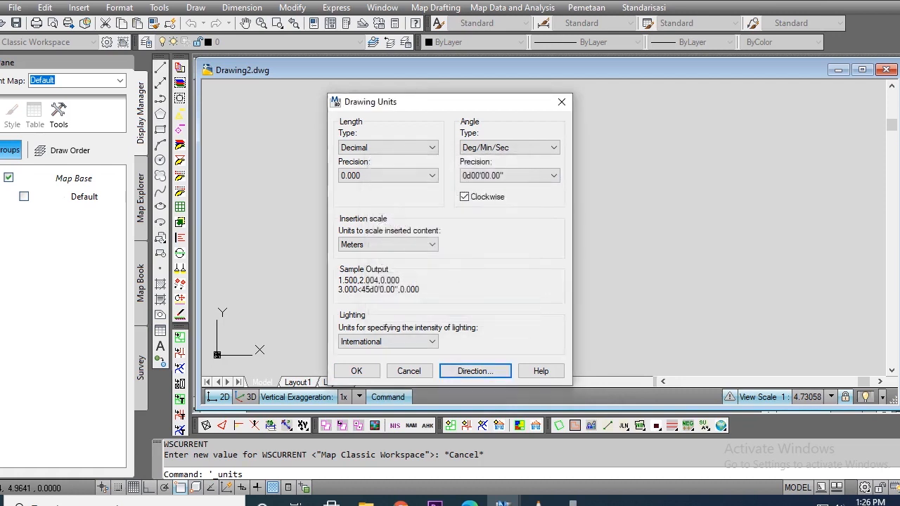
{"action": "left_click", "coordinate": [356, 370]}
Reopen the drawing units to check the saved length, angle and insertion settings.
{"action": "left_click", "coordinate": [120, 7]}
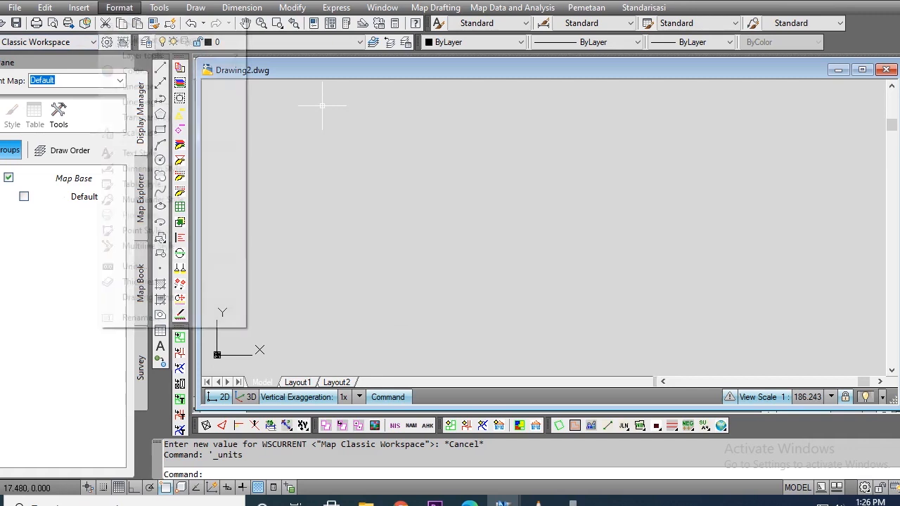
{"action": "left_click", "coordinate": [135, 266]}
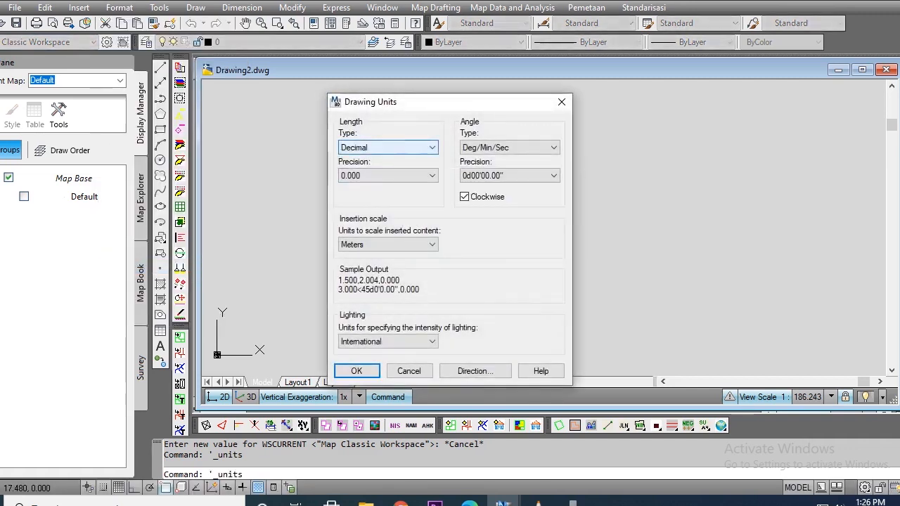
{"action": "left_click", "coordinate": [356, 371]}
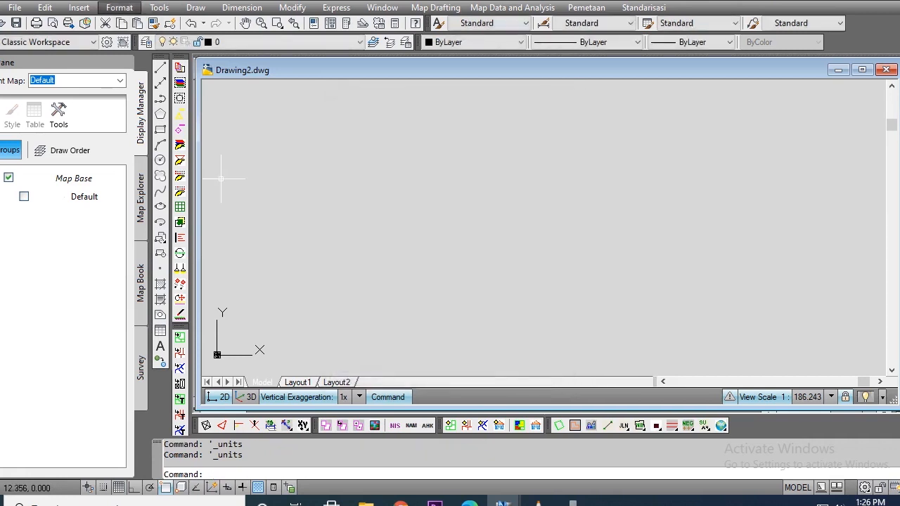
Set the point style to the X-shaped marker with a size of 10 in absolute units.
{"action": "left_click", "coordinate": [120, 7]}
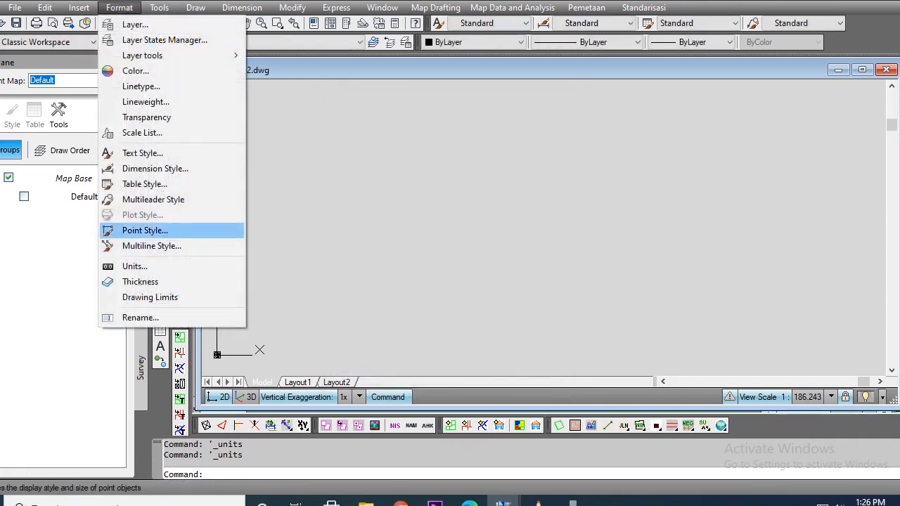
{"action": "left_click", "coordinate": [145, 230]}
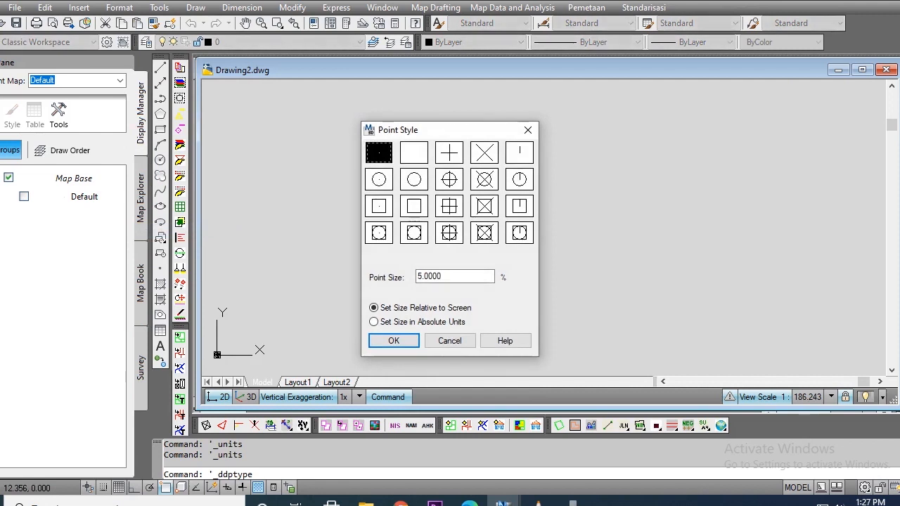
{"action": "left_click", "coordinate": [449, 152]}
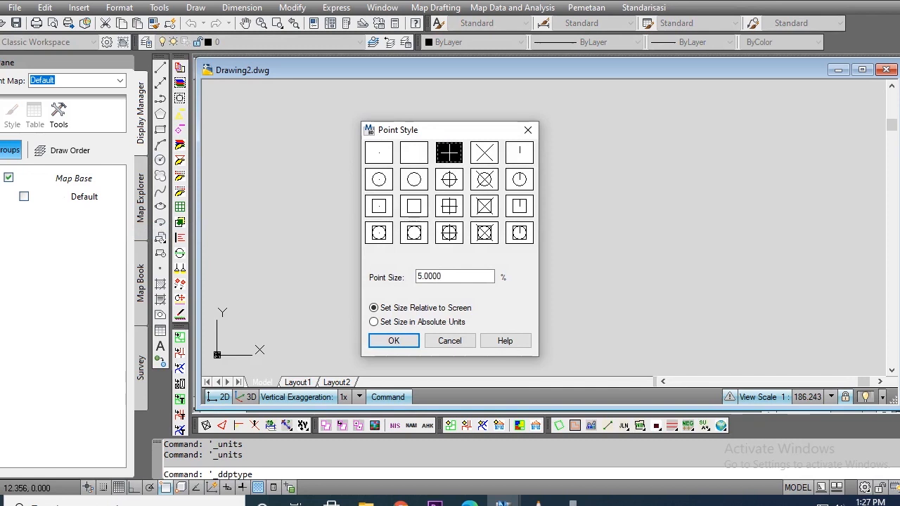
{"action": "left_click", "coordinate": [485, 153]}
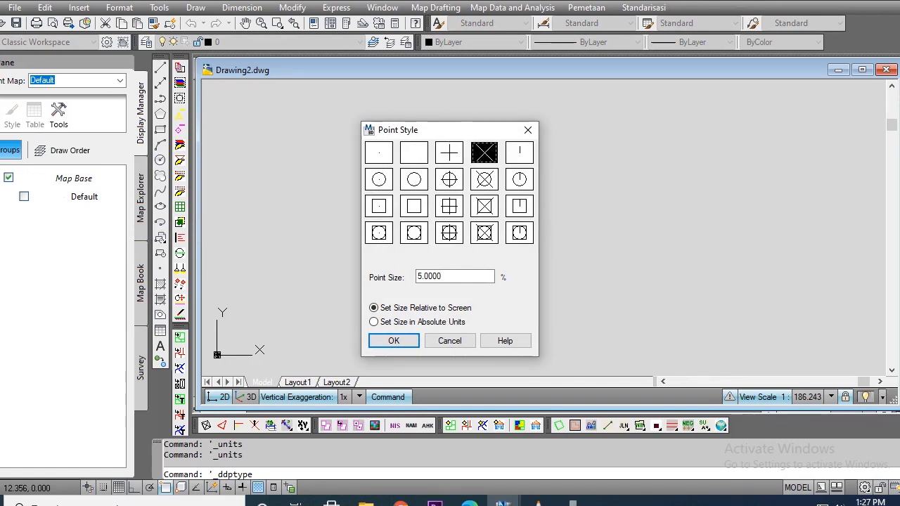
{"action": "left_click", "coordinate": [379, 153]}
{"action": "left_click", "coordinate": [414, 153]}
{"action": "left_click", "coordinate": [484, 152]}
{"action": "left_click", "coordinate": [374, 322]}
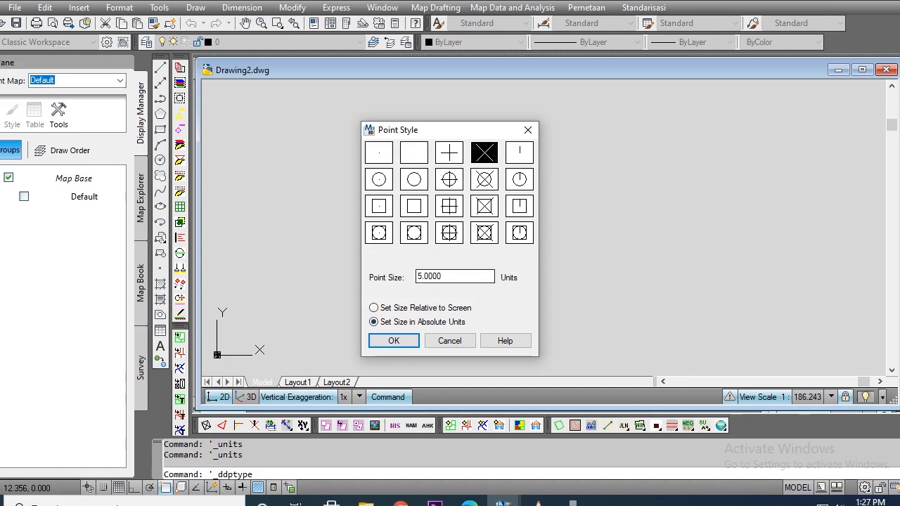
{"action": "key", "text": "shift+Home"}
{"action": "type", "text": "10"}
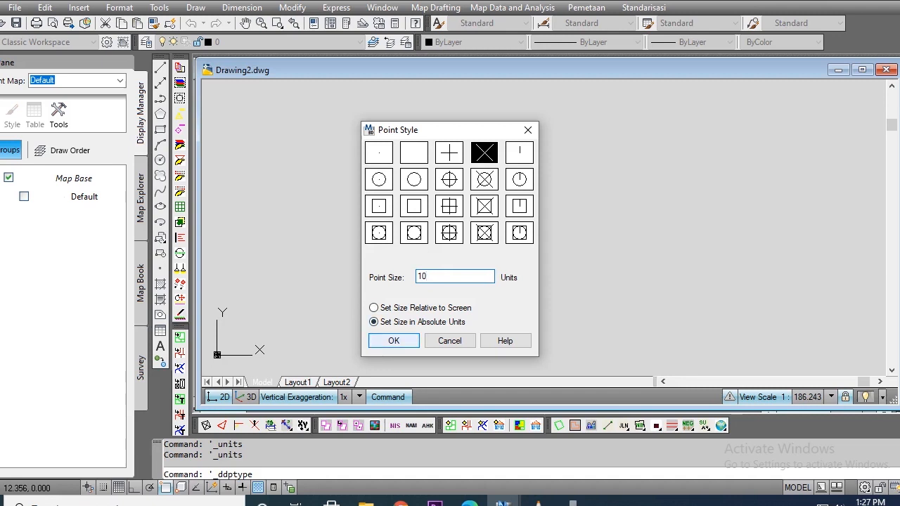
{"action": "left_click", "coordinate": [394, 340]}
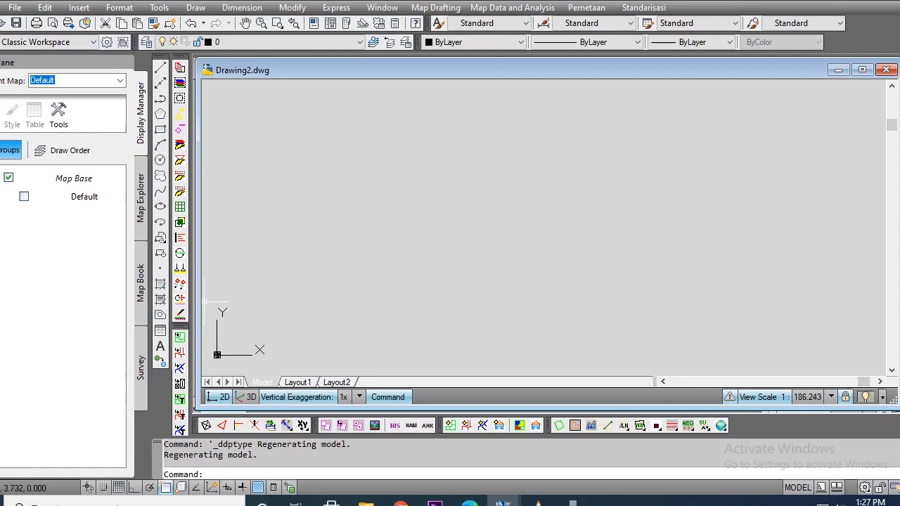
View the drawing's existing layers in the Layer Properties Manager and close it.
{"action": "left_click", "coordinate": [147, 41]}
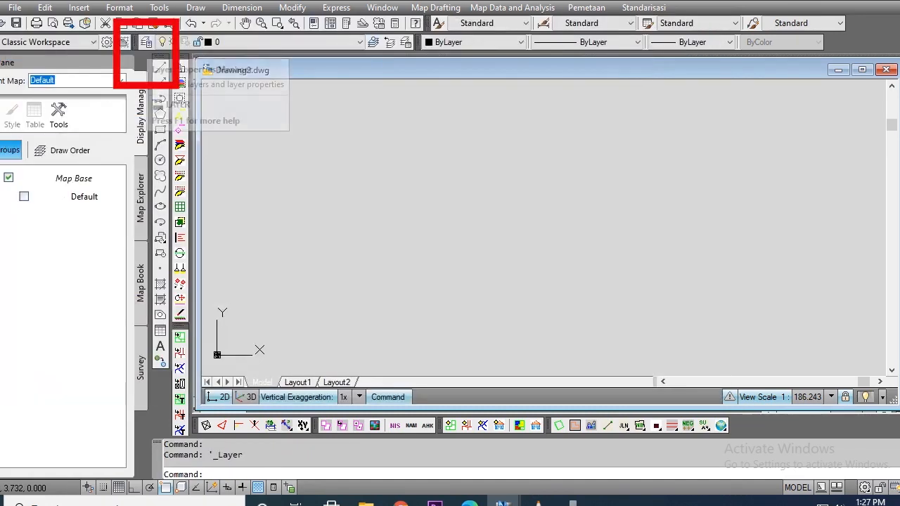
{"action": "left_click", "coordinate": [145, 42]}
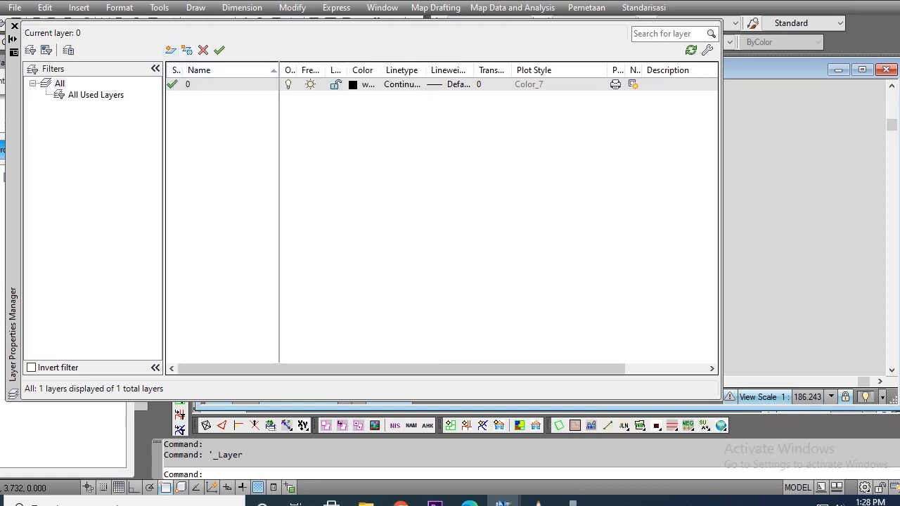
{"action": "left_click", "coordinate": [14, 26]}
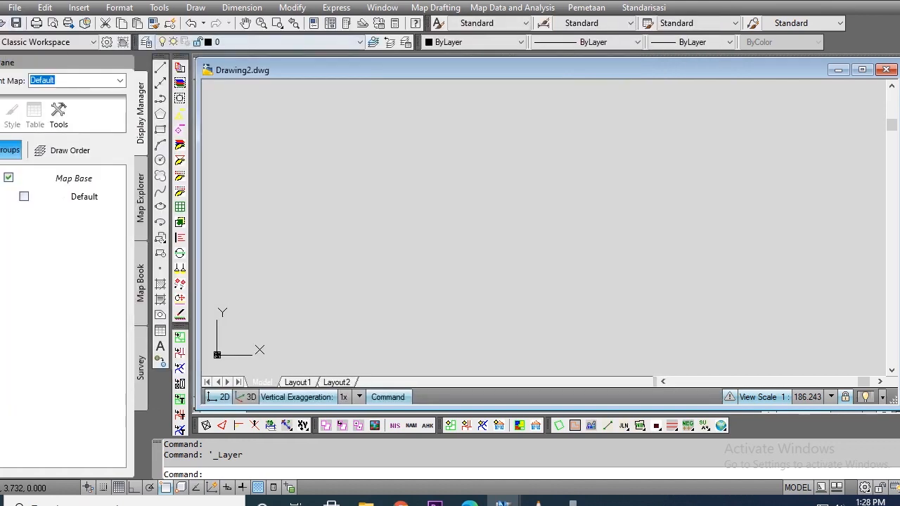
Create a new layer named TDT and set its color to index color 10.
{"action": "left_click", "coordinate": [146, 43]}
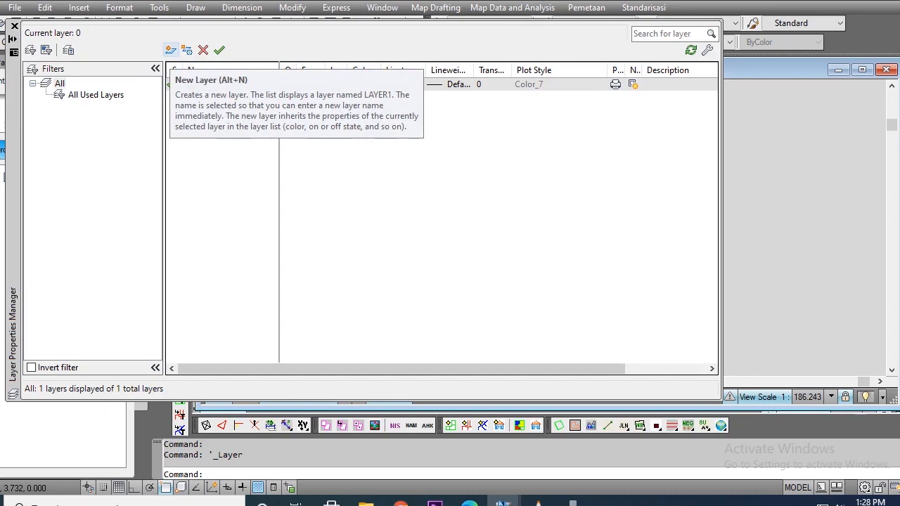
{"action": "left_click", "coordinate": [170, 50]}
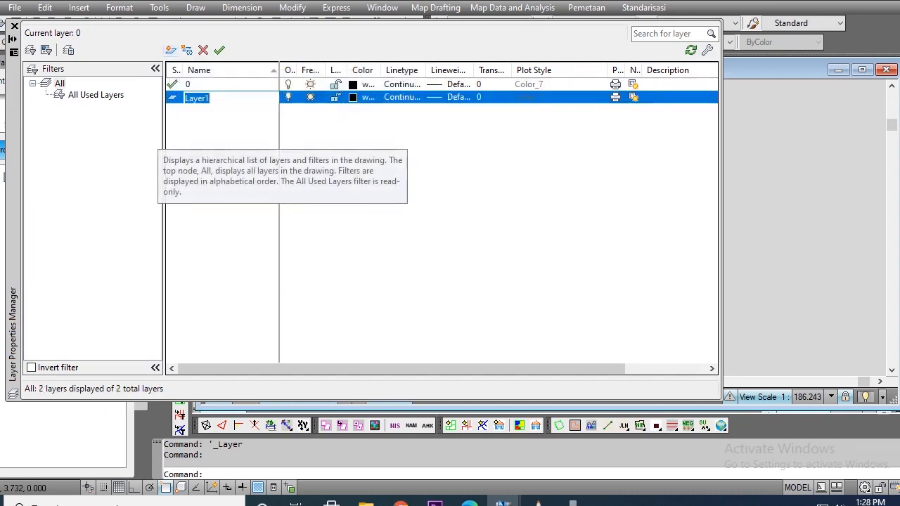
{"action": "type", "text": "TDT"}
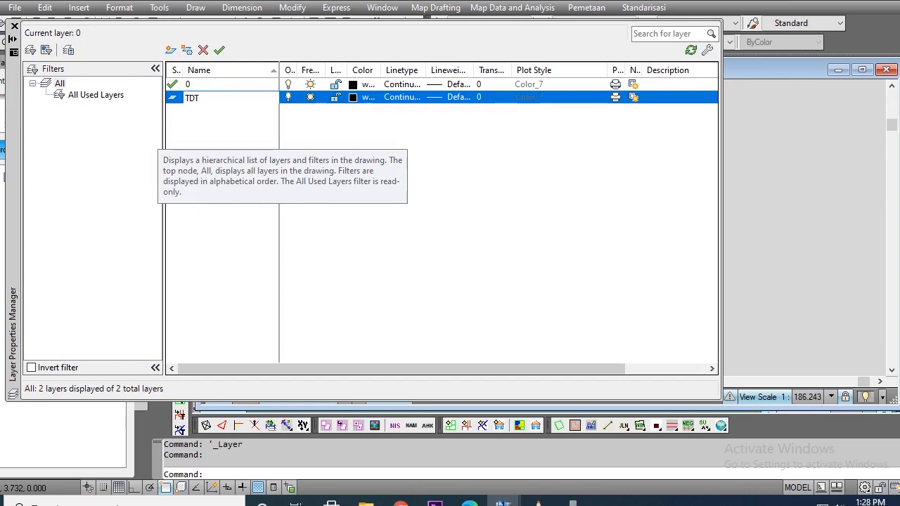
{"action": "key", "text": "Return"}
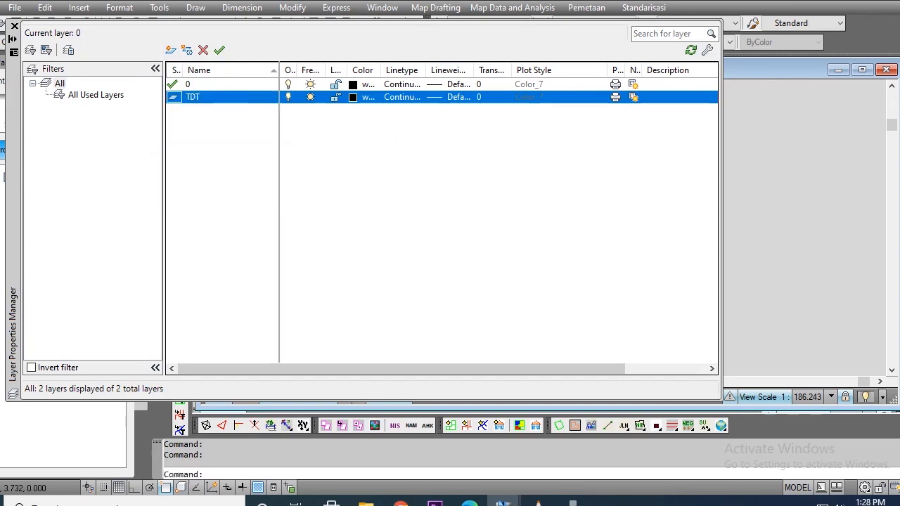
{"action": "left_click", "coordinate": [353, 97]}
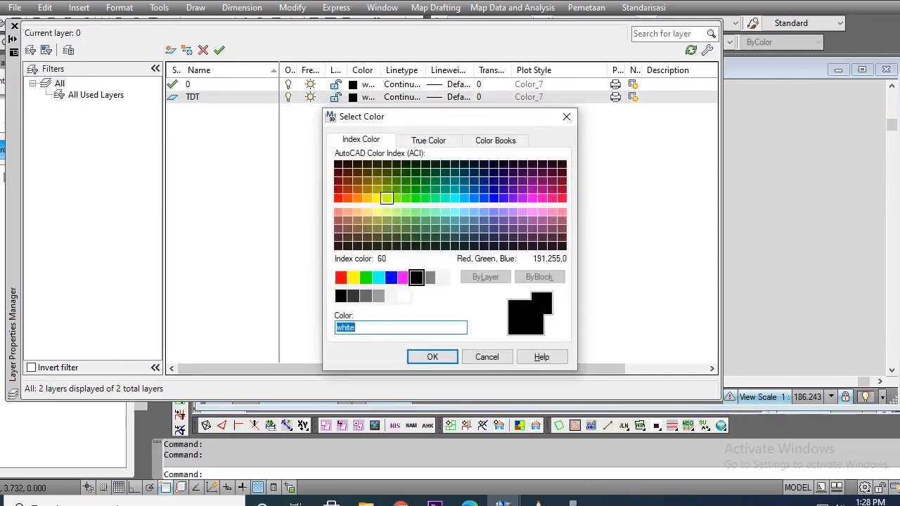
{"action": "left_click", "coordinate": [348, 190]}
{"action": "left_click", "coordinate": [339, 198]}
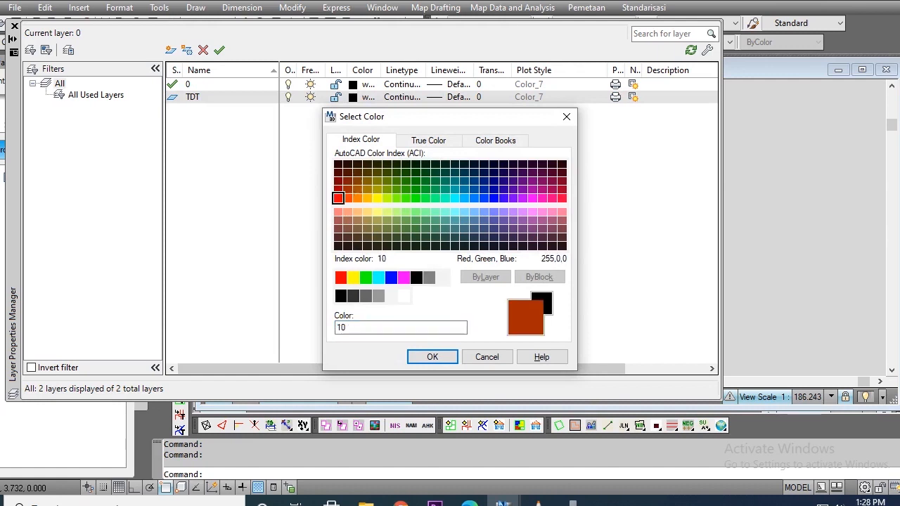
{"action": "left_click", "coordinate": [433, 357]}
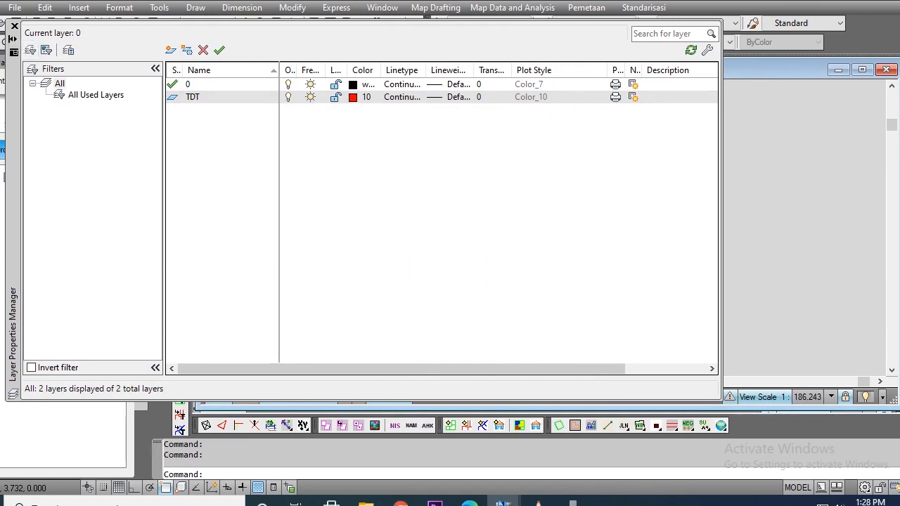
Make the TDT layer current and close the Layer Properties Manager.
{"action": "left_click", "coordinate": [174, 97]}
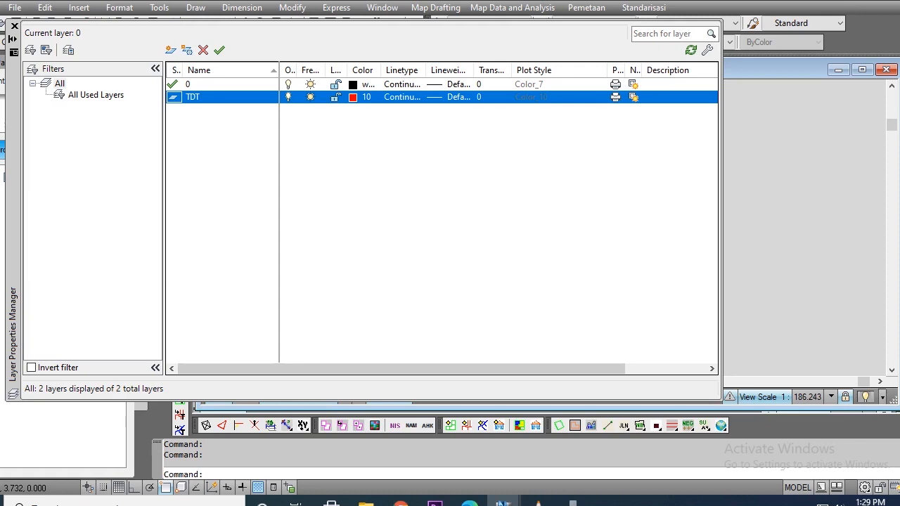
{"action": "key", "text": "F2"}
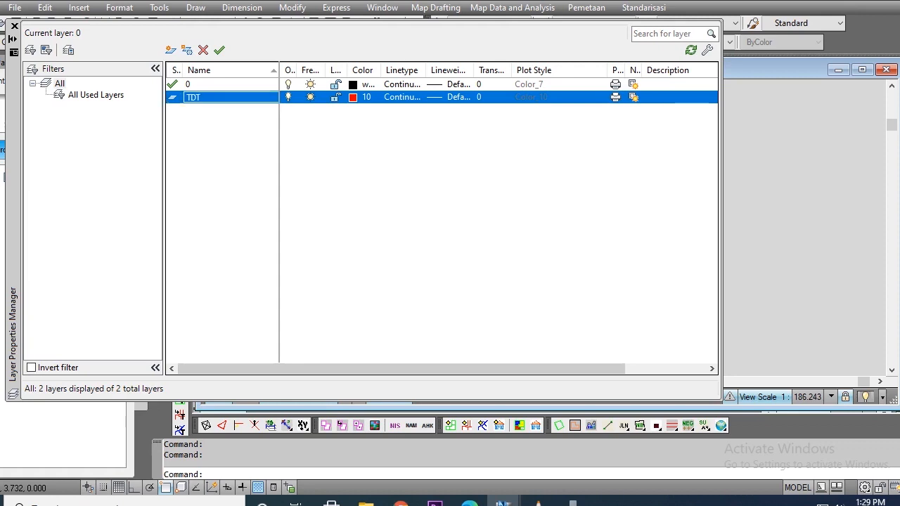
{"action": "key", "text": "Return"}
{"action": "left_click", "coordinate": [220, 49]}
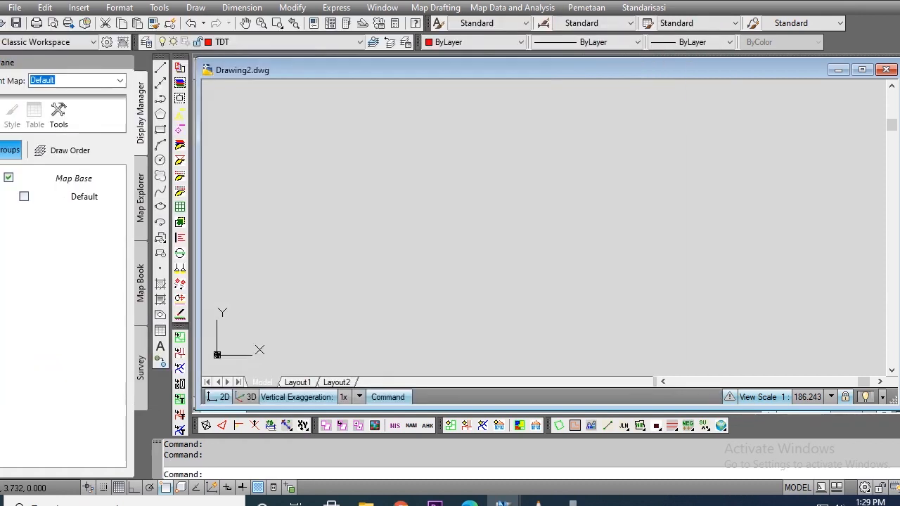
{"action": "left_click", "coordinate": [14, 26]}
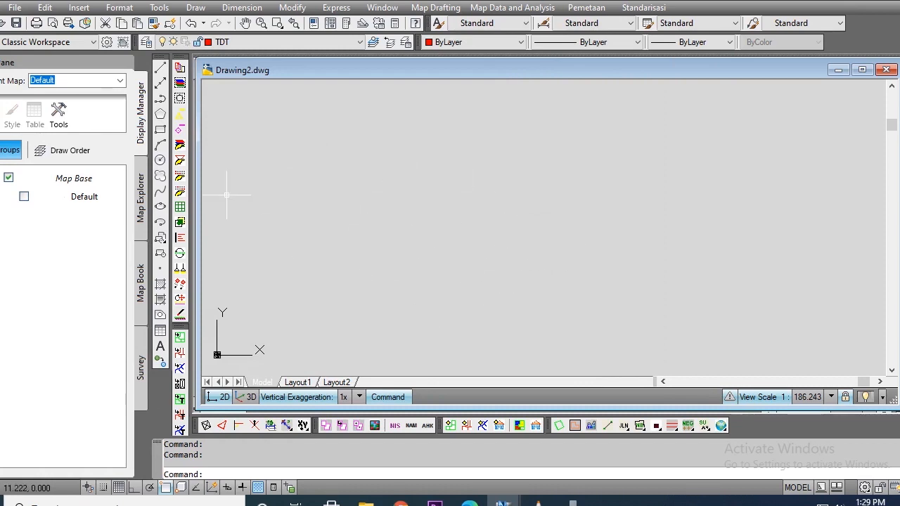
Reopen the Layer Properties Manager and create a new layer named Teks.
{"action": "left_click", "coordinate": [146, 42]}
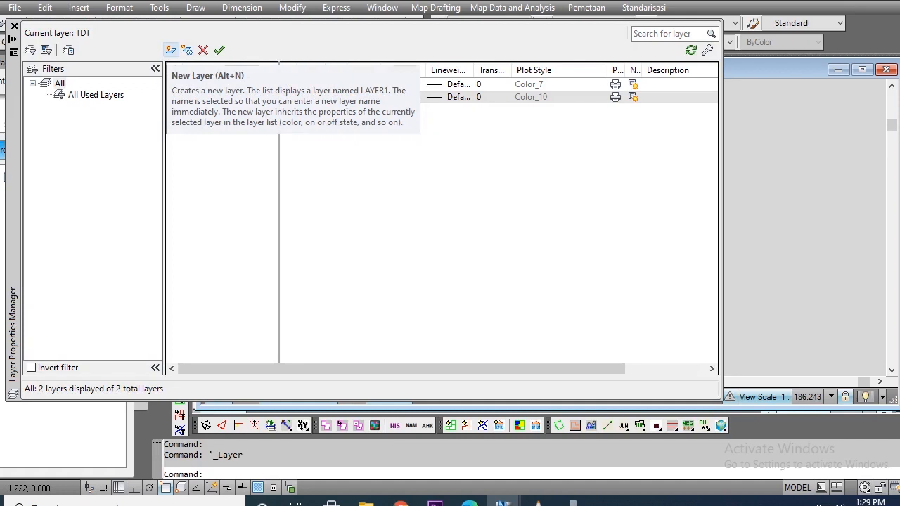
{"action": "left_click", "coordinate": [171, 50]}
{"action": "type", "text": "Teks"}
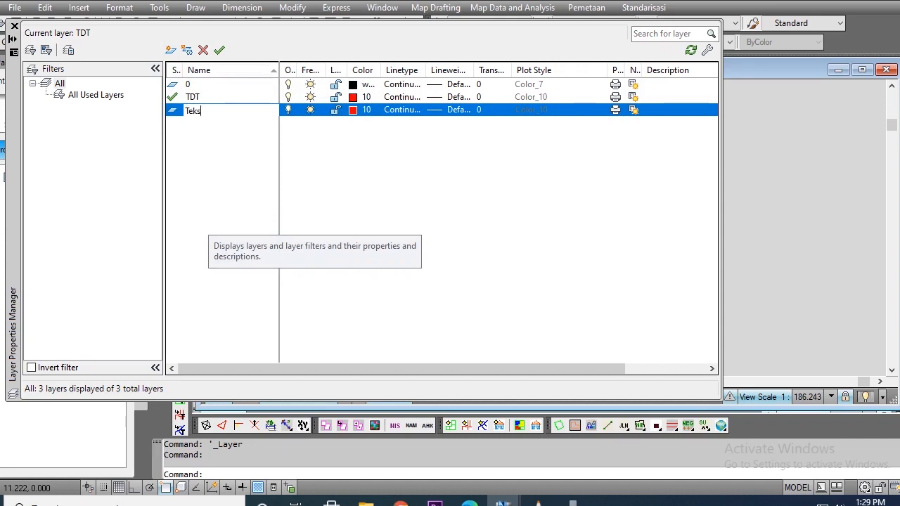
{"action": "key", "text": "Return"}
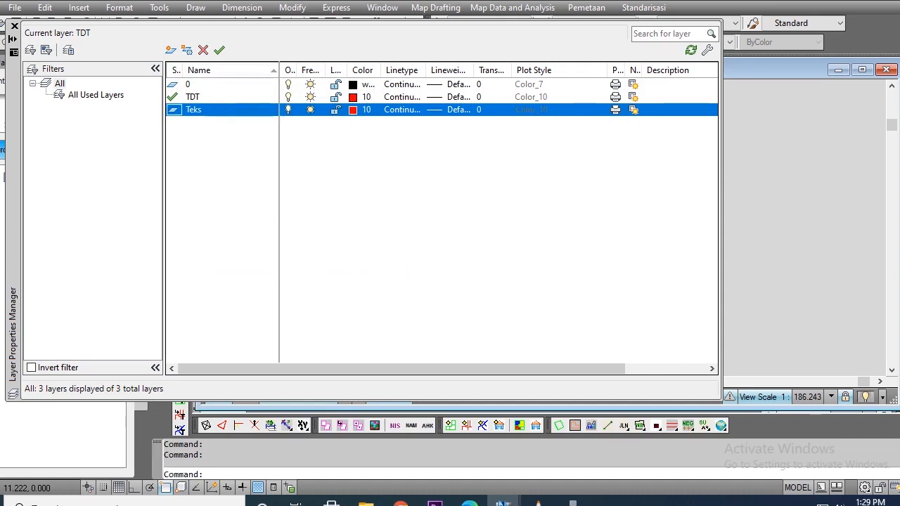
Set the Teks layer's color to index color 240.
{"action": "left_click", "coordinate": [354, 109]}
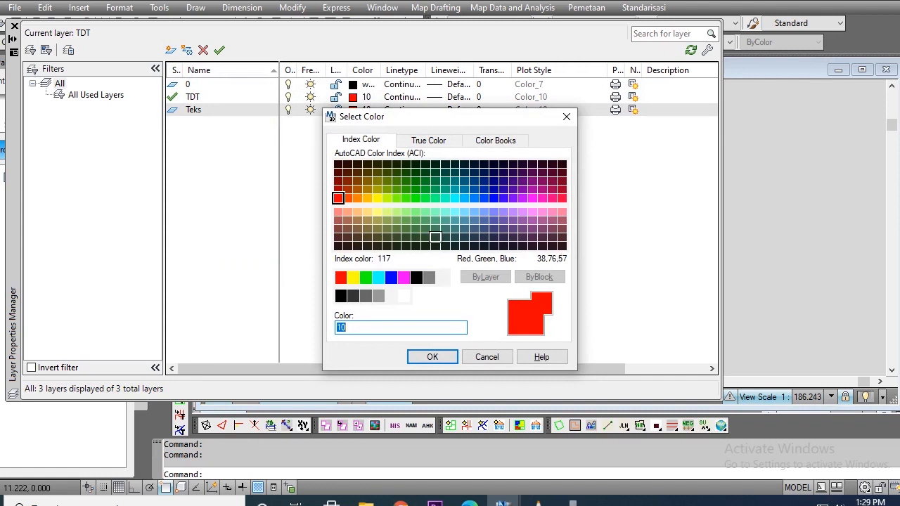
{"action": "left_click", "coordinate": [561, 197]}
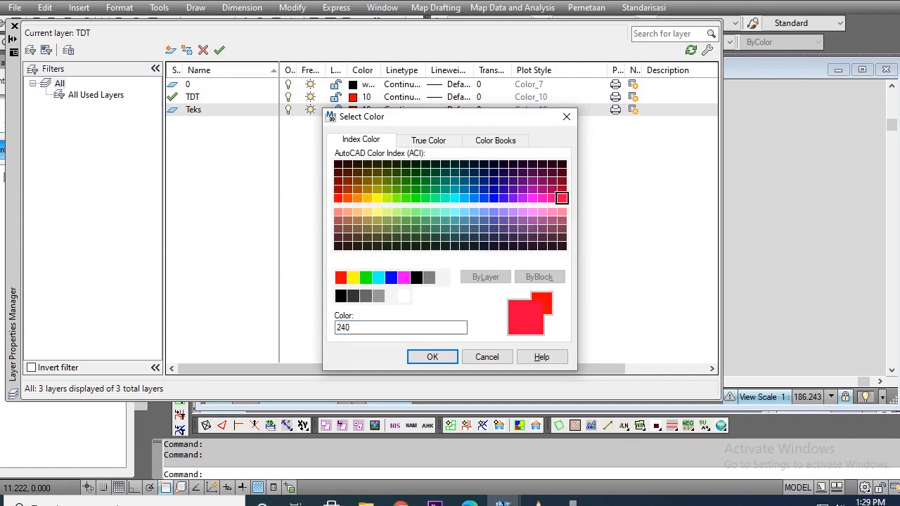
{"action": "key", "text": "Return"}
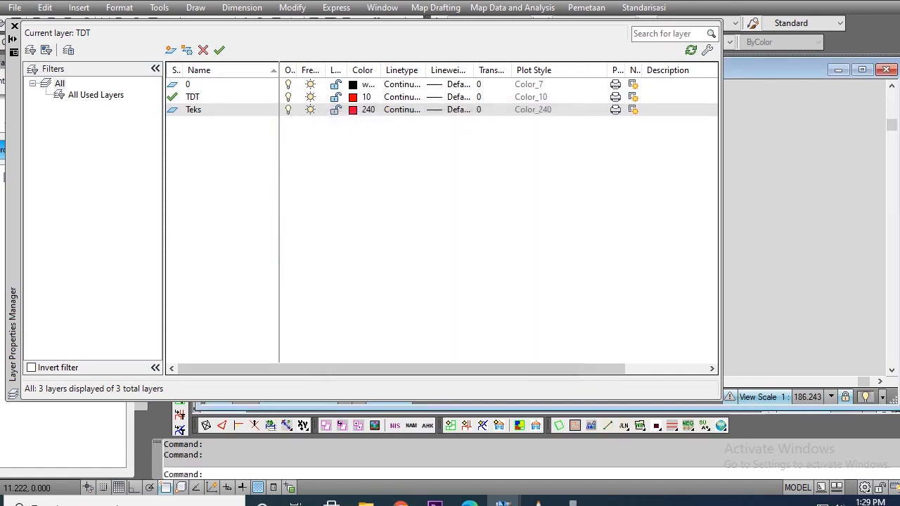
Set the Teks layer's color to index color 178 and close the Layer Properties Manager.
{"action": "left_click", "coordinate": [354, 110]}
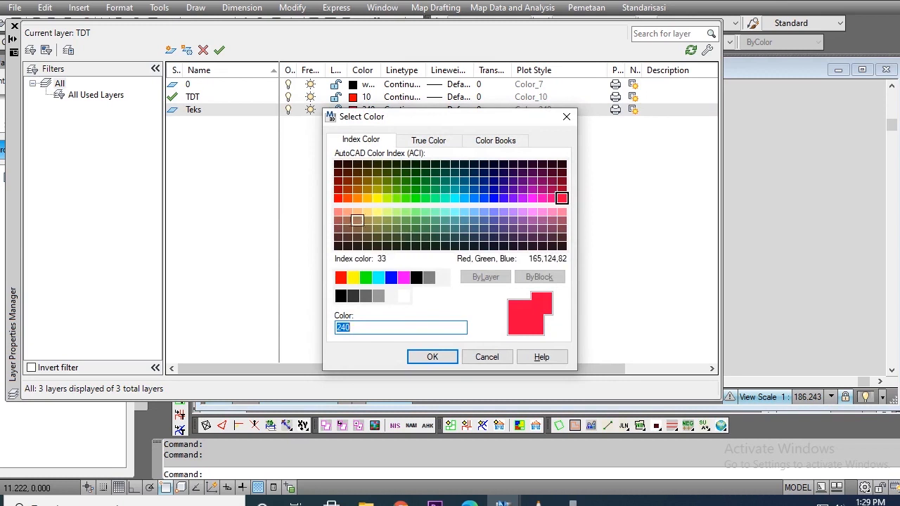
{"action": "left_click", "coordinate": [494, 163]}
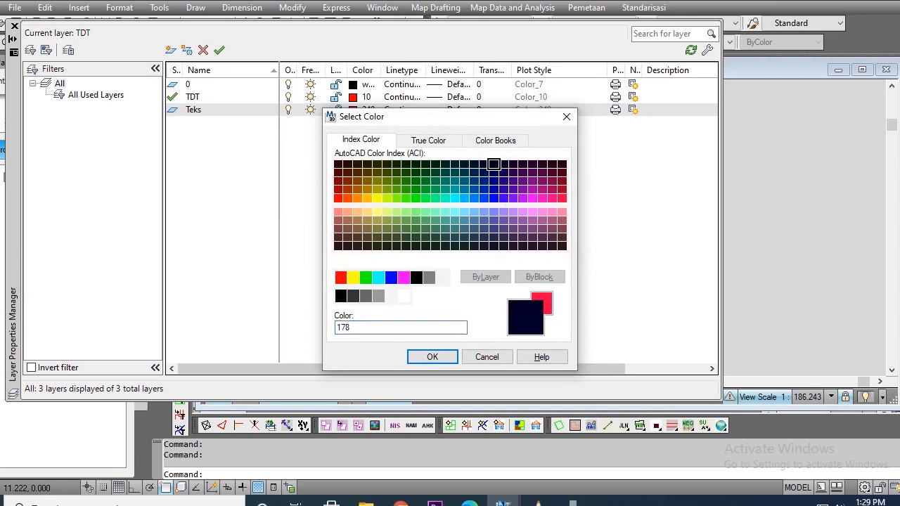
{"action": "key", "text": "Return"}
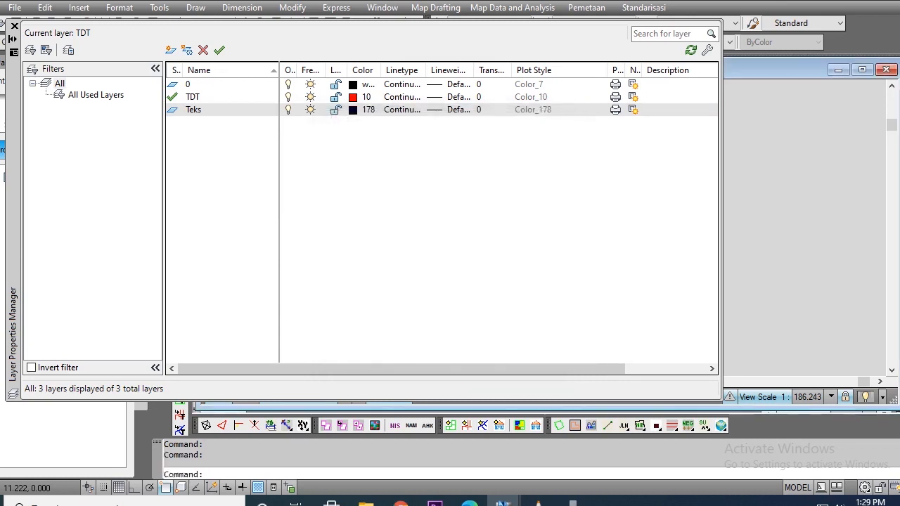
{"action": "left_click", "coordinate": [193, 110]}
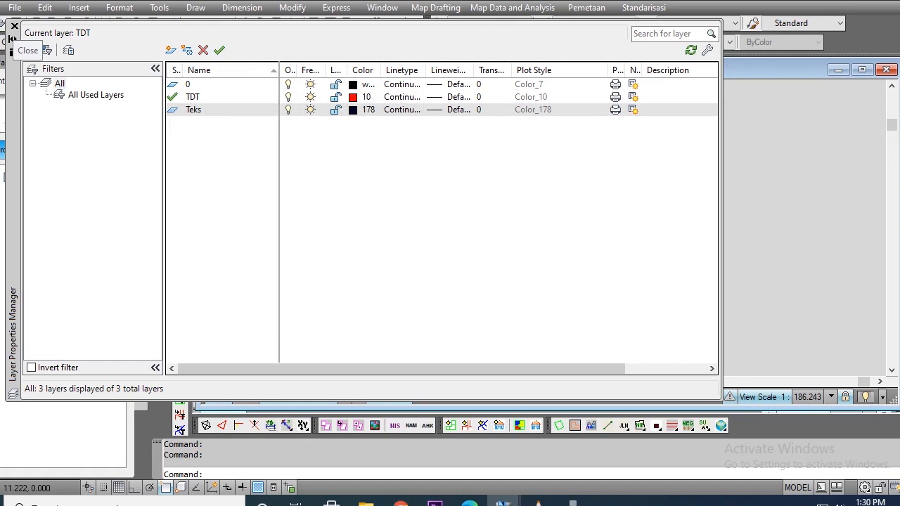
{"action": "left_click", "coordinate": [13, 28]}
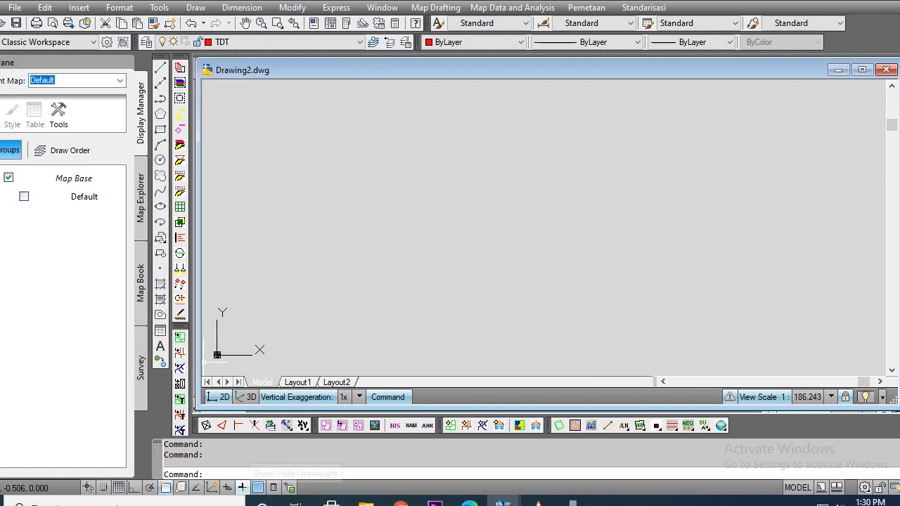
Place a point on the TDT layer at coordinates 473470.380,698146.738 using the POINT command.
{"action": "left_click", "coordinate": [160, 268]}
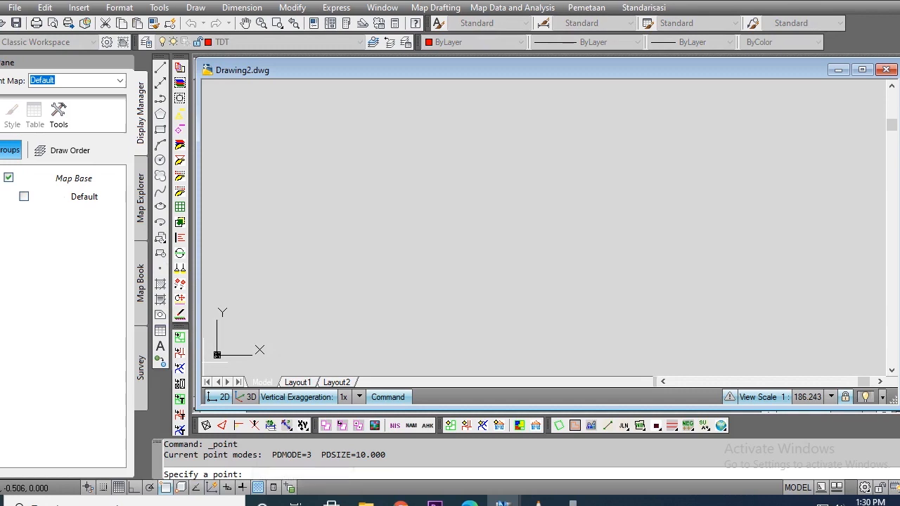
{"action": "key", "text": "Escape"}
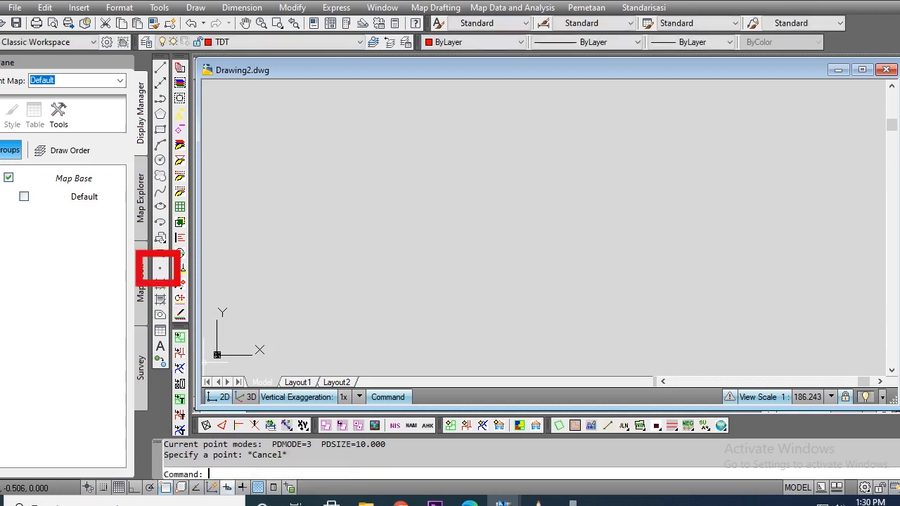
{"action": "type", "text": "PO"}
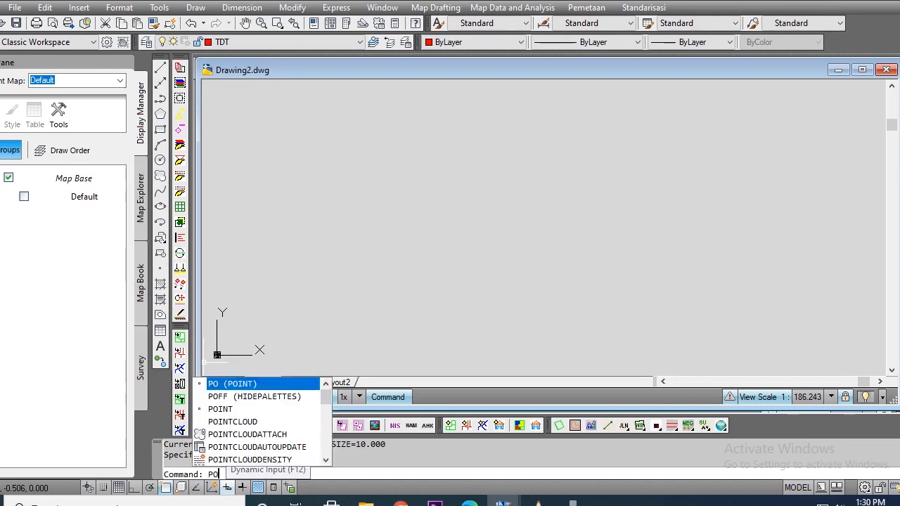
{"action": "key", "text": "Return"}
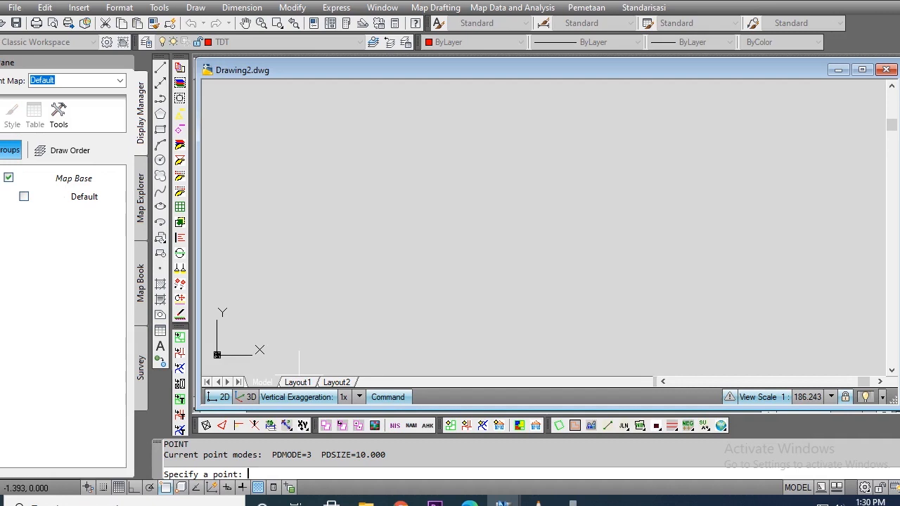
{"action": "type", "text": "473470.380,698146."}
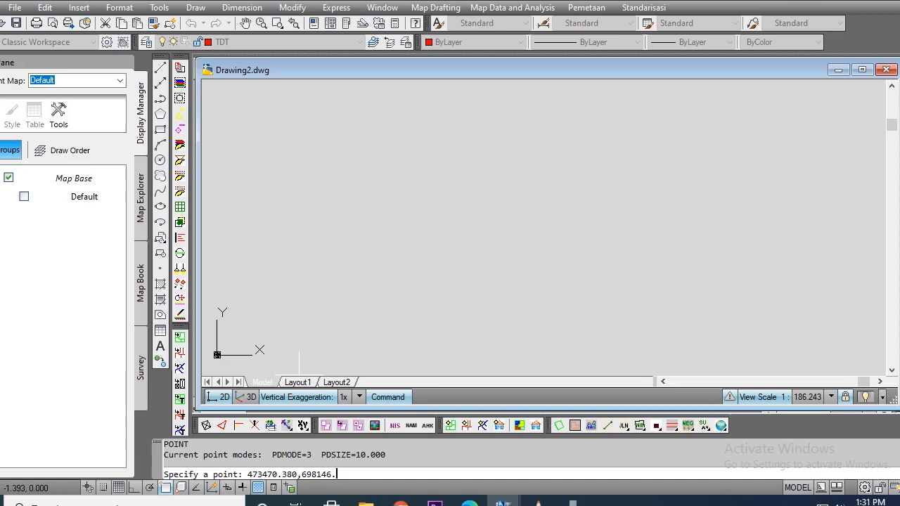
{"action": "type", "text": "738"}
{"action": "key", "text": "Return"}
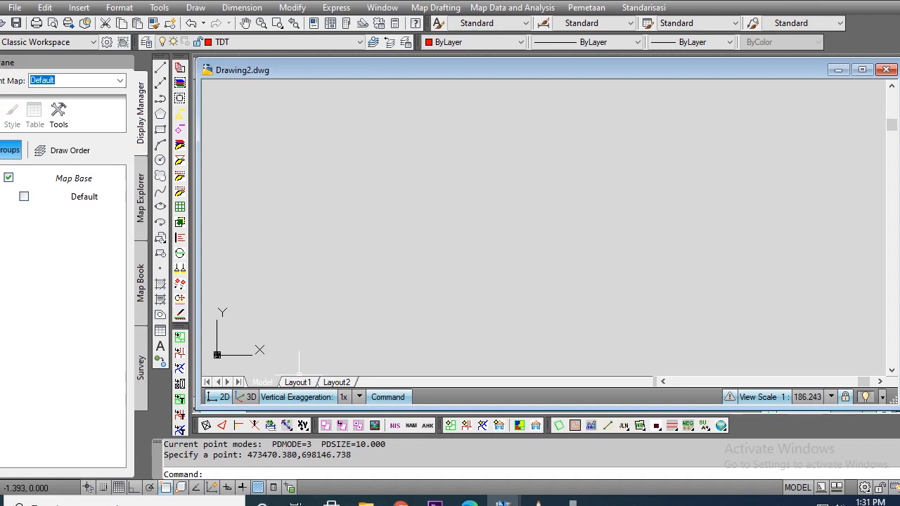
{"action": "type", "text": "z"}
{"action": "key", "text": "Return"}
{"action": "type", "text": "e"}
{"action": "key", "text": "Return"}
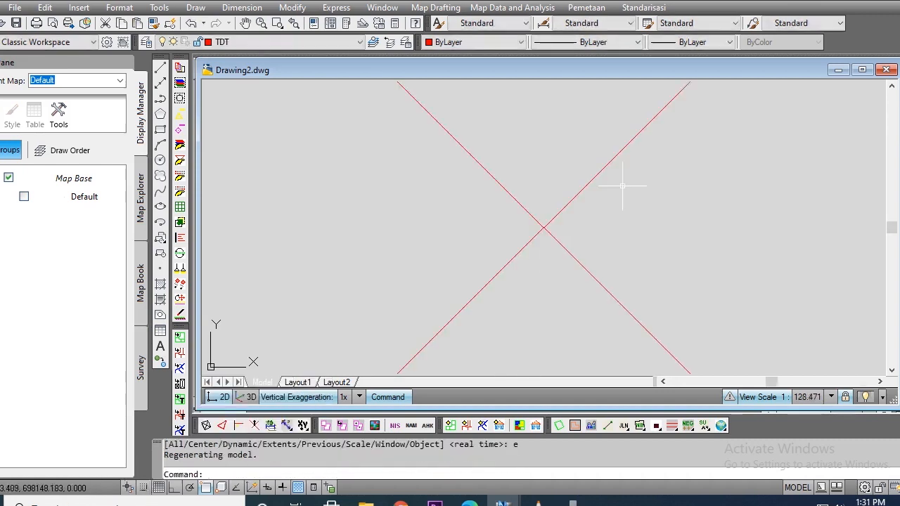
{"action": "scroll", "coordinate": [548, 239], "scroll_direction": "down", "scroll_amount": 5}
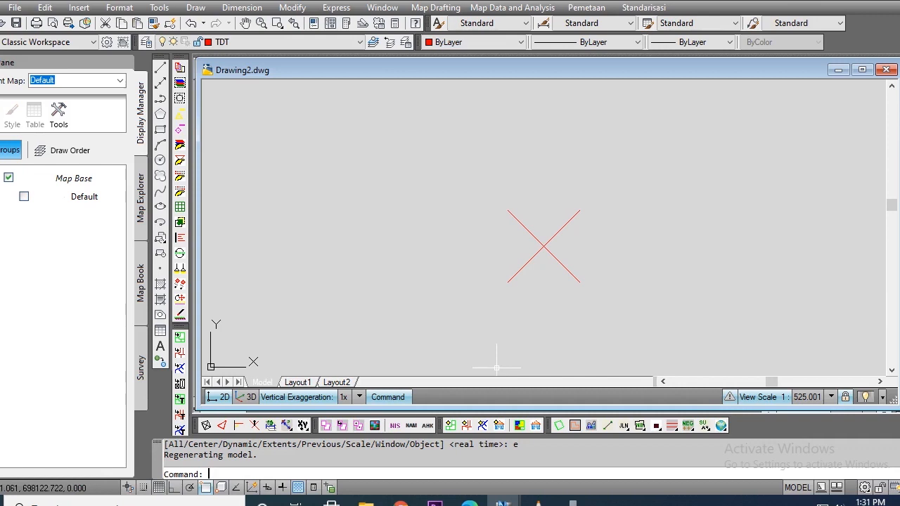
Recall the POINT command and place a second point at coordinates 473520.606,698264.718.
{"action": "type", "text": "ZOOM"}
{"action": "key", "text": "BackSpace"}
{"action": "key", "text": "BackSpace"}
{"action": "key", "text": "BackSpace"}
{"action": "key", "text": "BackSpace"}
{"action": "type", "text": "DDPTYPE"}
{"action": "key", "text": "BackSpace"}
{"action": "key", "text": "BackSpace"}
{"action": "key", "text": "BackSpace"}
{"action": "key", "text": "BackSpace"}
{"action": "key", "text": "BackSpace"}
{"action": "key", "text": "BackSpace"}
{"action": "key", "text": "BackSpace"}
{"action": "type", "text": "UNITS"}
{"action": "key", "text": "Up"}
{"action": "key", "text": "Up"}
{"action": "key", "text": "Up"}
{"action": "key", "text": "Up"}
{"action": "key", "text": "Up"}
{"action": "key", "text": "Up"}
{"action": "key", "text": "Return"}
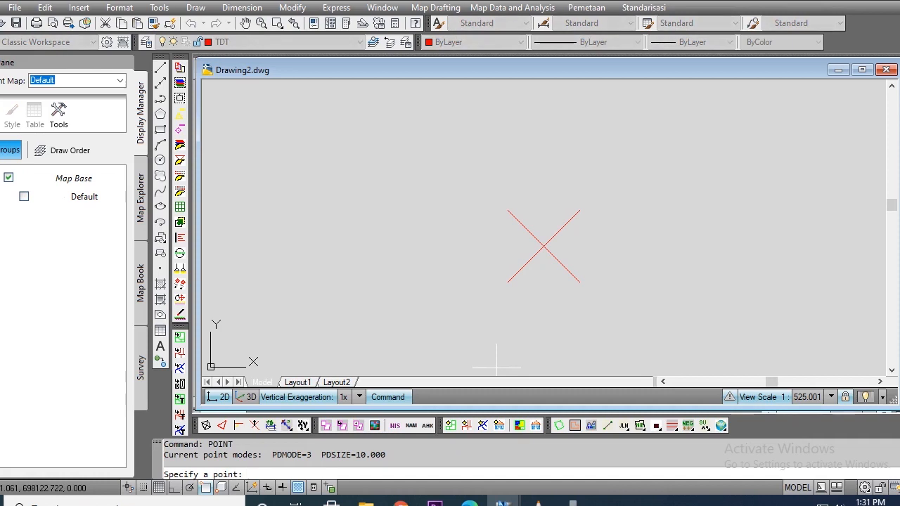
{"action": "type", "text": "473520.606,698"}
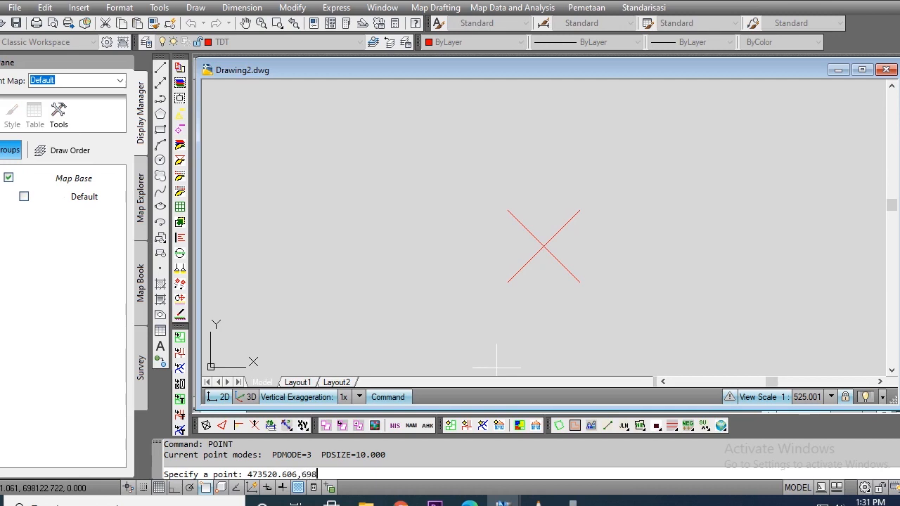
{"action": "type", "text": "264.718"}
{"action": "key", "text": "Return"}
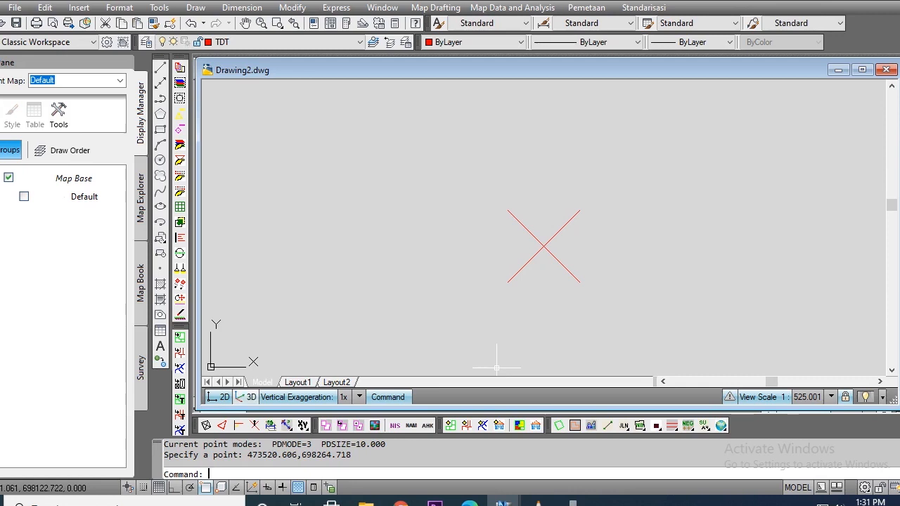
Place a third point on the TDT layer at coordinates 473582.253,698333.095 using the POINT command.
{"action": "scroll", "coordinate": [548, 247], "scroll_direction": "down", "scroll_amount": 2}
{"action": "scroll", "coordinate": [574, 256], "scroll_direction": "up", "scroll_amount": 5}
{"action": "scroll", "coordinate": [574, 256], "scroll_direction": "down", "scroll_amount": 5}
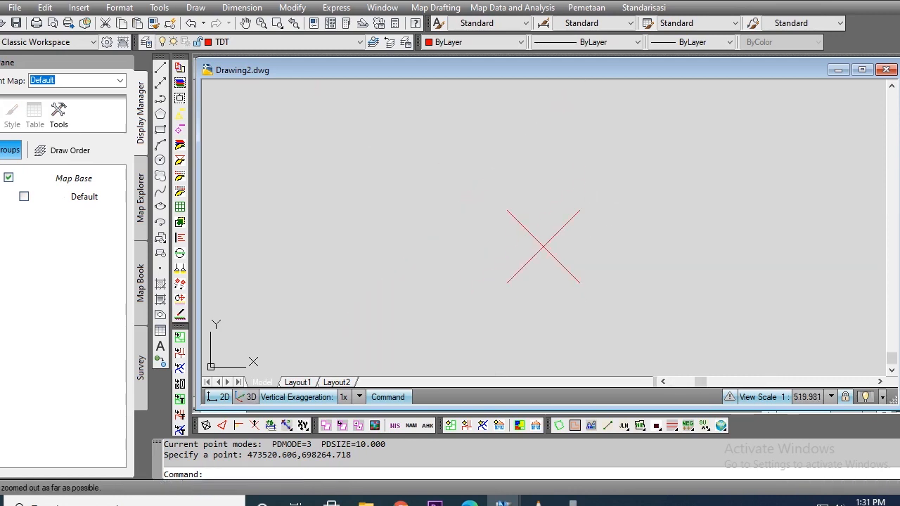
{"action": "type", "text": "z"}
{"action": "key", "text": "Return"}
{"action": "type", "text": "e"}
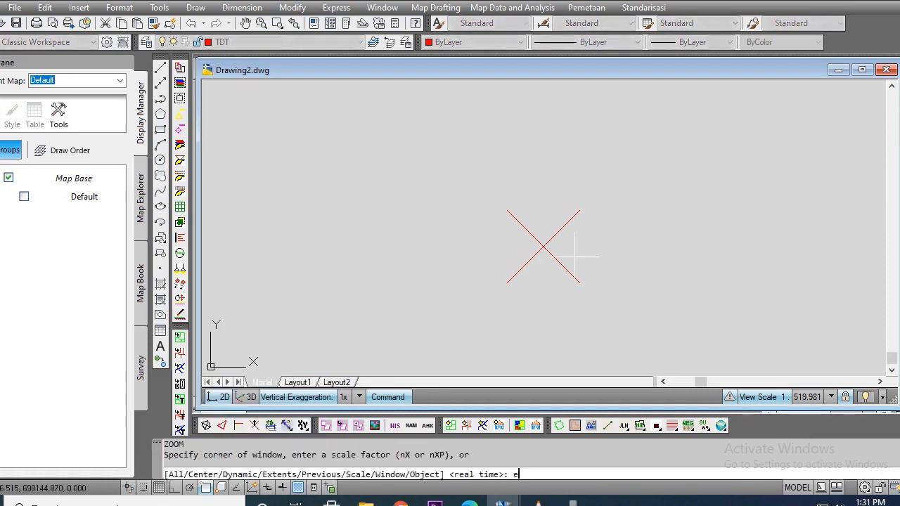
{"action": "key", "text": "Return"}
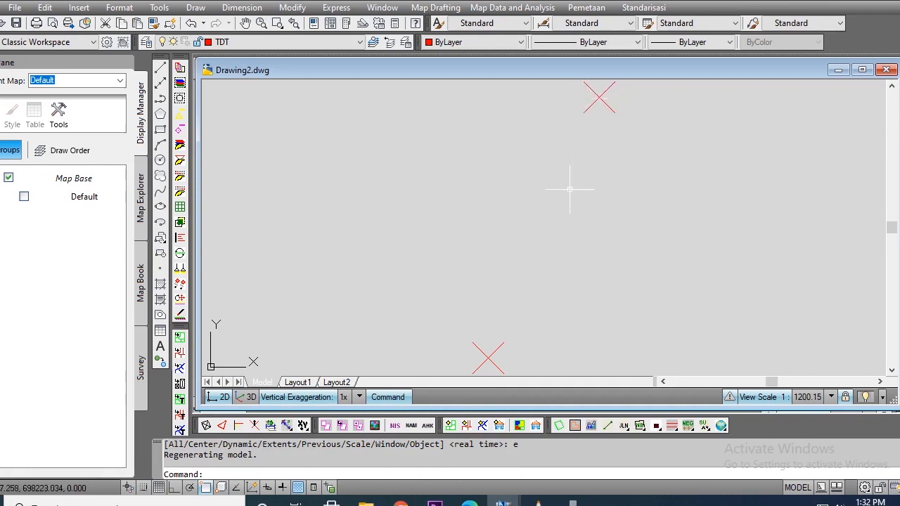
{"action": "type", "text": "p"}
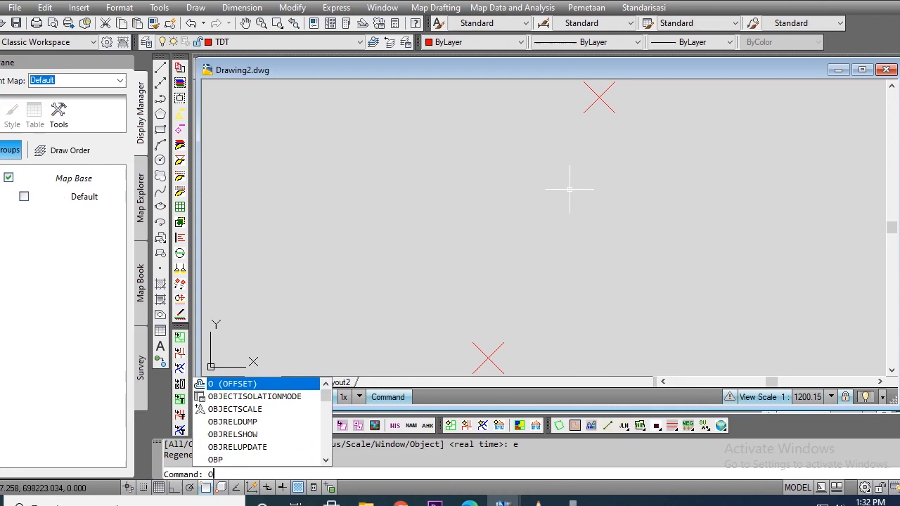
{"action": "type", "text": "o"}
{"action": "key", "text": "Return"}
{"action": "type", "text": "473"}
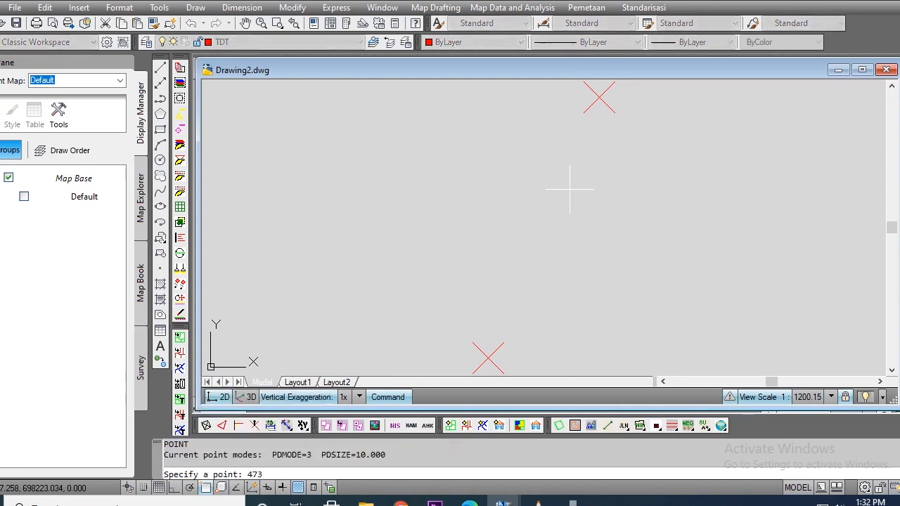
{"action": "type", "text": "582.253"}
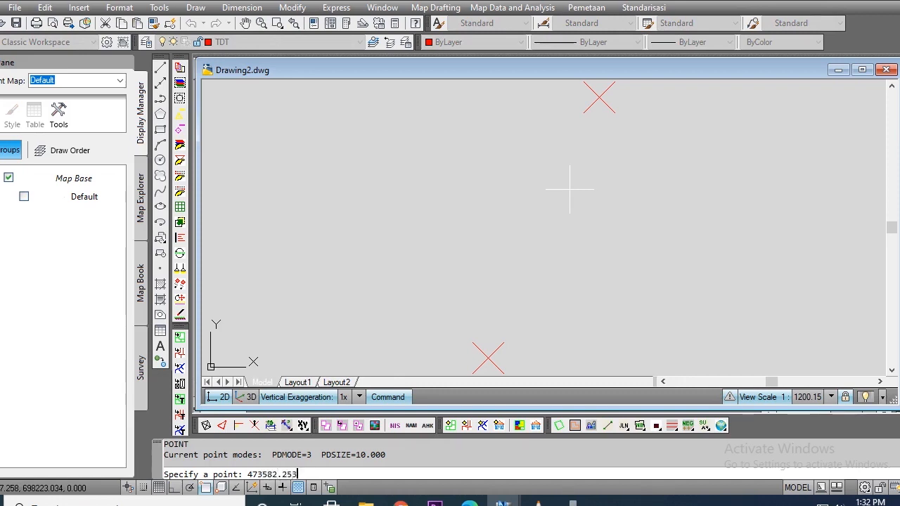
{"action": "type", "text": ",698333.095"}
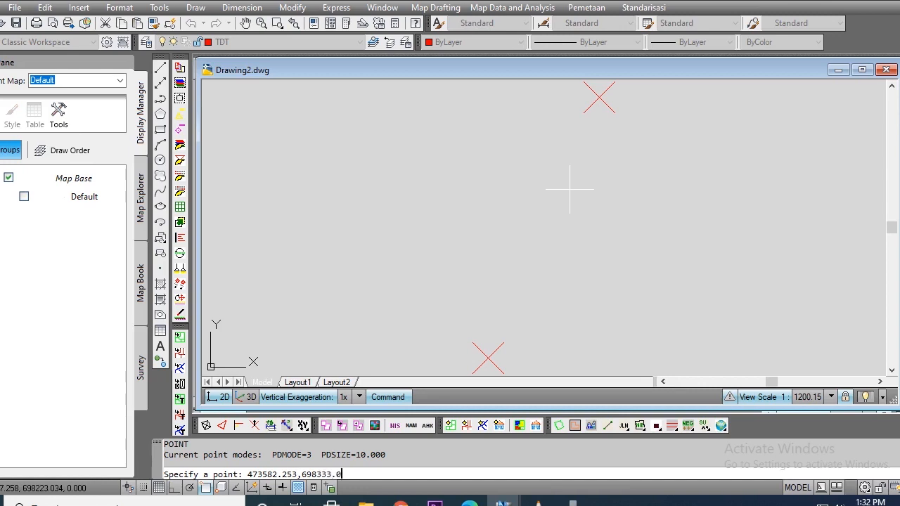
{"action": "key", "text": "Return"}
Place a fourth point on the TDT layer at coordinates 473651.532,698365.361.
{"action": "type", "text": "z"}
{"action": "key", "text": "Return"}
{"action": "type", "text": "e"}
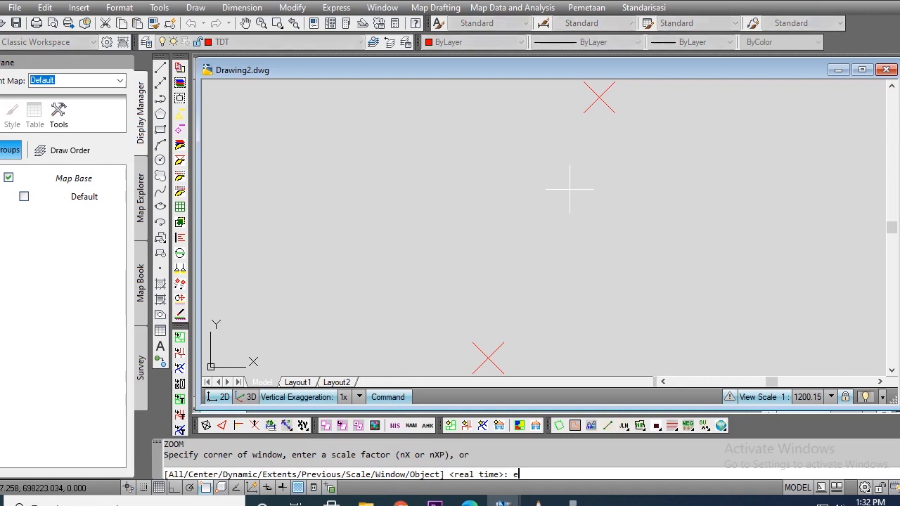
{"action": "key", "text": "Return"}
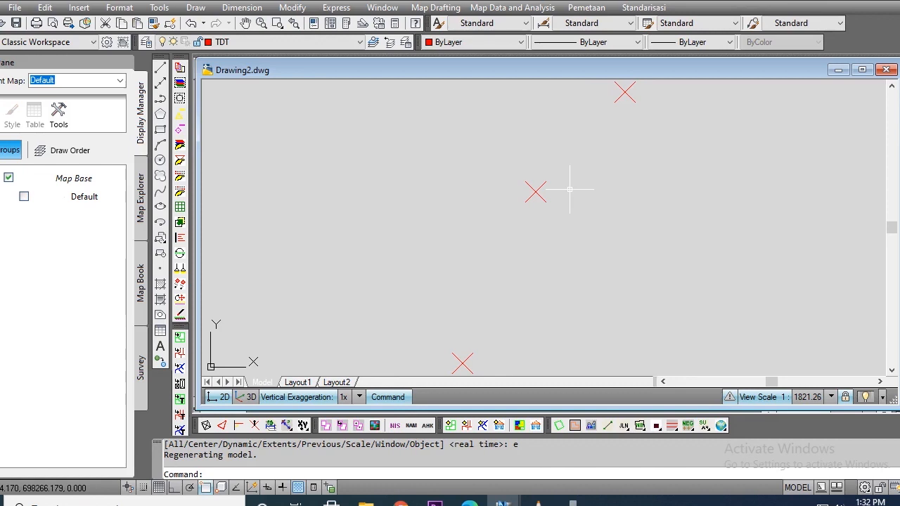
{"action": "type", "text": "po"}
{"action": "key", "text": "Return"}
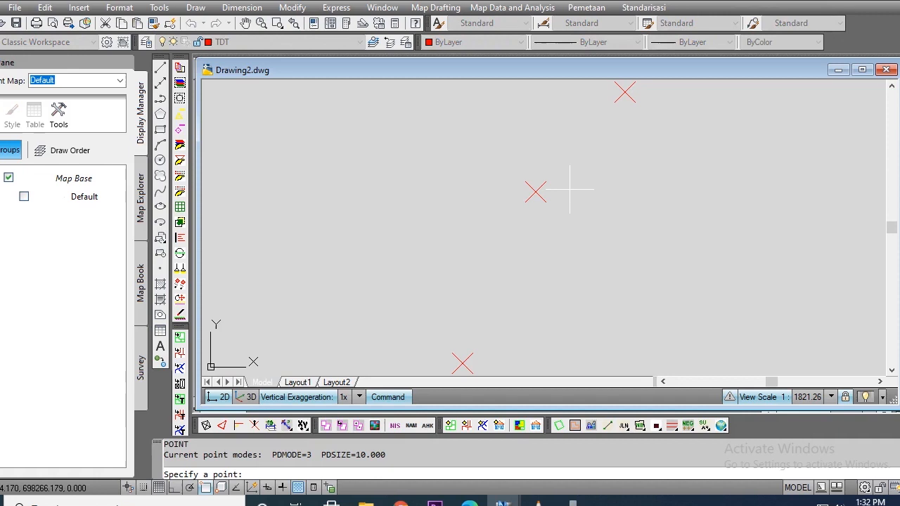
{"action": "type", "text": "473651.532,698365."}
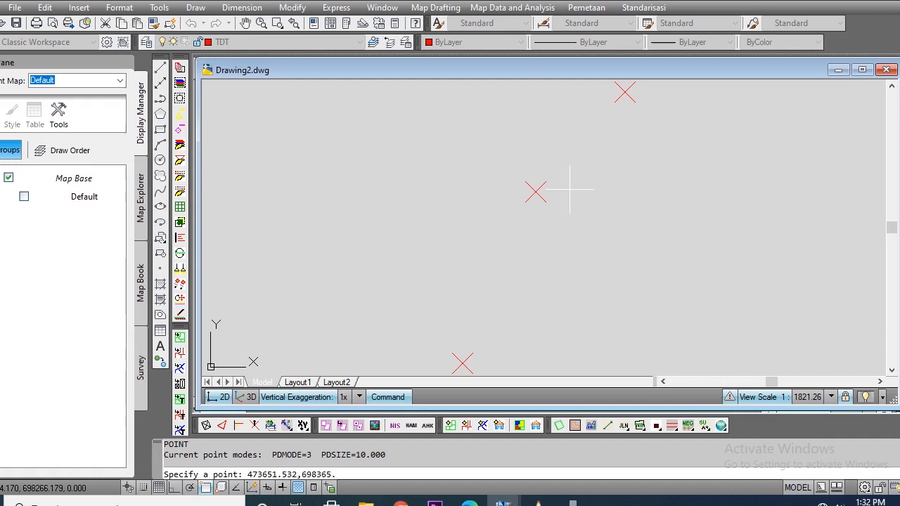
{"action": "type", "text": "361"}
{"action": "key", "text": "Return"}
Place a fifth point on the TDT layer at coordinates 473712.267,698338.789.
{"action": "type", "text": "z"}
{"action": "key", "text": "Return"}
{"action": "type", "text": "e"}
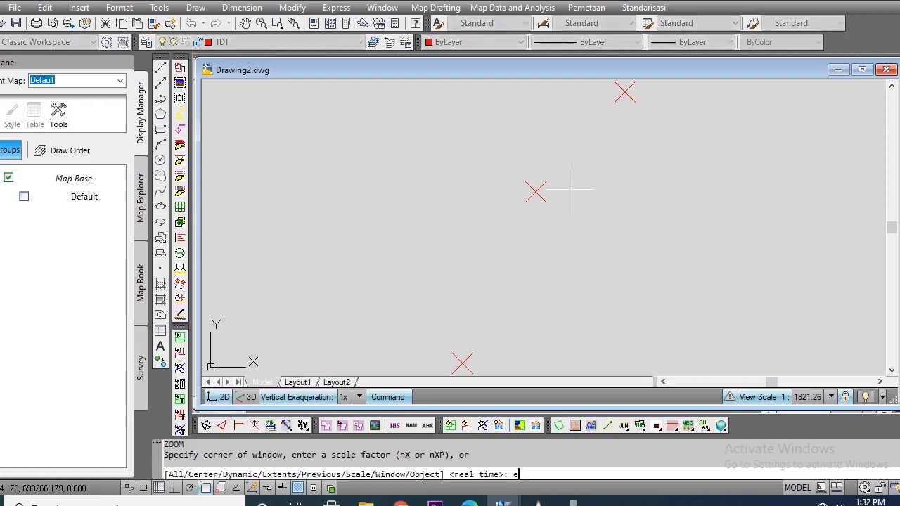
{"action": "key", "text": "Return"}
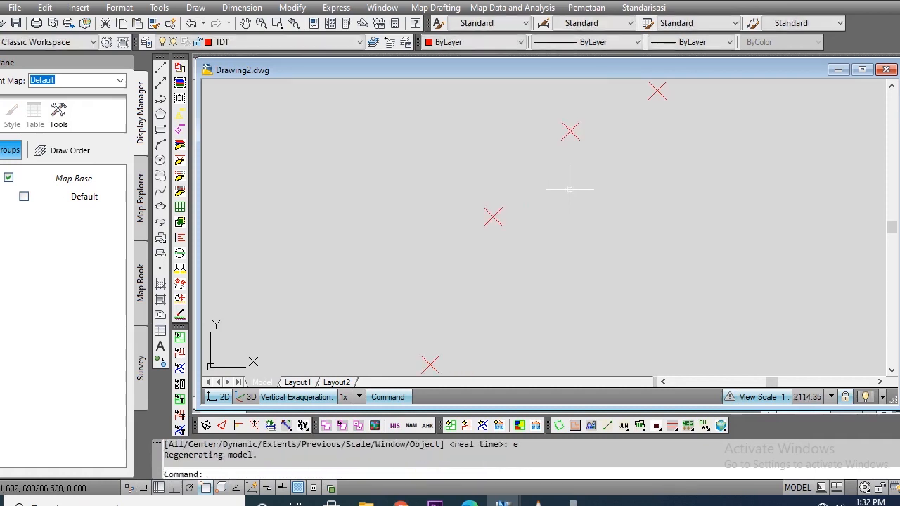
{"action": "type", "text": "po"}
{"action": "key", "text": "Return"}
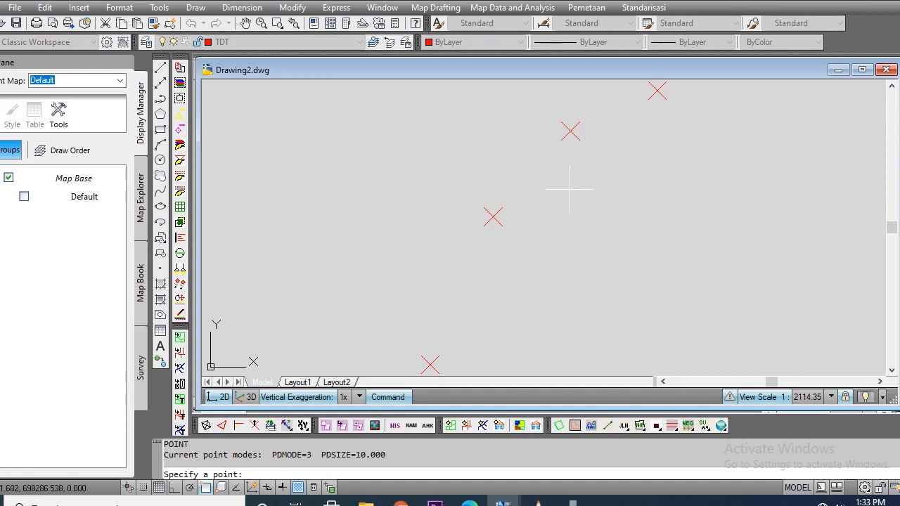
{"action": "type", "text": "473712.267,698"}
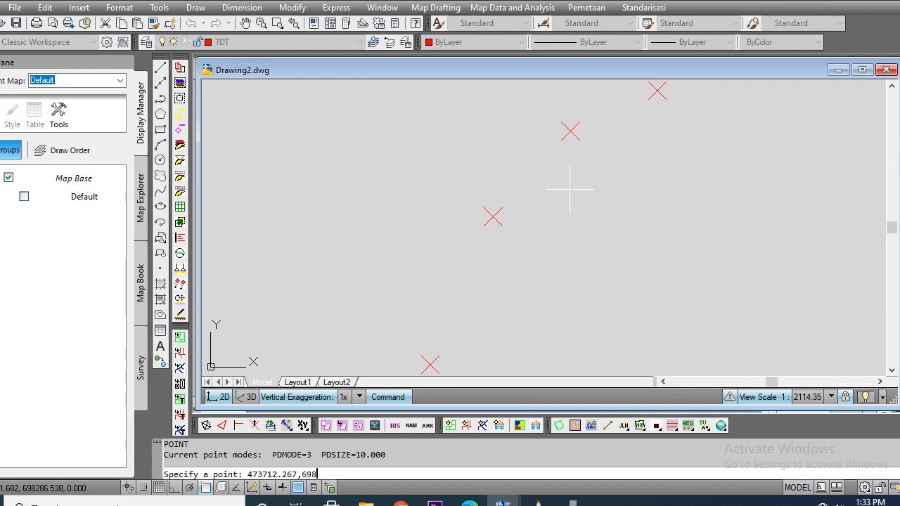
{"action": "type", "text": "338.789"}
{"action": "key", "text": "Return"}
Place a sixth point on the TDT layer at coordinates 473749.582,698292.784.
{"action": "type", "text": "z"}
{"action": "key", "text": "Return"}
{"action": "type", "text": "e"}
{"action": "key", "text": "Return"}
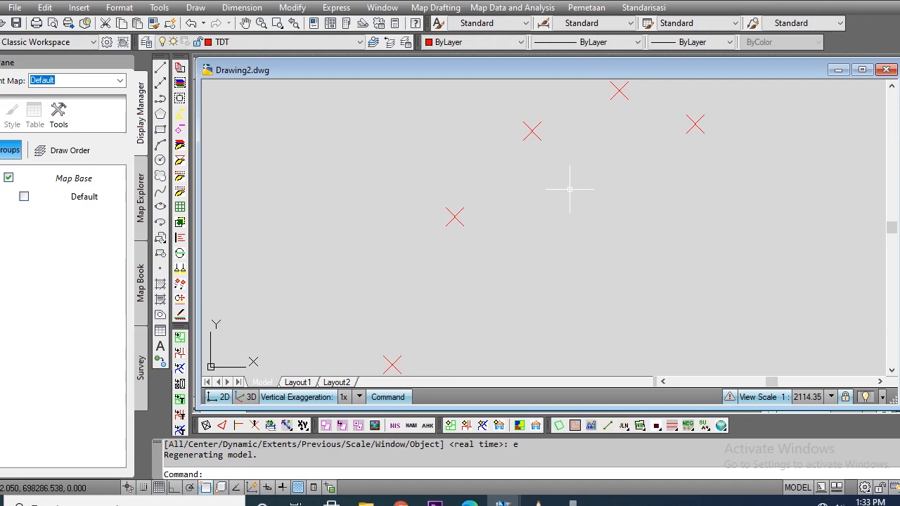
{"action": "type", "text": "po"}
{"action": "key", "text": "Return"}
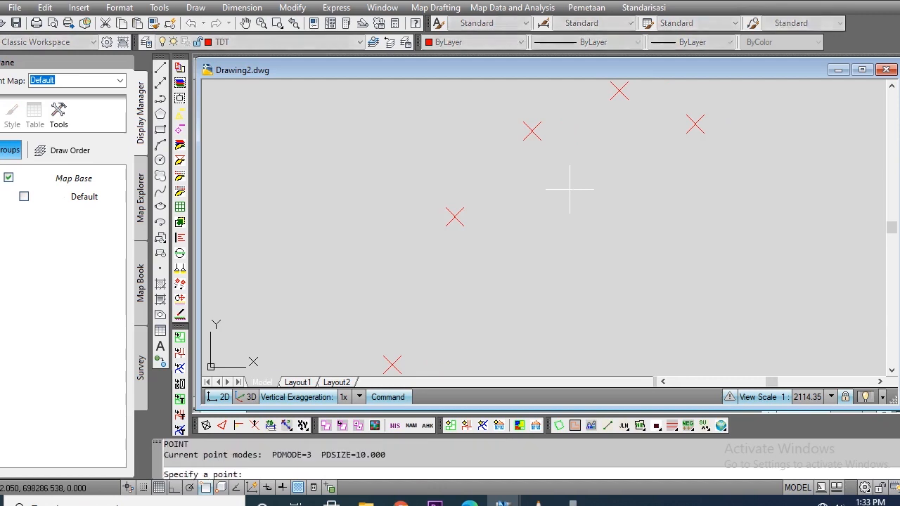
{"action": "type", "text": "473"}
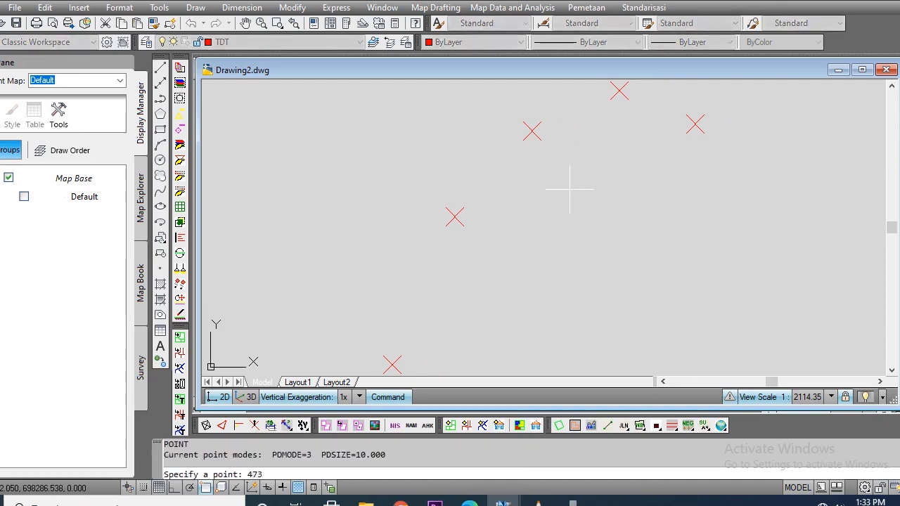
{"action": "type", "text": "749.582,698292.784"}
{"action": "key", "text": "Return"}
Place a seventh point on the TDT layer at coordinates 473716.237,698257.090.
{"action": "type", "text": "z"}
{"action": "key", "text": "Return"}
{"action": "type", "text": "e"}
{"action": "key", "text": "Return"}
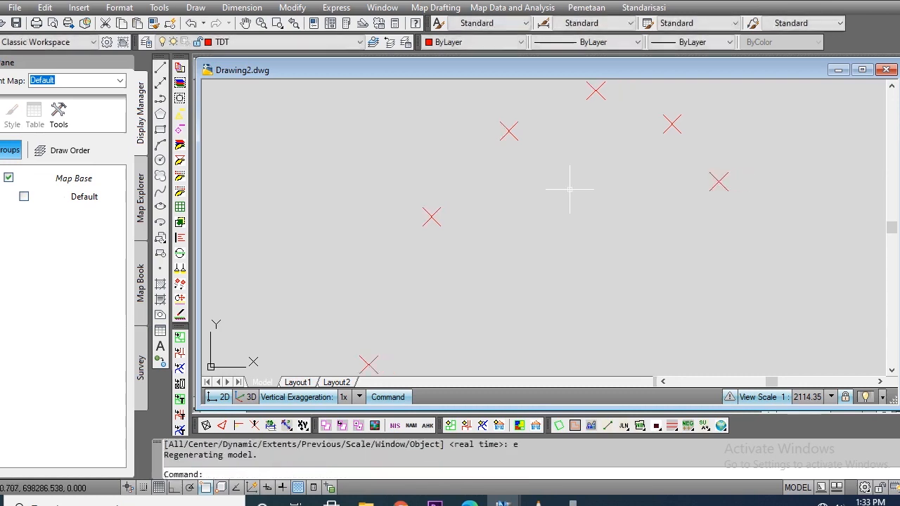
{"action": "type", "text": "po"}
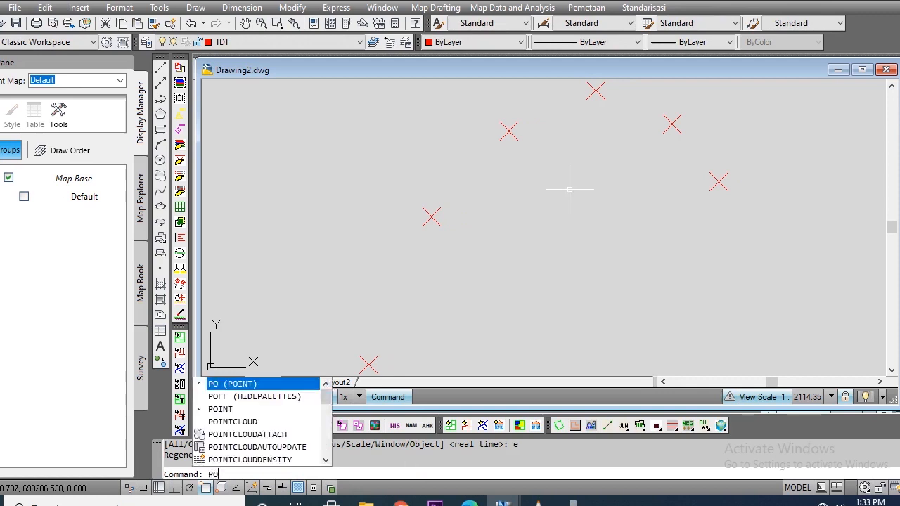
{"action": "key", "text": "Return"}
{"action": "type", "text": "473"}
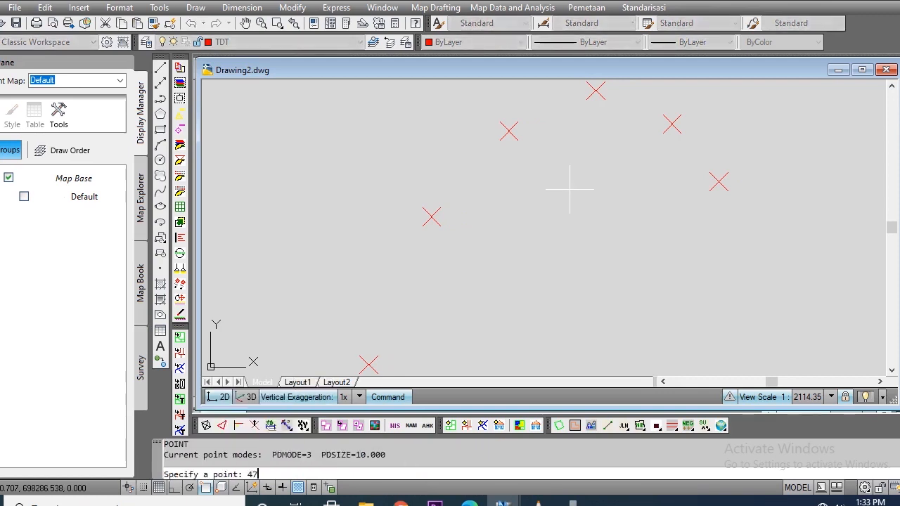
{"action": "type", "text": "716.237"}
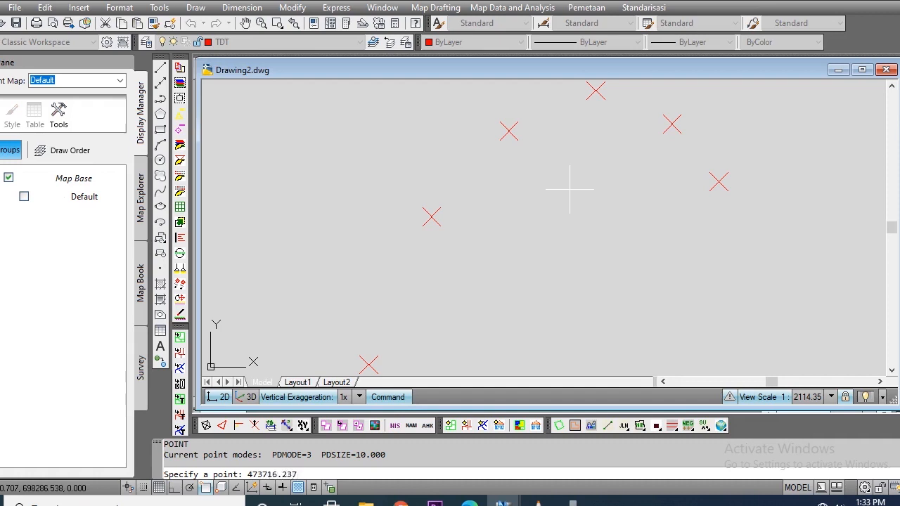
{"action": "type", "text": ",698257.090"}
{"action": "key", "text": "Return"}
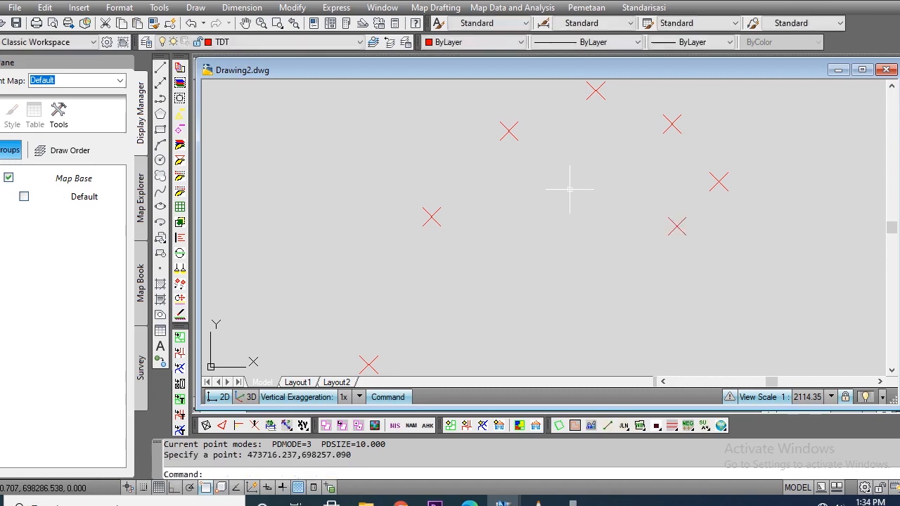
Place an eighth point on the TDT layer at coordinates 473660.141,698183.061.
{"action": "type", "text": "z"}
{"action": "key", "text": "Return"}
{"action": "type", "text": "e"}
{"action": "key", "text": "Return"}
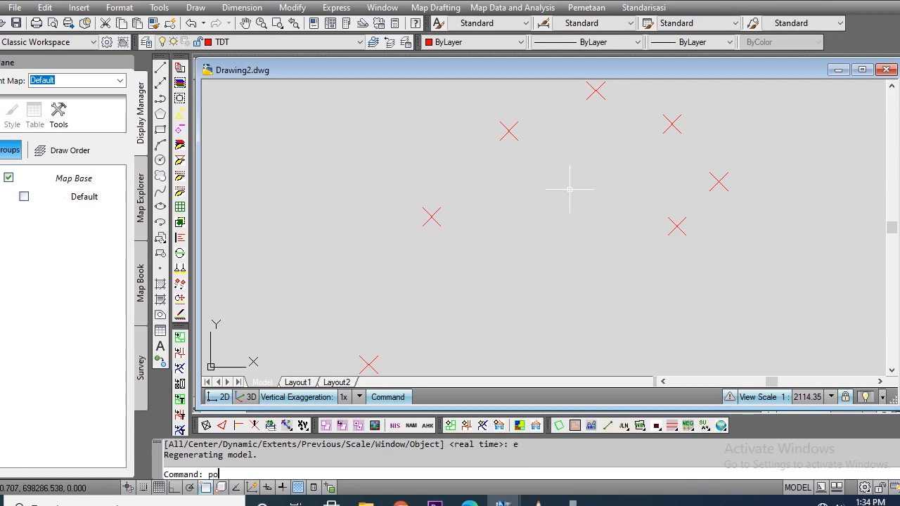
{"action": "type", "text": "o"}
{"action": "key", "text": "Return"}
{"action": "type", "text": "47"}
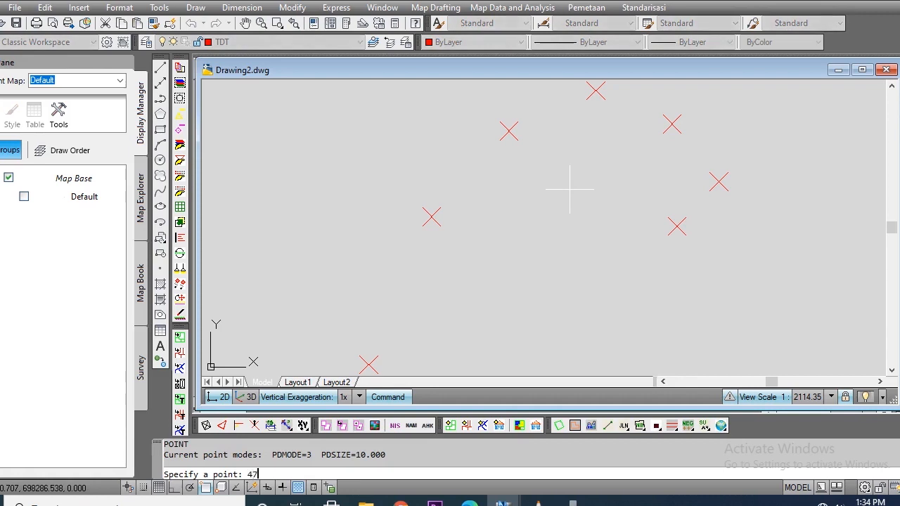
{"action": "type", "text": "3660.141,69818"}
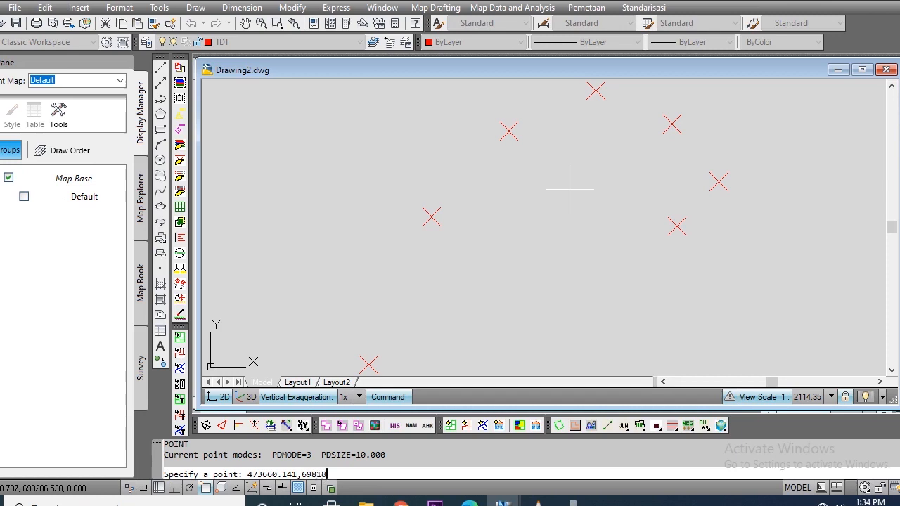
{"action": "type", "text": "3.061"}
{"action": "key", "text": "Return"}
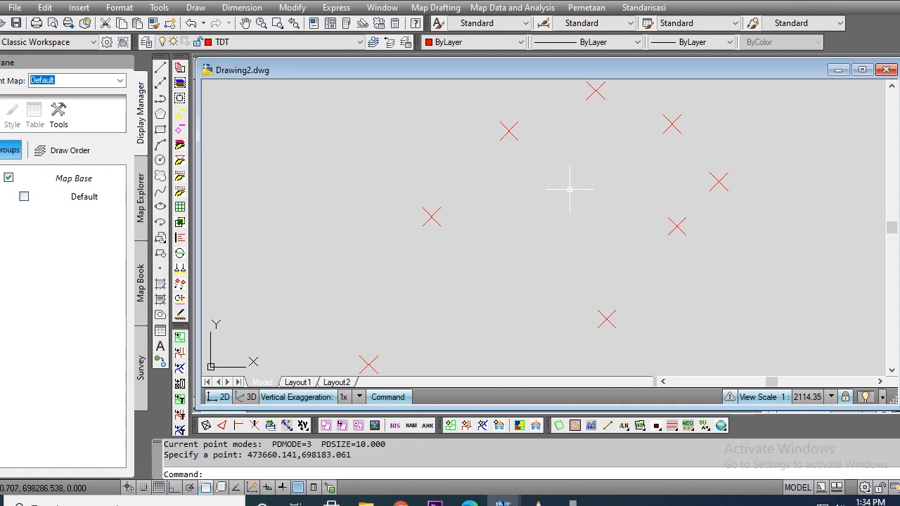
Place a ninth point on the TDT layer at coordinates 473582.696,698147.545.
{"action": "type", "text": "po"}
{"action": "key", "text": "Return"}
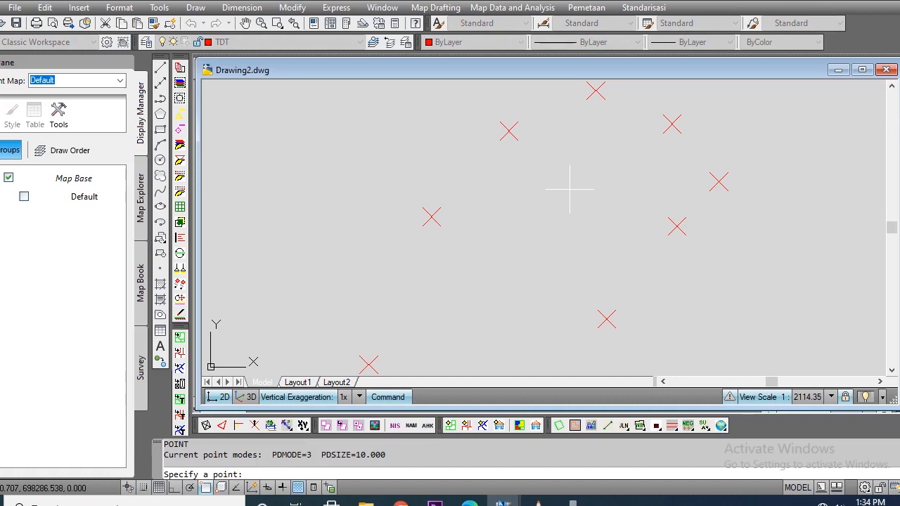
{"action": "type", "text": "473582.696,698"}
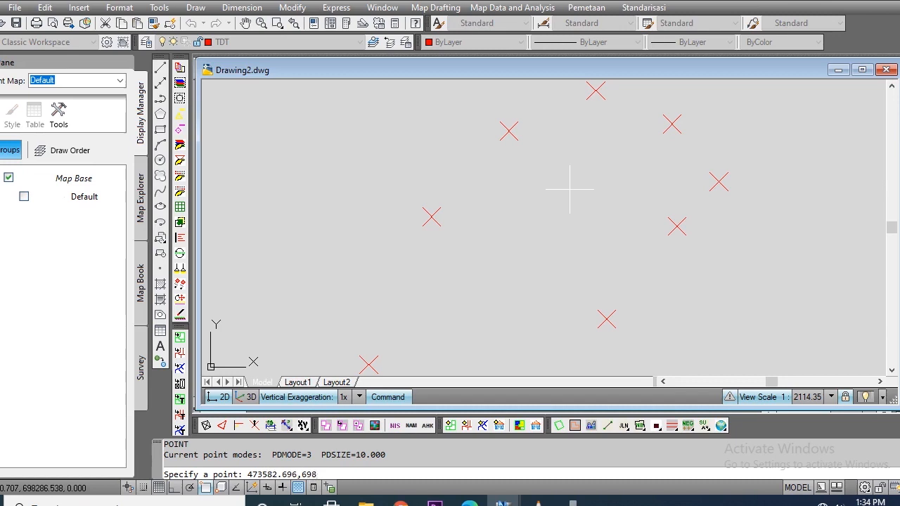
{"action": "type", "text": "147.545"}
{"action": "key", "text": "Return"}
Place a tenth point on the TDT layer at coordinates 473587.881,698054.269.
{"action": "type", "text": "po"}
{"action": "key", "text": "Return"}
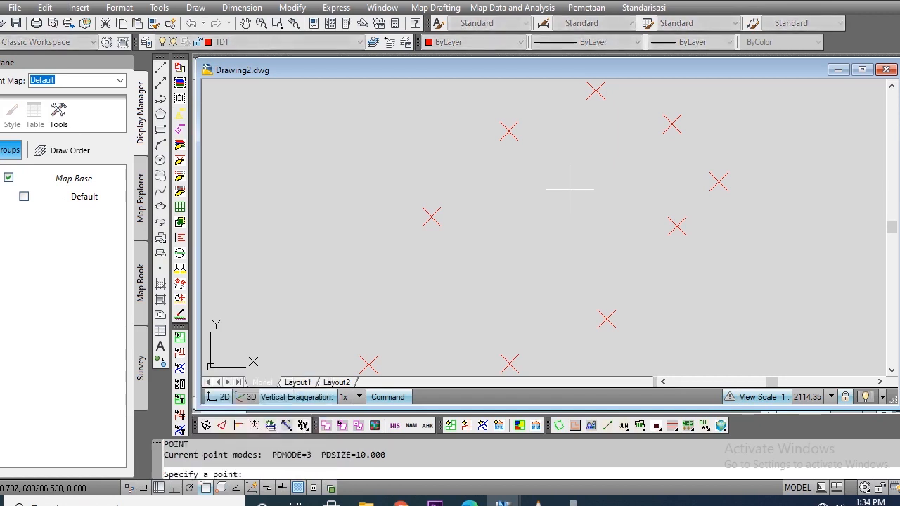
{"action": "type", "text": "473587"}
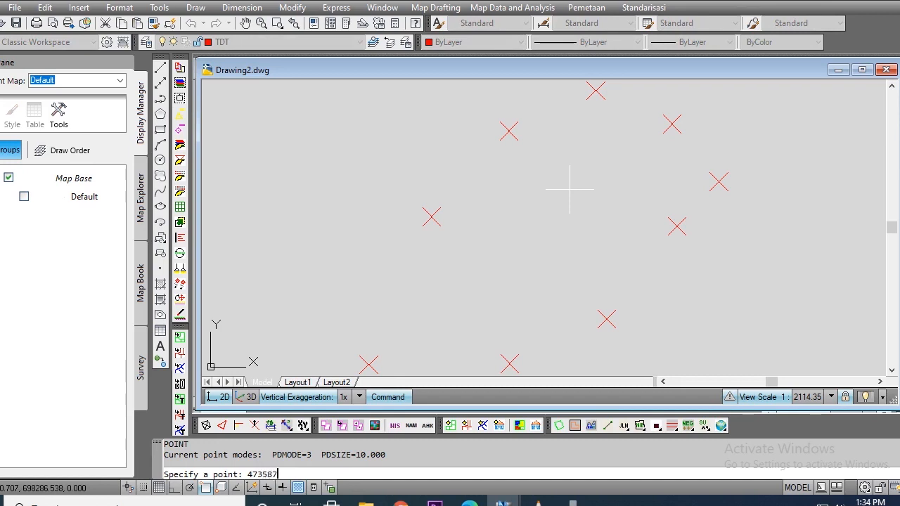
{"action": "type", "text": ".881,698054.269"}
{"action": "key", "text": "Return"}
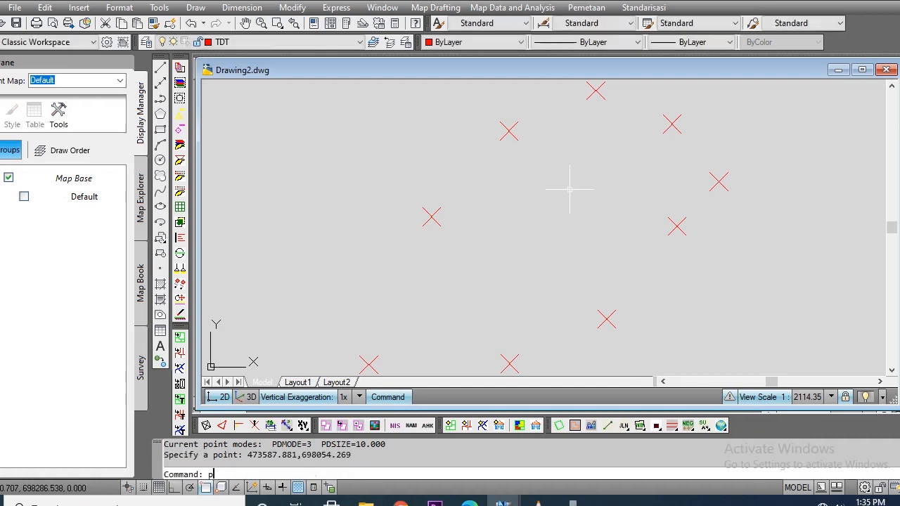
Place an eleventh point on the TDT layer at coordinates 473469.711,698056.171 and fit all points in the drawing window.
{"action": "key", "text": "Return"}
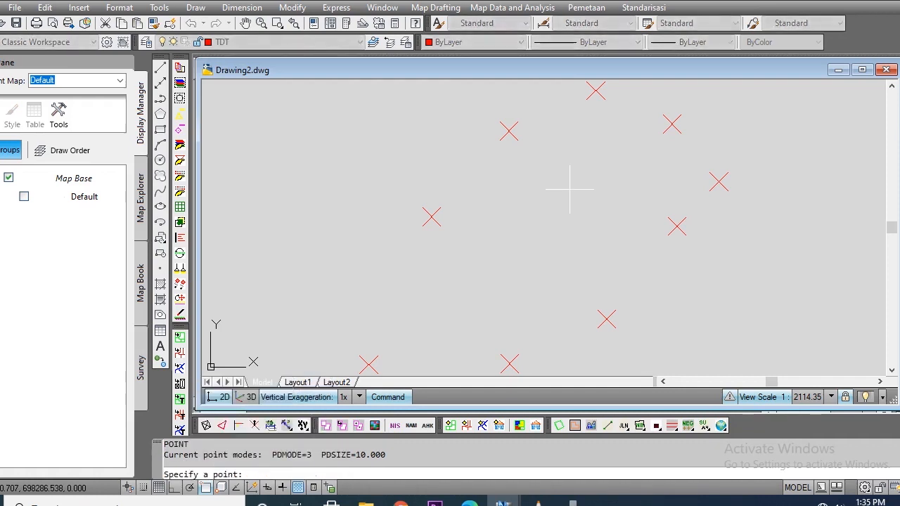
{"action": "type", "text": "473"}
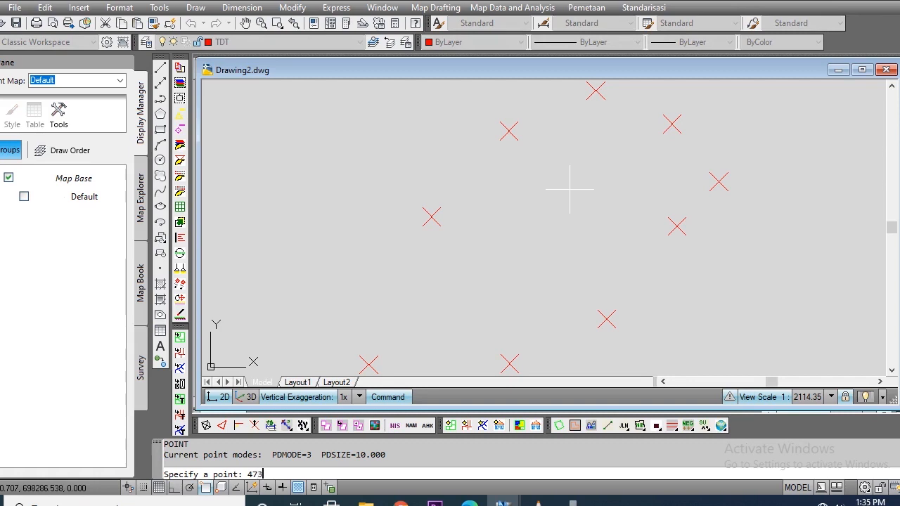
{"action": "type", "text": "469.711,698056.171"}
{"action": "key", "text": "Return"}
{"action": "type", "text": "z"}
{"action": "key", "text": "Return"}
{"action": "type", "text": "e"}
{"action": "key", "text": "Return"}
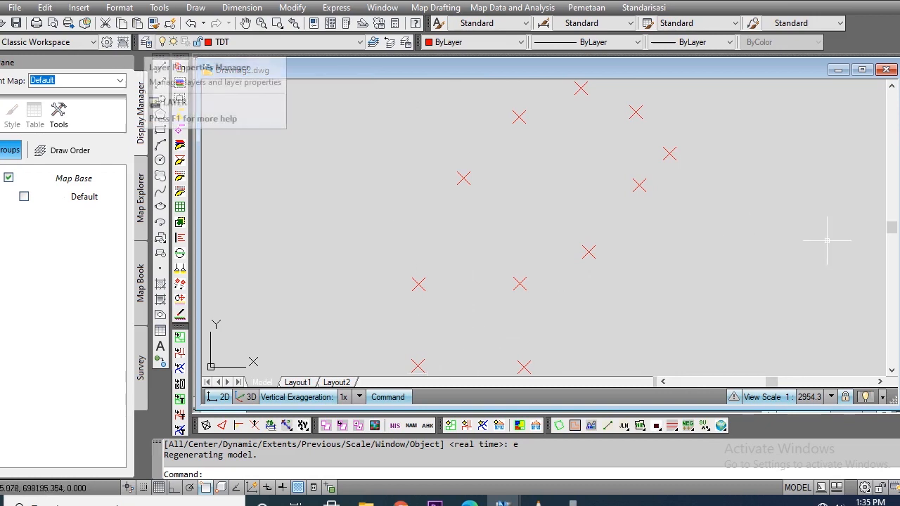
Check the colour and layer of the westernmost point in the second-lowest row using Quick Properties.
{"action": "left_click", "coordinate": [418, 284]}
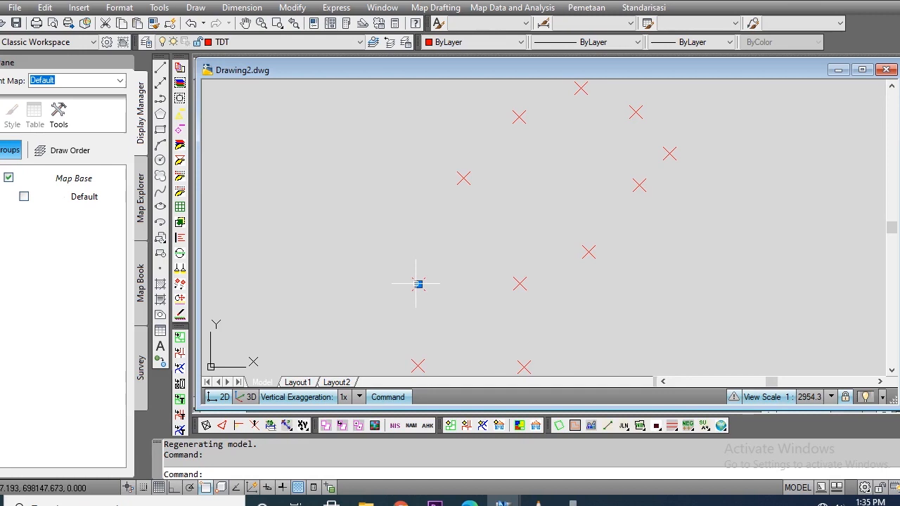
{"action": "right_click", "coordinate": [418, 284]}
{"action": "left_click", "coordinate": [464, 273]}
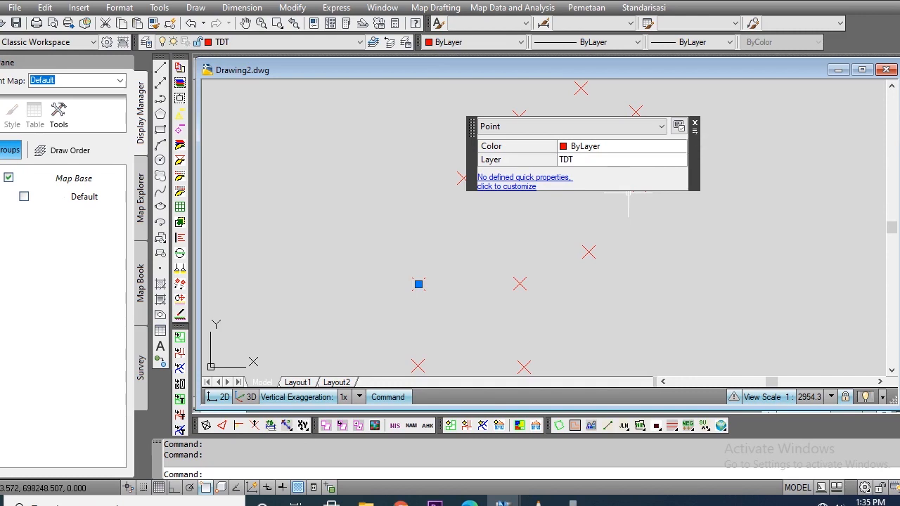
{"action": "left_click", "coordinate": [694, 123]}
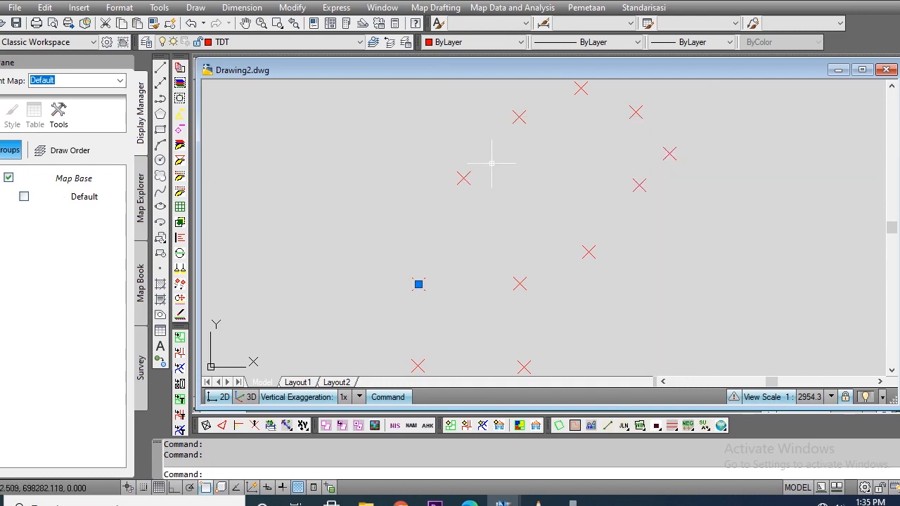
{"action": "key", "text": "Escape"}
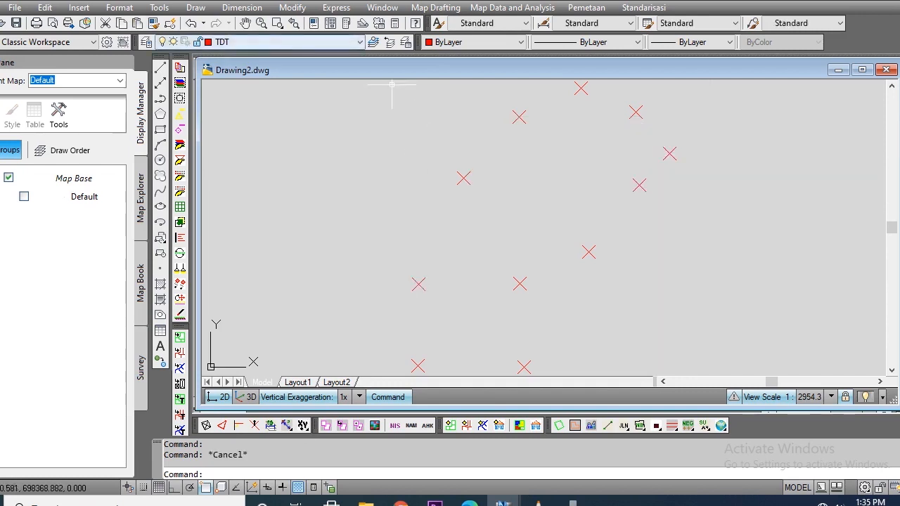
Change the TDT layer's colour to yellow, index 50.
{"action": "left_click", "coordinate": [146, 42]}
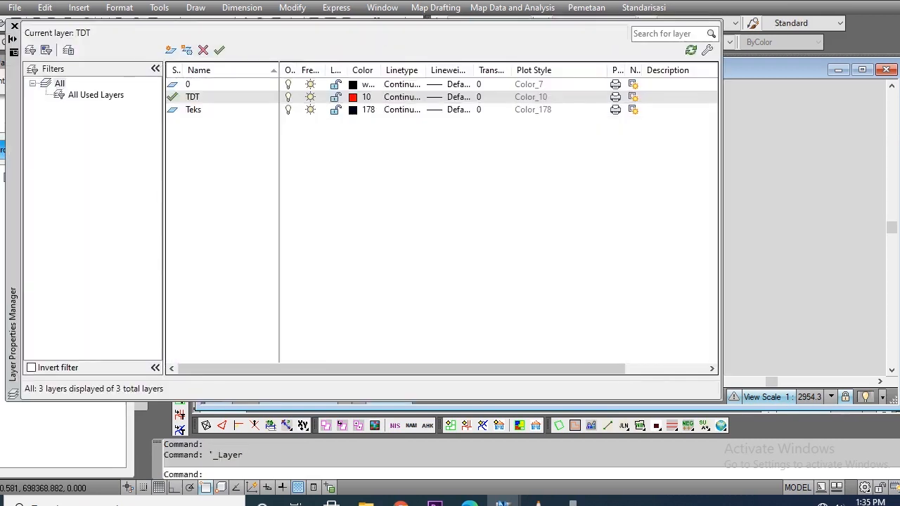
{"action": "left_click", "coordinate": [364, 96]}
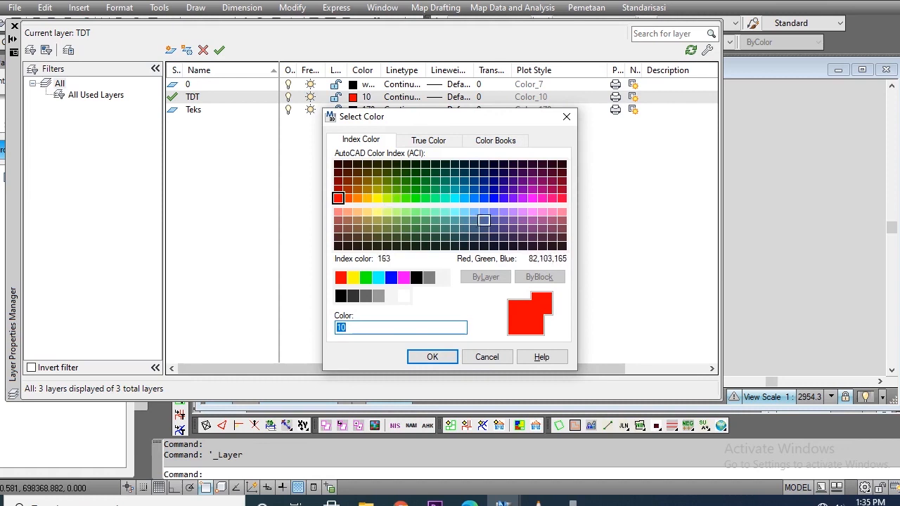
{"action": "left_click", "coordinate": [377, 197]}
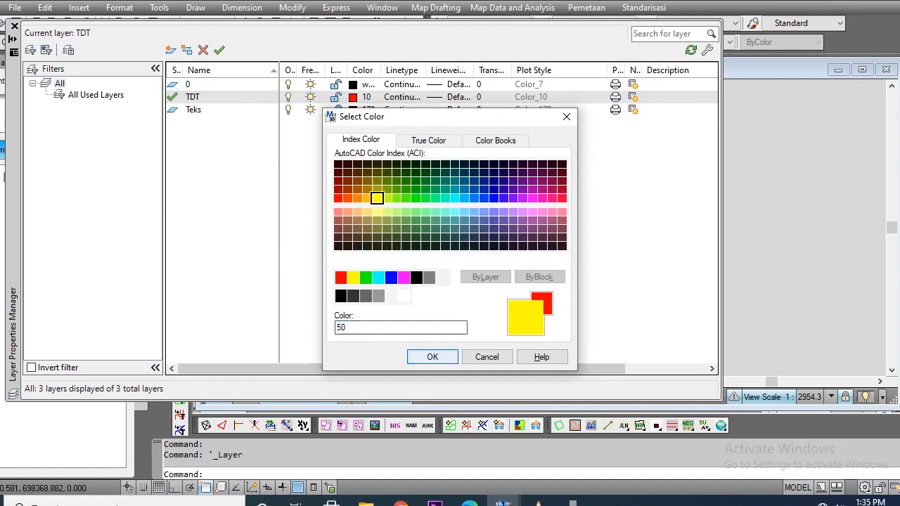
{"action": "left_click", "coordinate": [433, 357]}
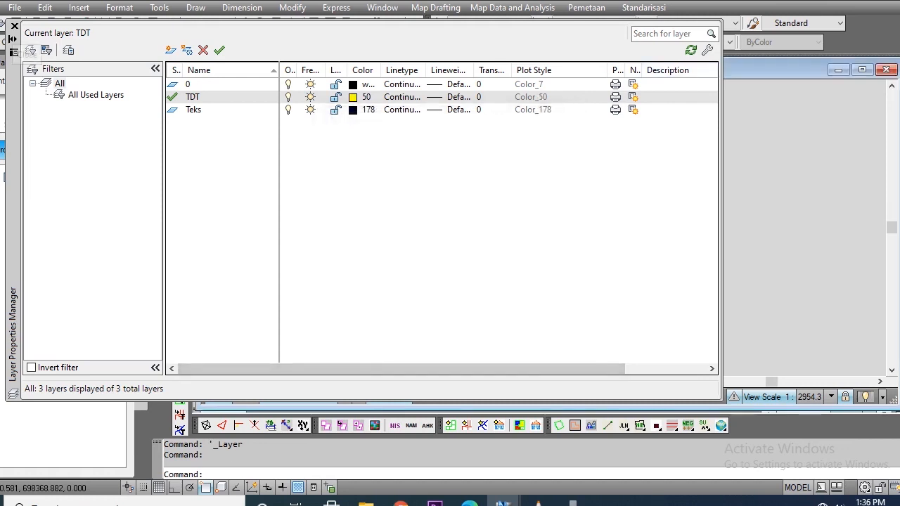
{"action": "left_click", "coordinate": [14, 26]}
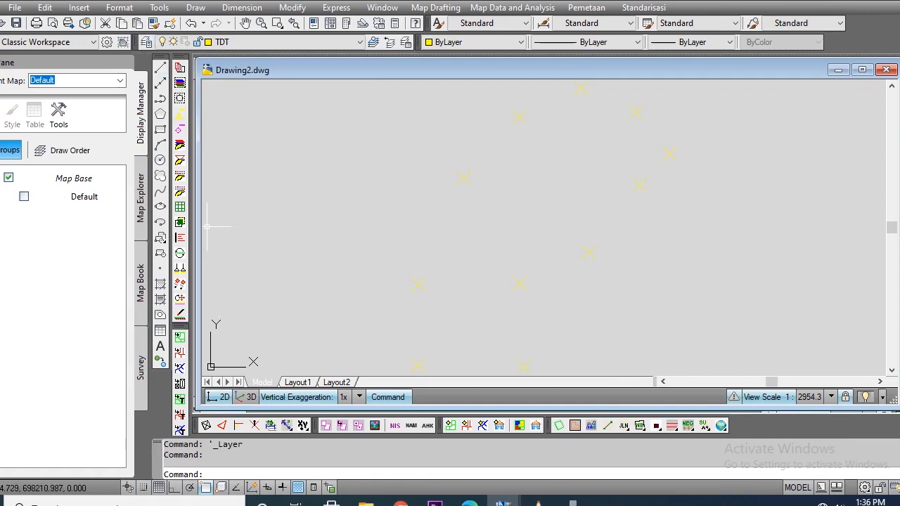
Set the TDT layer's colour back to red, index 10.
{"action": "left_click", "coordinate": [179, 68]}
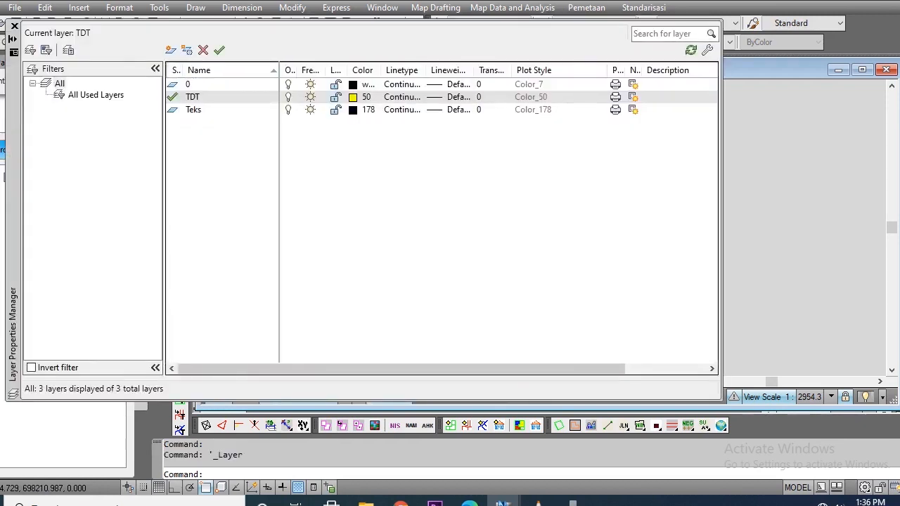
{"action": "left_click", "coordinate": [362, 96]}
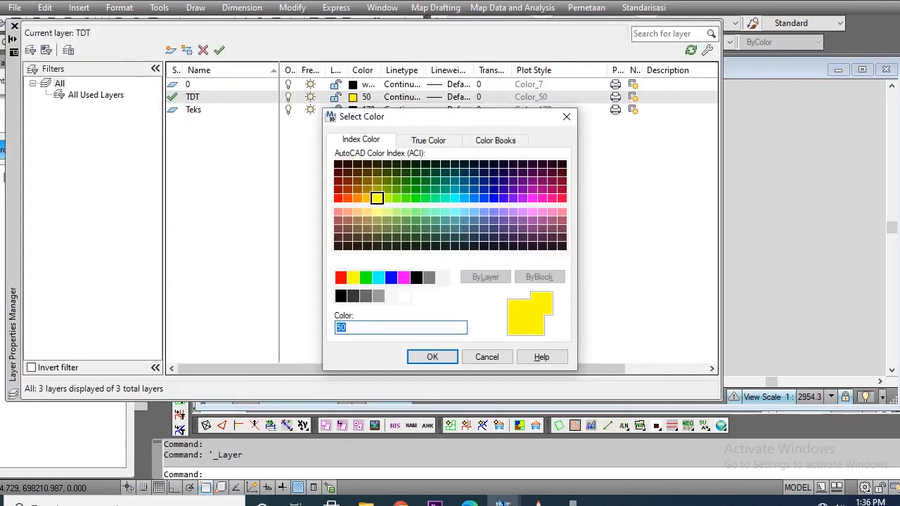
{"action": "left_click", "coordinate": [339, 197]}
{"action": "left_click", "coordinate": [433, 357]}
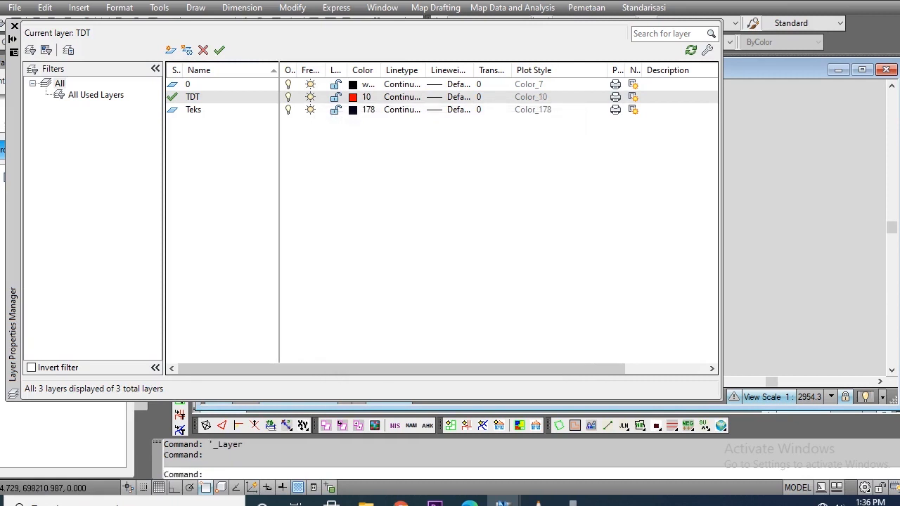
{"action": "left_click", "coordinate": [15, 26]}
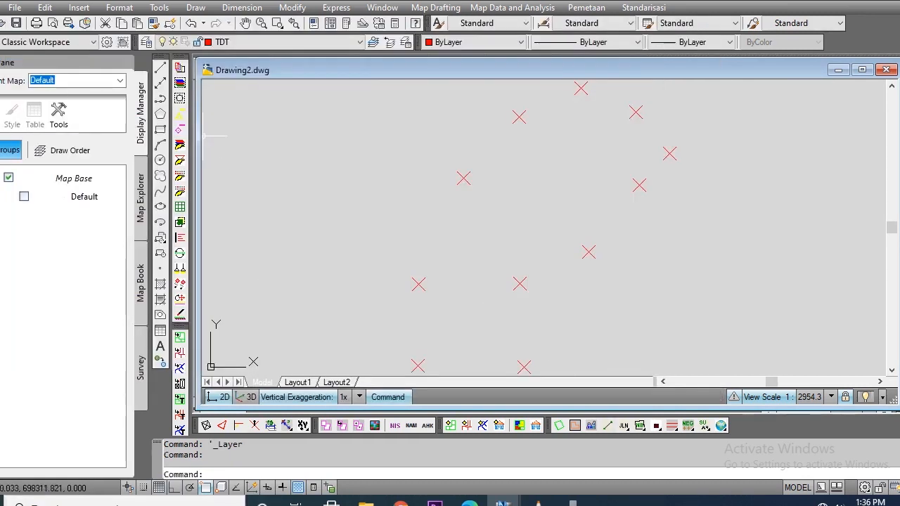
Place three freehand points on the TDT layer in the empty area west of the plotted survey points.
{"action": "left_click", "coordinate": [161, 268]}
{"action": "left_click", "coordinate": [280, 208]}
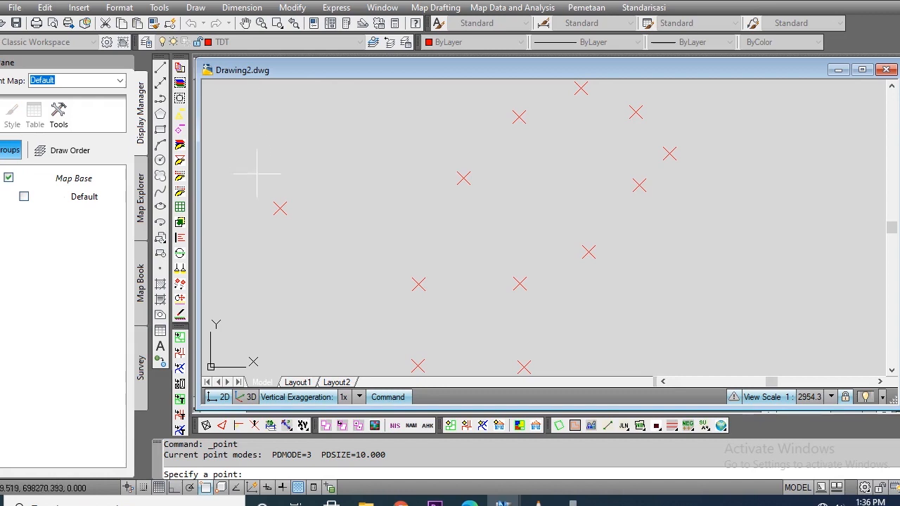
{"action": "left_click", "coordinate": [286, 170]}
{"action": "left_click", "coordinate": [345, 142]}
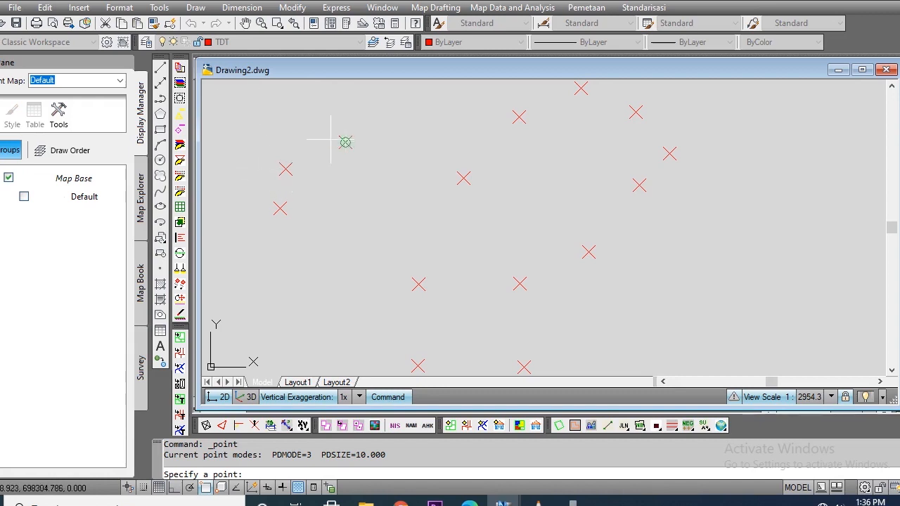
{"action": "key", "text": "Escape"}
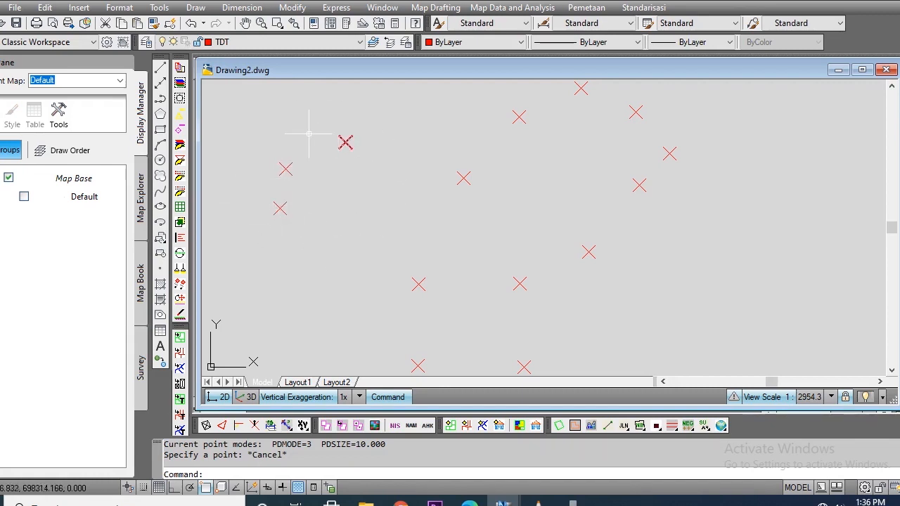
Move the three freehand points west of the survey points to the Teks layer through their properties.
{"action": "left_click", "coordinate": [280, 208]}
{"action": "left_click", "coordinate": [286, 169]}
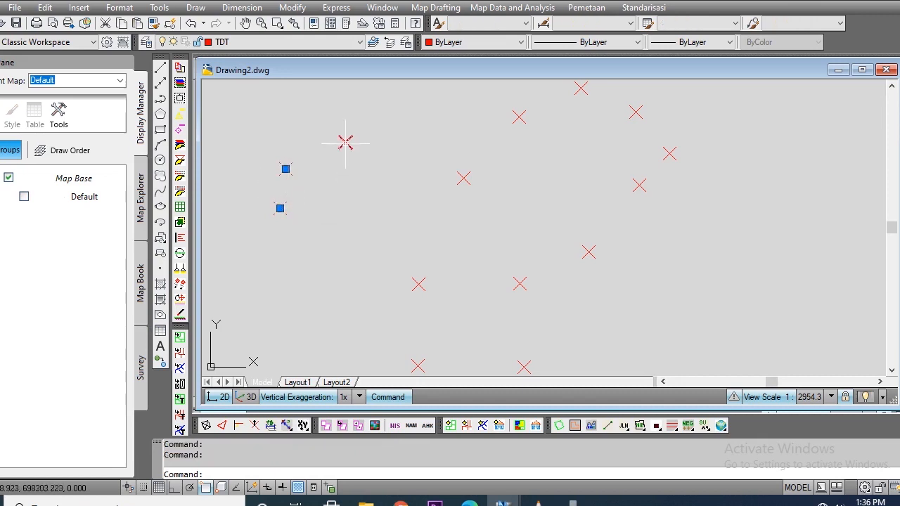
{"action": "left_click", "coordinate": [346, 143]}
{"action": "right_click", "coordinate": [345, 143]}
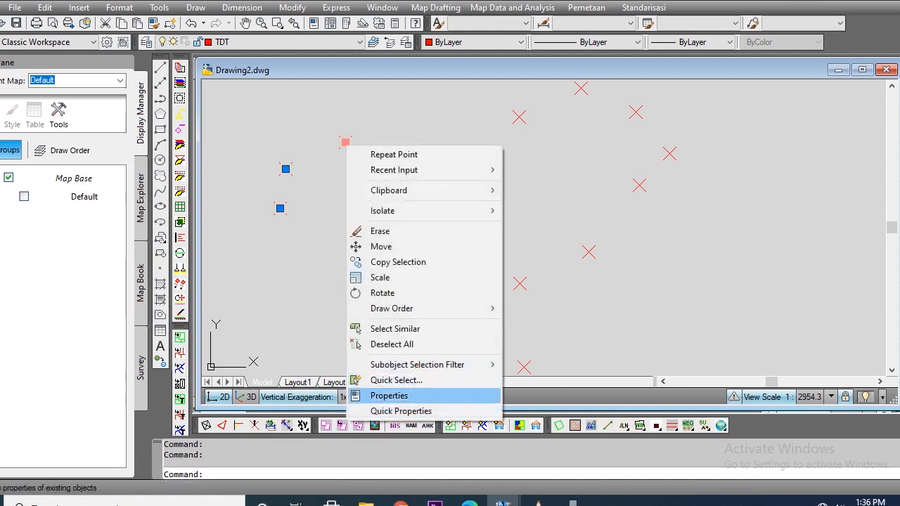
{"action": "left_click", "coordinate": [388, 396]}
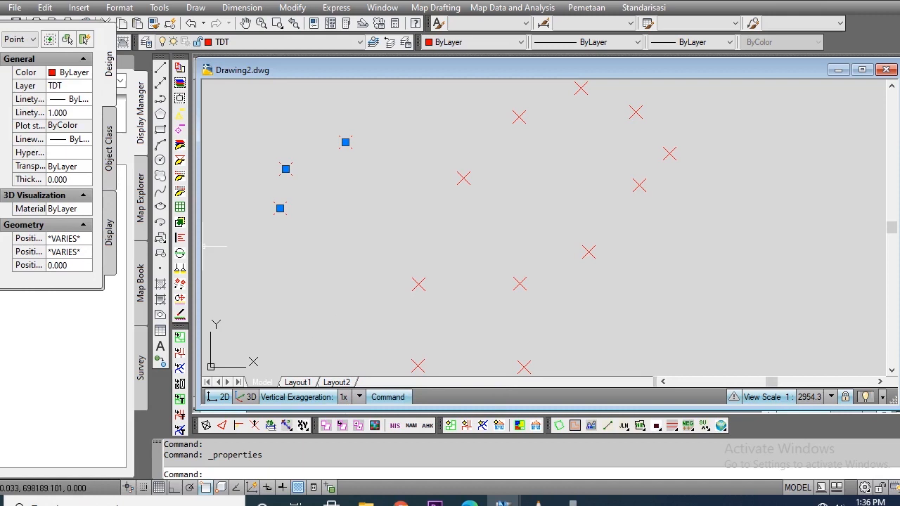
{"action": "left_click", "coordinate": [68, 85]}
{"action": "left_click", "coordinate": [87, 85]}
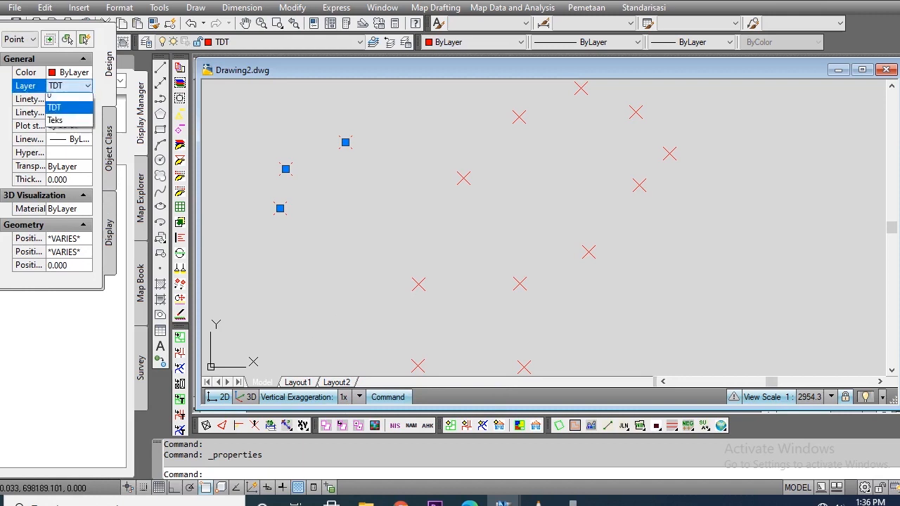
{"action": "left_click", "coordinate": [55, 126]}
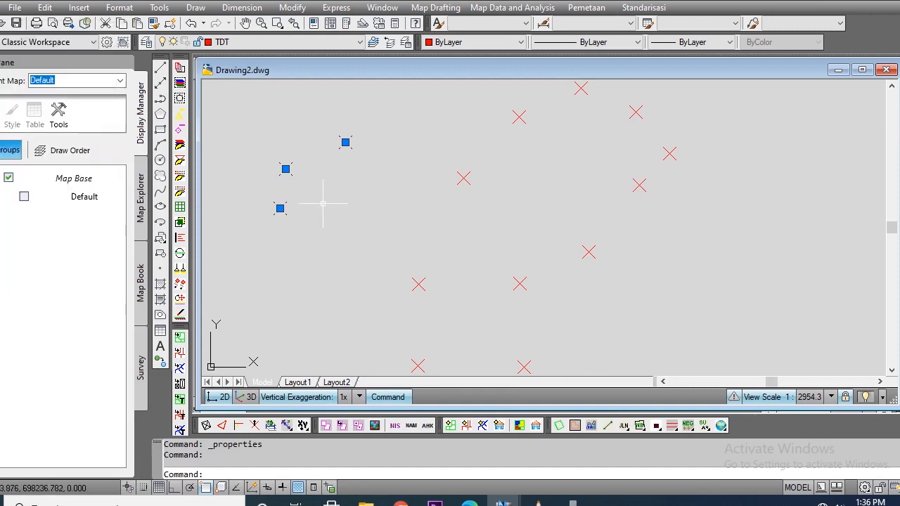
{"action": "key", "text": "Escape"}
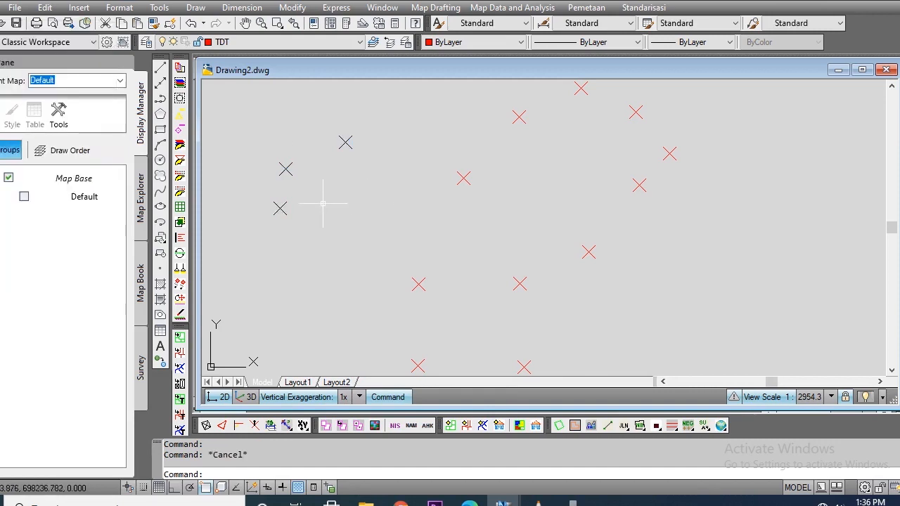
Check the layer and colour of the northernmost freehand point using Quick Properties.
{"action": "left_click", "coordinate": [345, 142]}
{"action": "right_click", "coordinate": [345, 143]}
{"action": "left_click", "coordinate": [403, 432]}
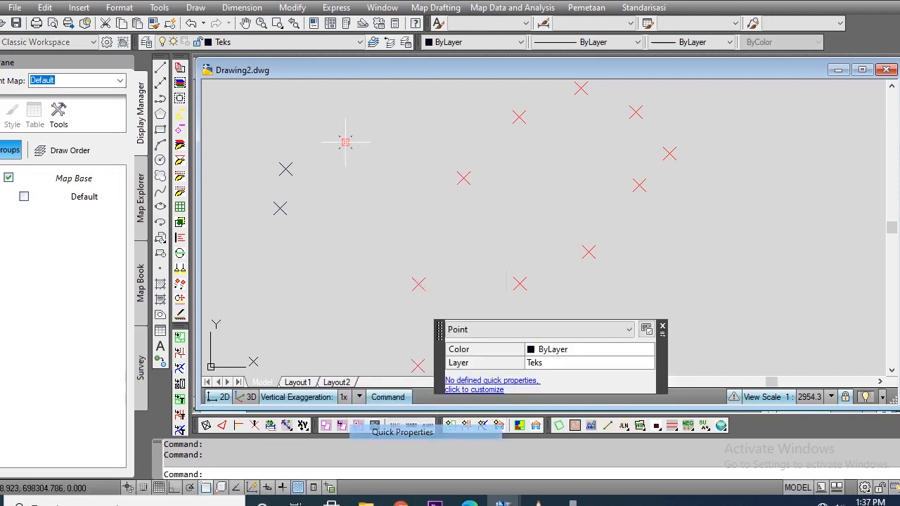
{"action": "left_click", "coordinate": [661, 326]}
Erase all three freehand points west of the survey points.
{"action": "left_click", "coordinate": [246, 117]}
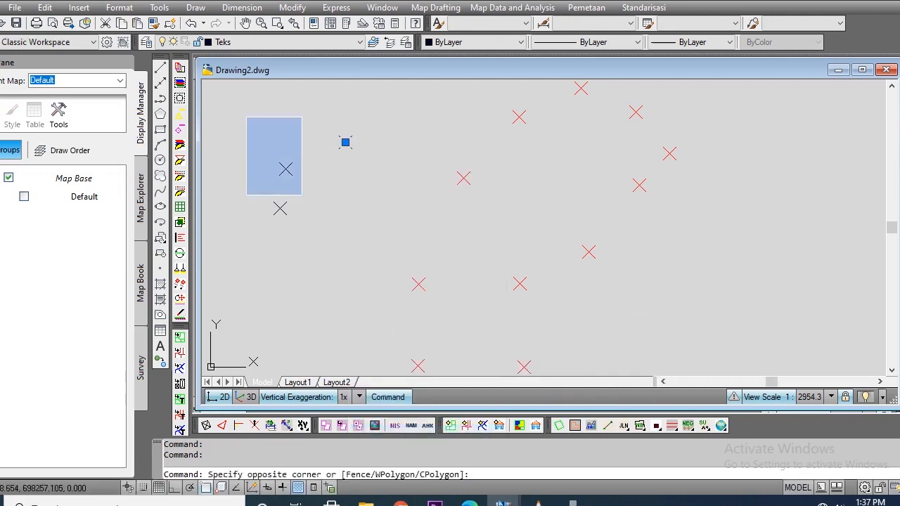
{"action": "left_click", "coordinate": [379, 246]}
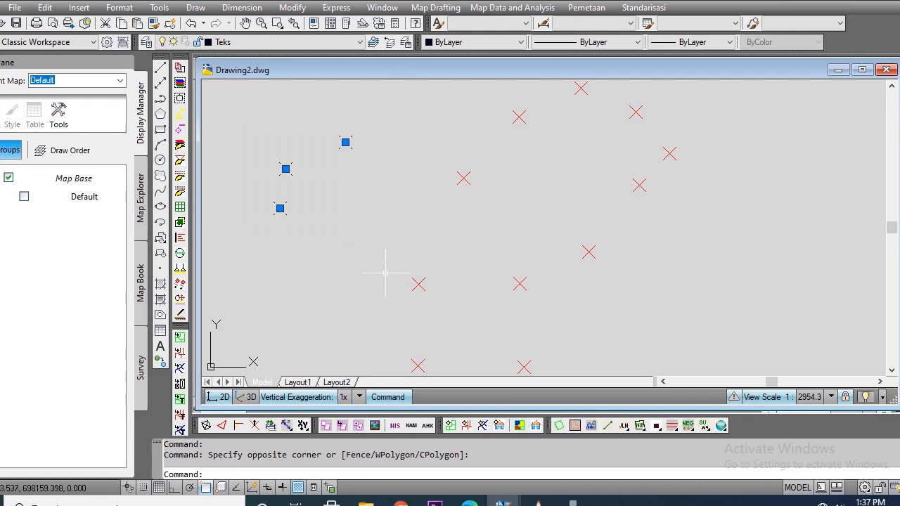
{"action": "key", "text": "Delete"}
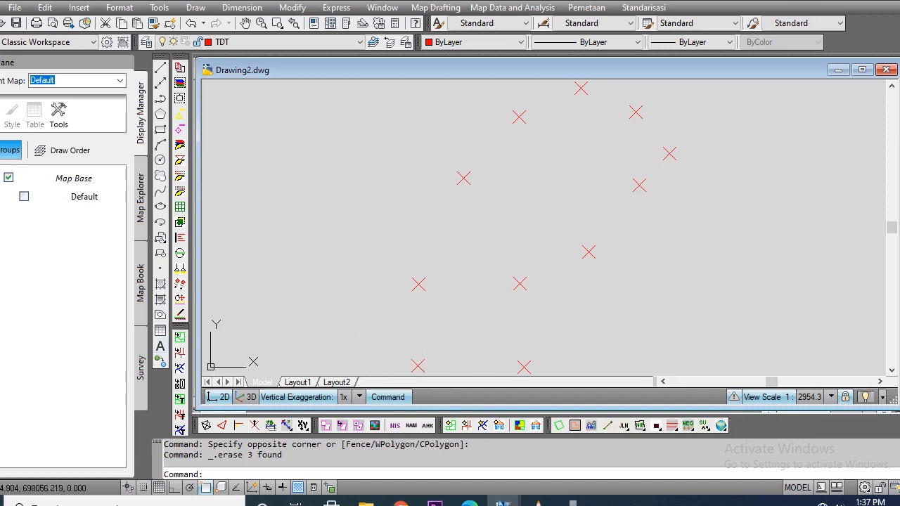
Add the multiline text "TDT 1" on the TDT layer, between the two southernmost rows of points.
{"action": "left_click", "coordinate": [160, 346]}
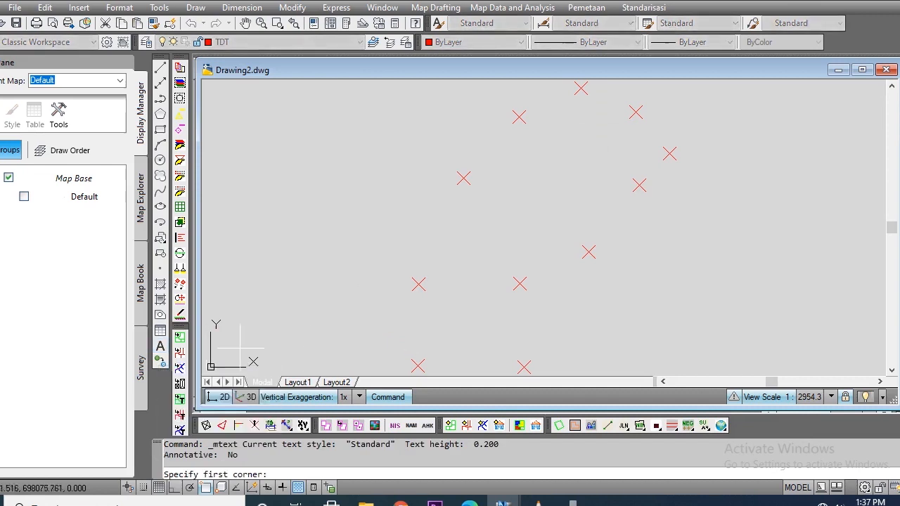
{"action": "left_click", "coordinate": [284, 317]}
{"action": "left_click", "coordinate": [474, 349]}
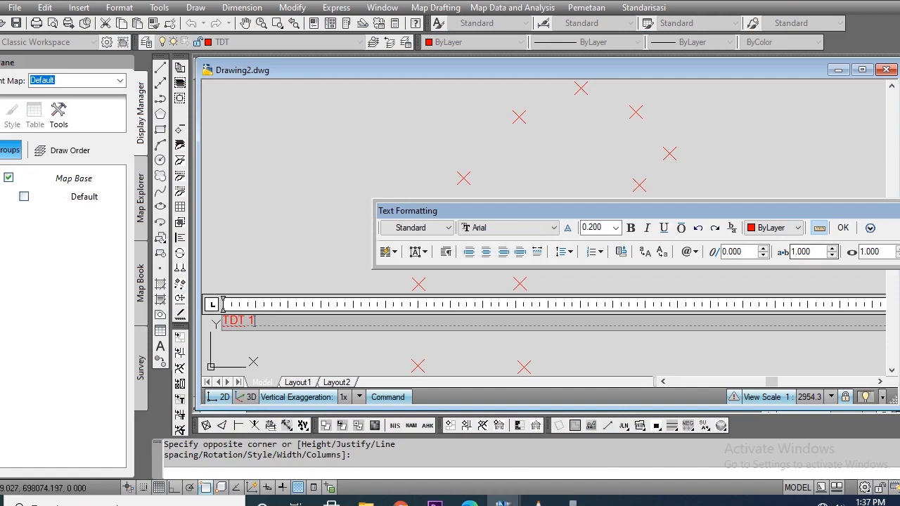
{"action": "left_click", "coordinate": [843, 227]}
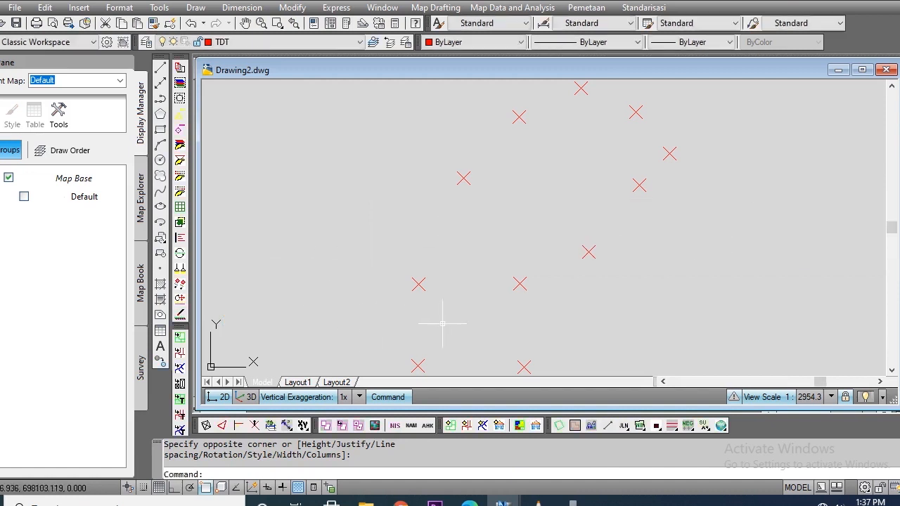
Undo the multiline text placed on the TDT layer.
{"action": "key", "text": "ctrl+z"}
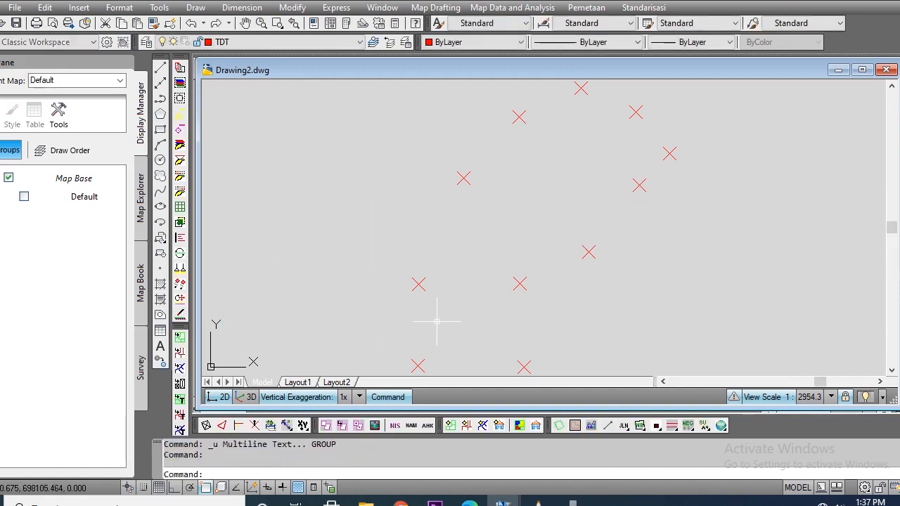
{"action": "left_click", "coordinate": [338, 342]}
{"action": "left_click", "coordinate": [288, 256]}
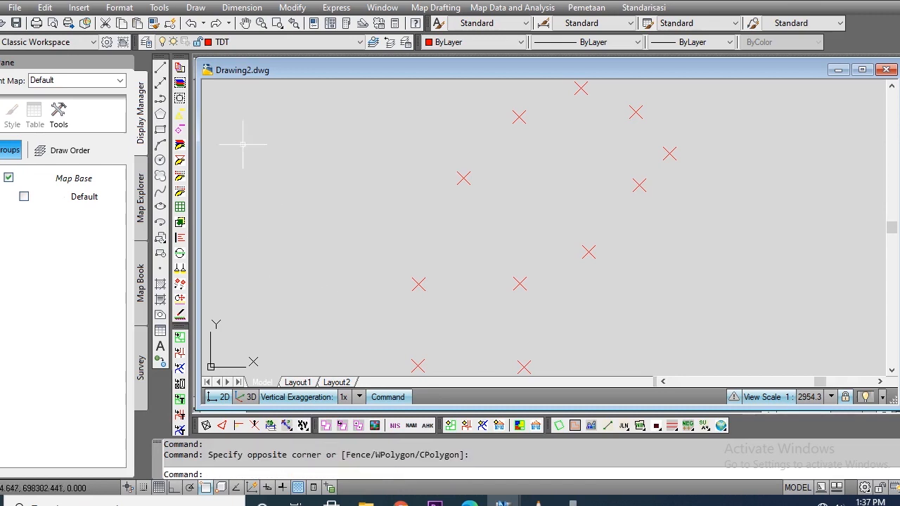
Make Teks the current layer.
{"action": "left_click", "coordinate": [147, 41]}
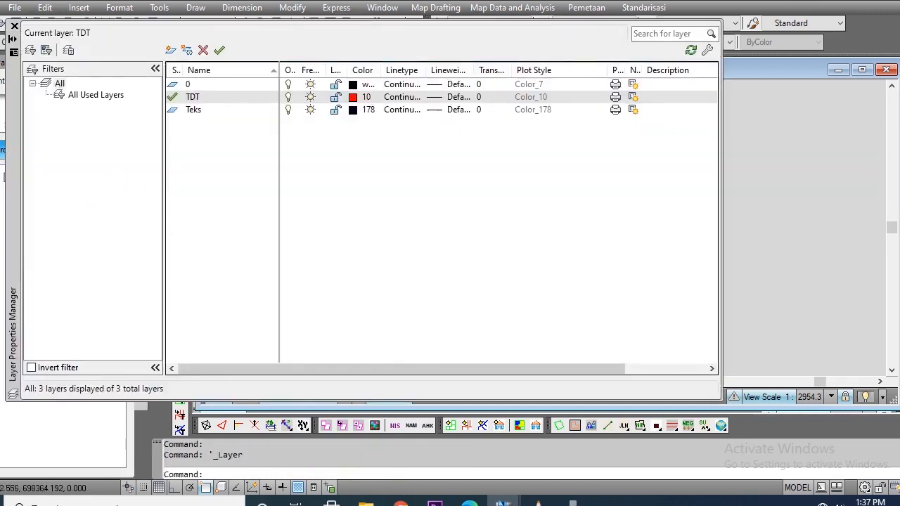
{"action": "left_click", "coordinate": [194, 110]}
{"action": "left_click", "coordinate": [219, 50]}
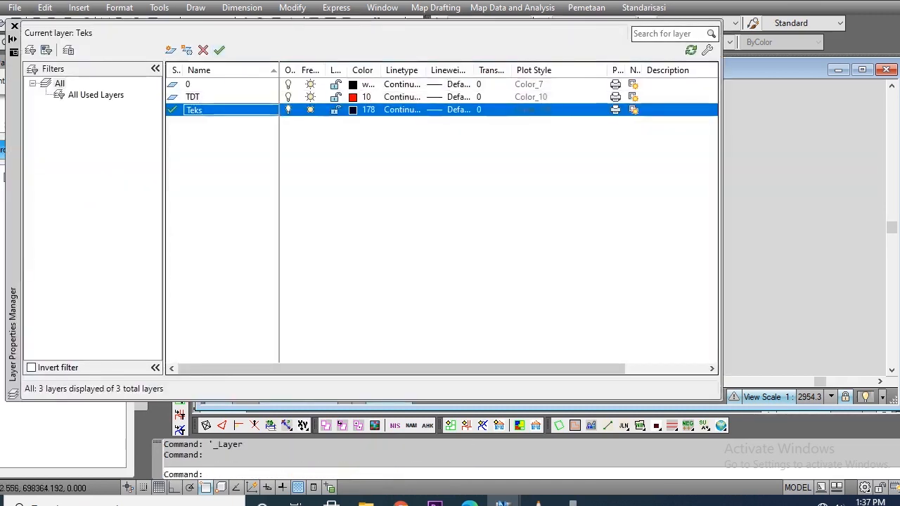
{"action": "left_click", "coordinate": [14, 26]}
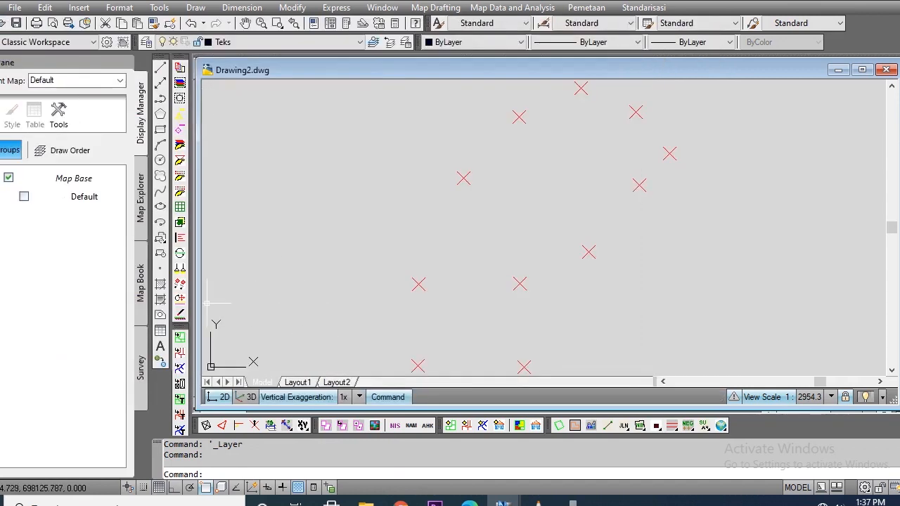
Add the multiline text "TDT 1" with a height of 5, southwest of the second-lowest row of survey points.
{"action": "left_click", "coordinate": [161, 346]}
{"action": "left_click", "coordinate": [317, 300]}
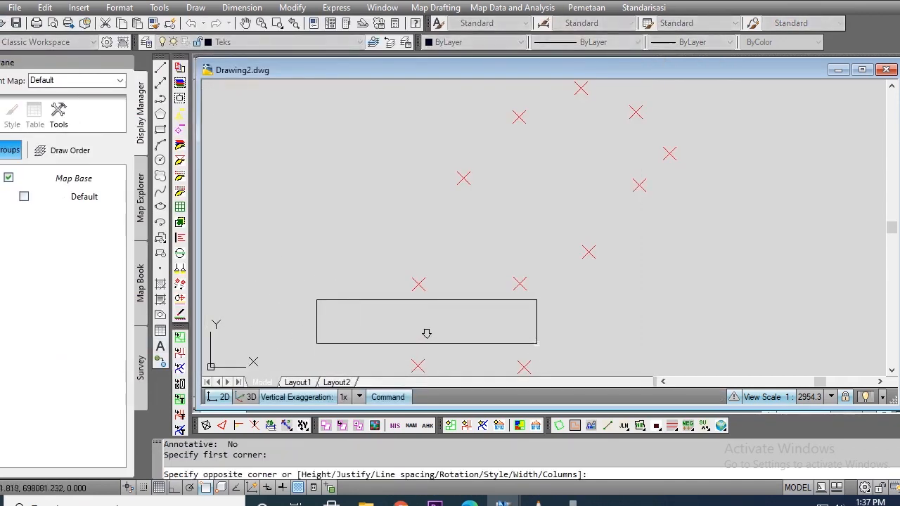
{"action": "left_click", "coordinate": [557, 347]}
{"action": "left_click", "coordinate": [592, 211]}
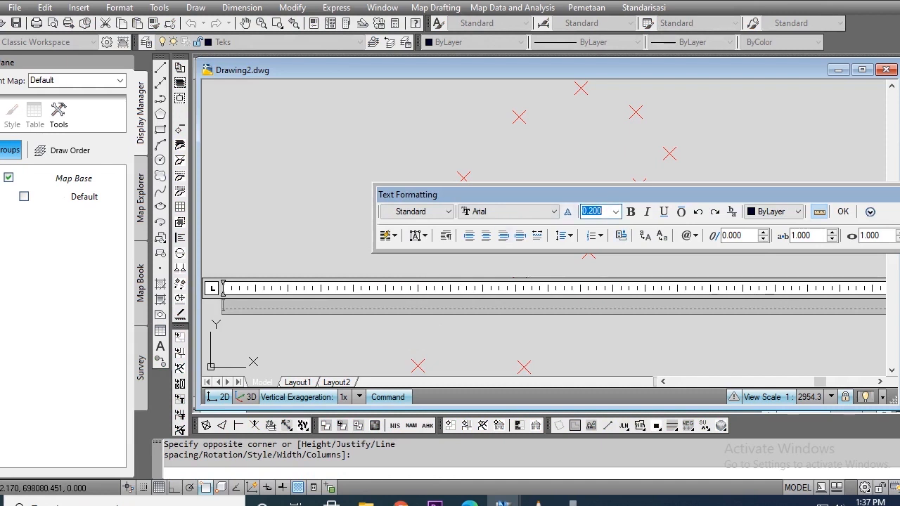
{"action": "key", "text": "Return"}
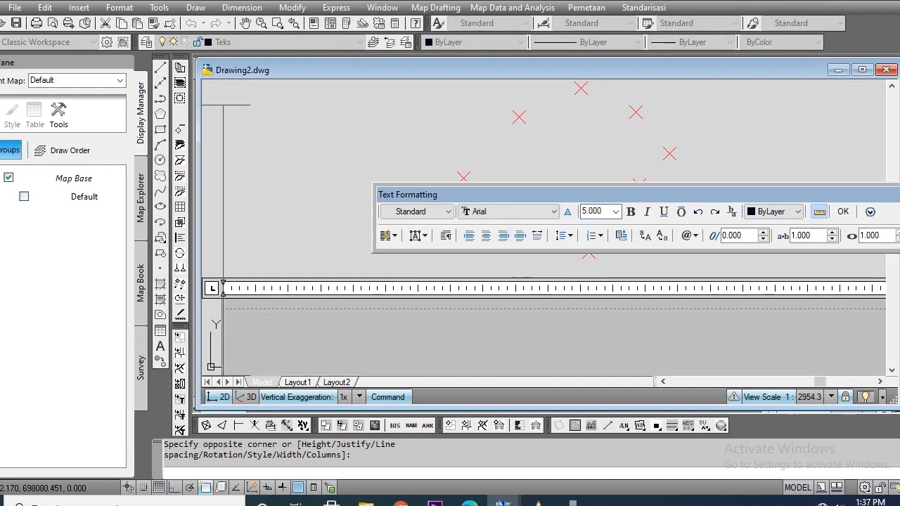
{"action": "type", "text": "T"}
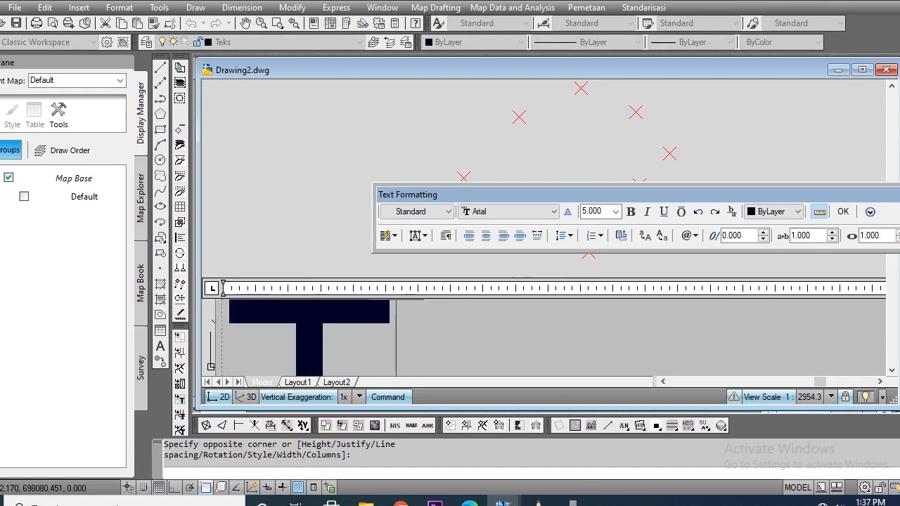
{"action": "type", "text": "DT"}
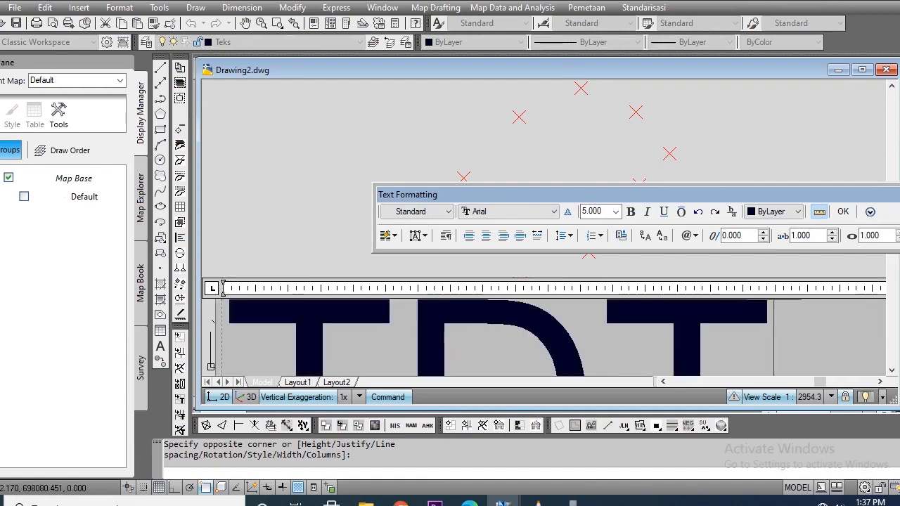
{"action": "type", "text": " 1"}
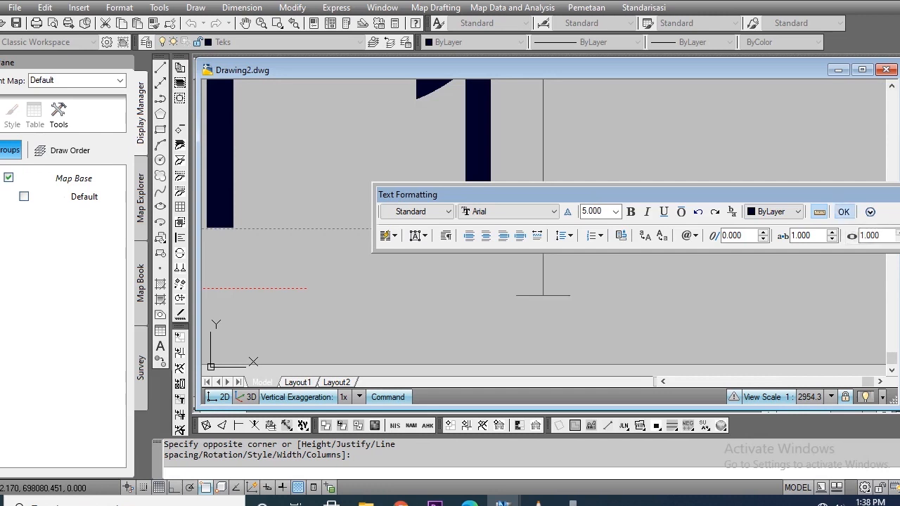
{"action": "left_click", "coordinate": [843, 212]}
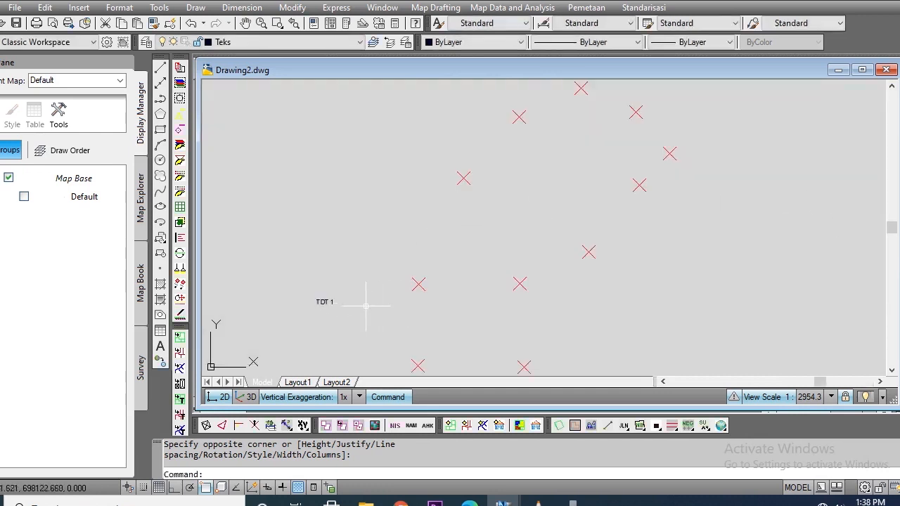
Move the "TDT 1" text to just above the southwesternmost survey point.
{"action": "left_click", "coordinate": [320, 301]}
{"action": "left_click", "coordinate": [317, 300]}
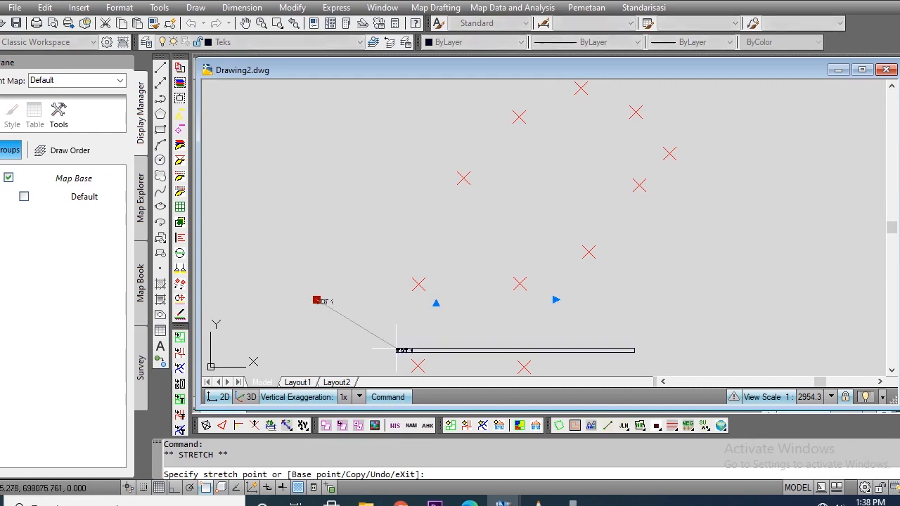
{"action": "left_click", "coordinate": [403, 349]}
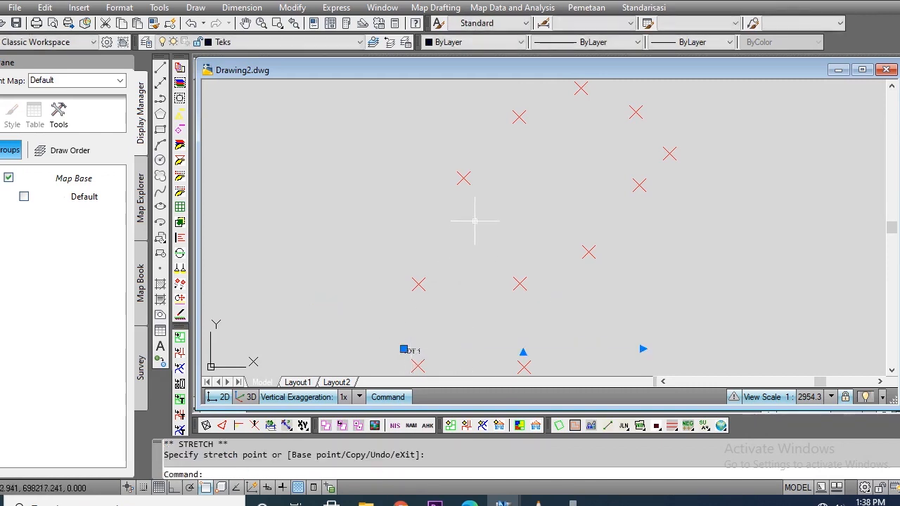
{"action": "left_click", "coordinate": [403, 349]}
{"action": "left_click", "coordinate": [403, 354]}
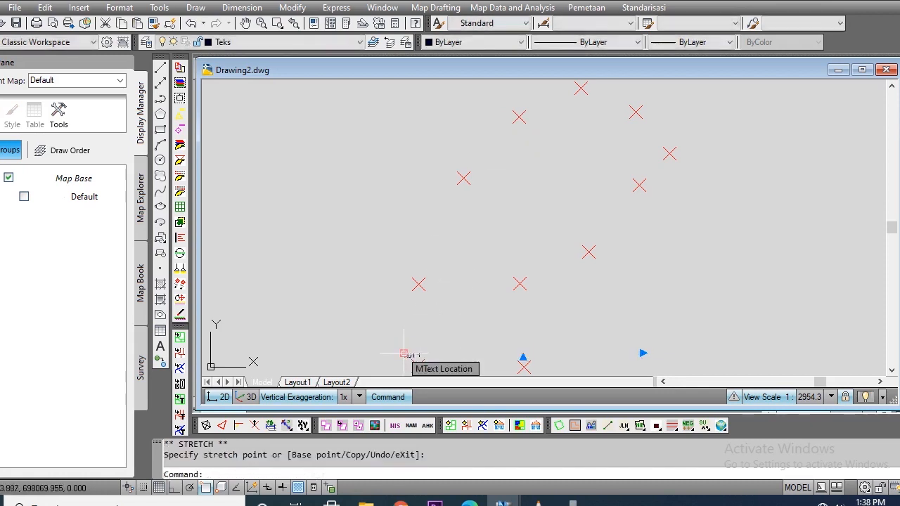
{"action": "right_click", "coordinate": [415, 354]}
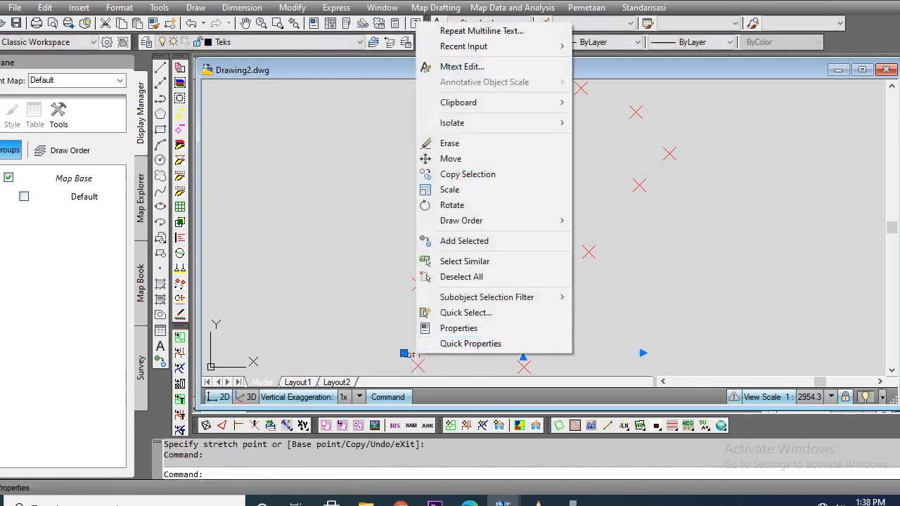
{"action": "left_click", "coordinate": [403, 351]}
{"action": "left_click", "coordinate": [394, 348]}
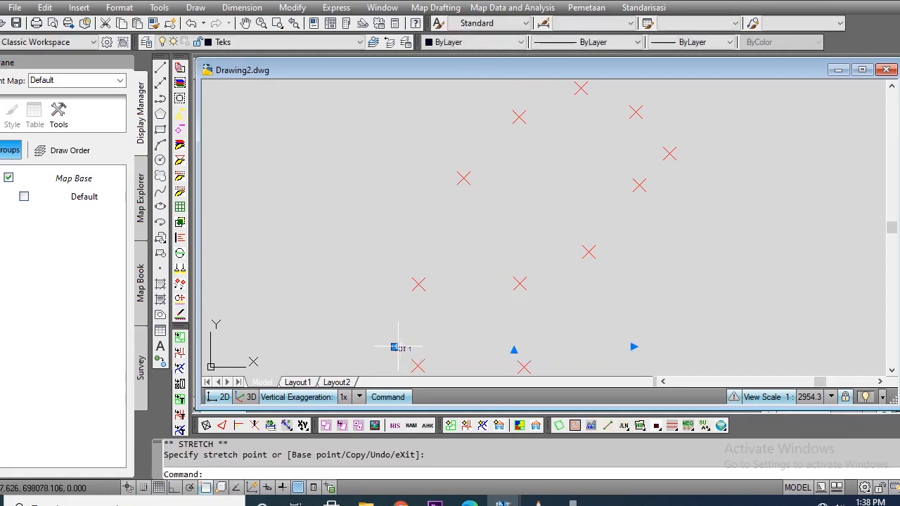
{"action": "key", "text": "Return"}
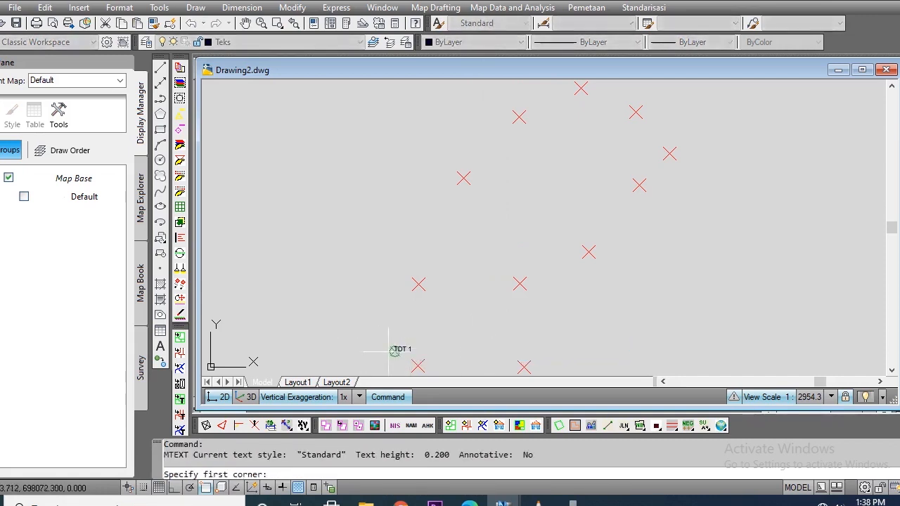
{"action": "key", "text": "Escape"}
Set the text height of the "TDT 1" label to 10.
{"action": "double_click", "coordinate": [399, 349]}
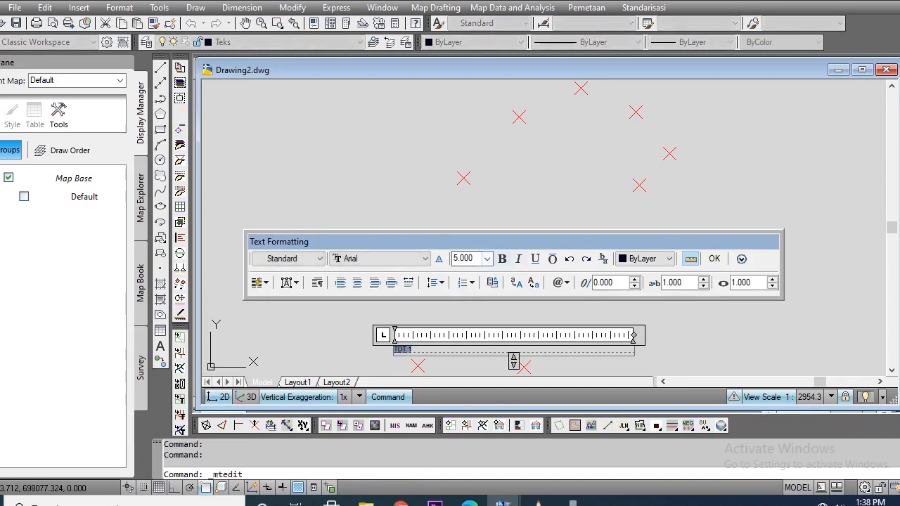
{"action": "left_click_drag", "start_coordinate": [476, 259], "coordinate": [444, 259]}
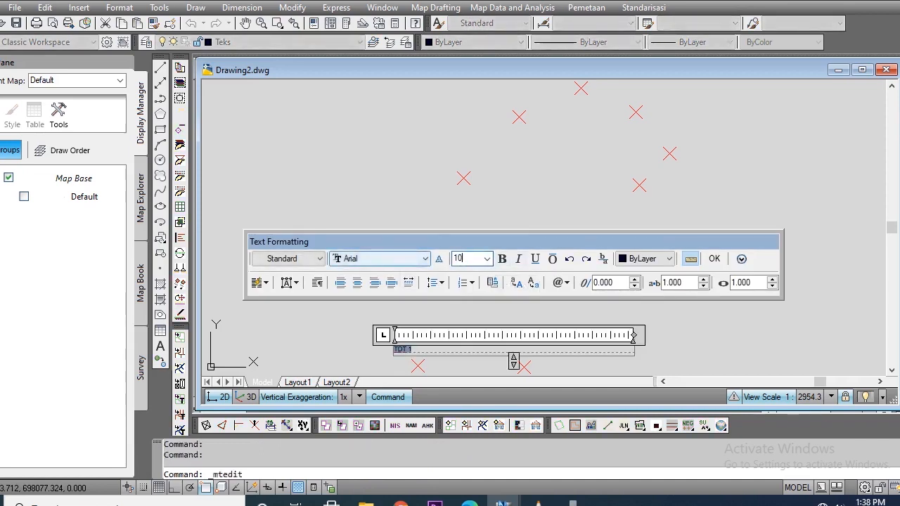
{"action": "left_click", "coordinate": [714, 259]}
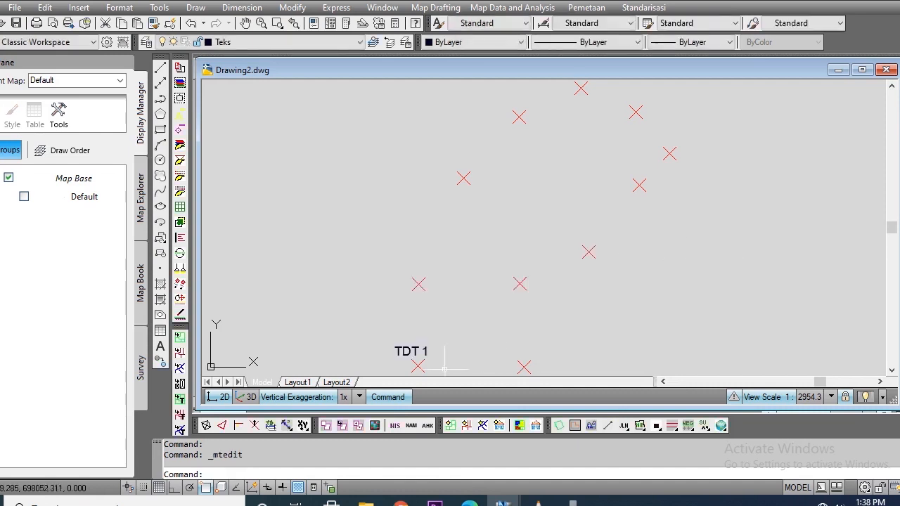
Reposition the enlarged "TDT 1" label slightly above its point so the text clears the marker.
{"action": "left_click", "coordinate": [397, 348]}
{"action": "left_click", "coordinate": [392, 348]}
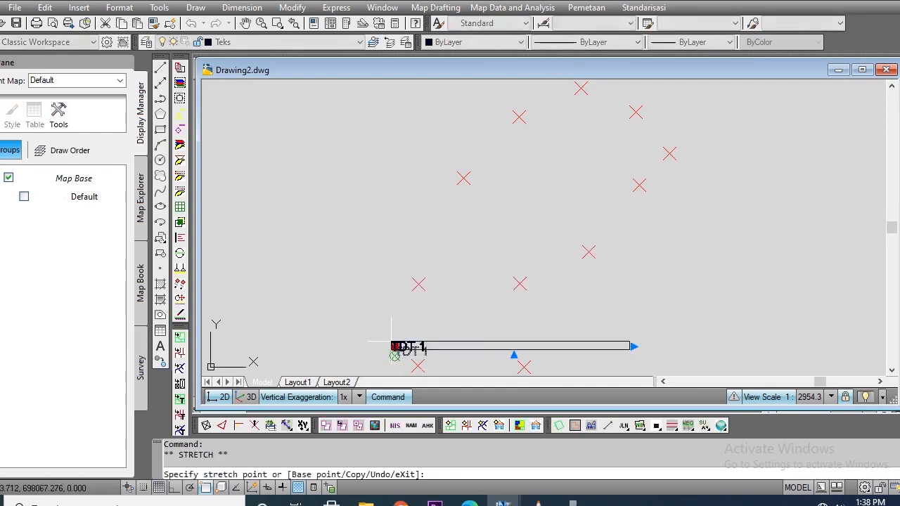
{"action": "left_click", "coordinate": [395, 356]}
{"action": "left_click", "coordinate": [395, 351]}
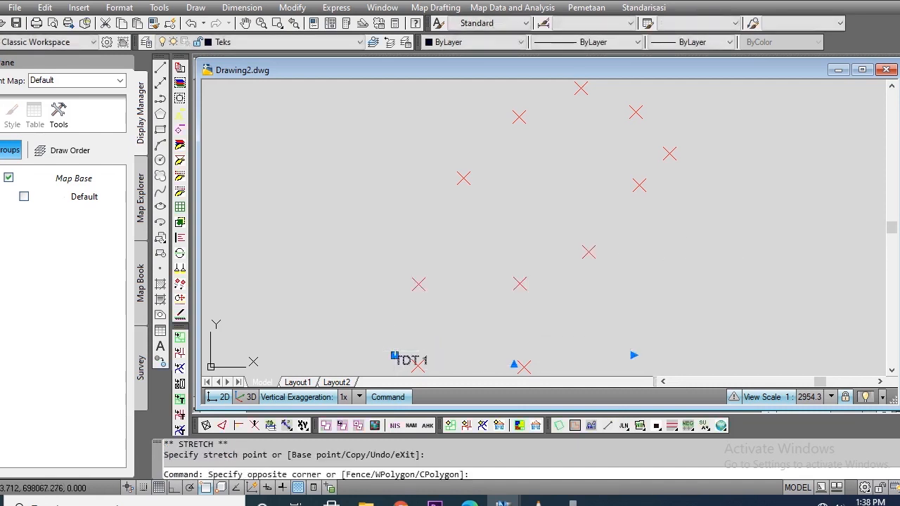
{"action": "left_click", "coordinate": [395, 351]}
{"action": "left_click", "coordinate": [395, 355]}
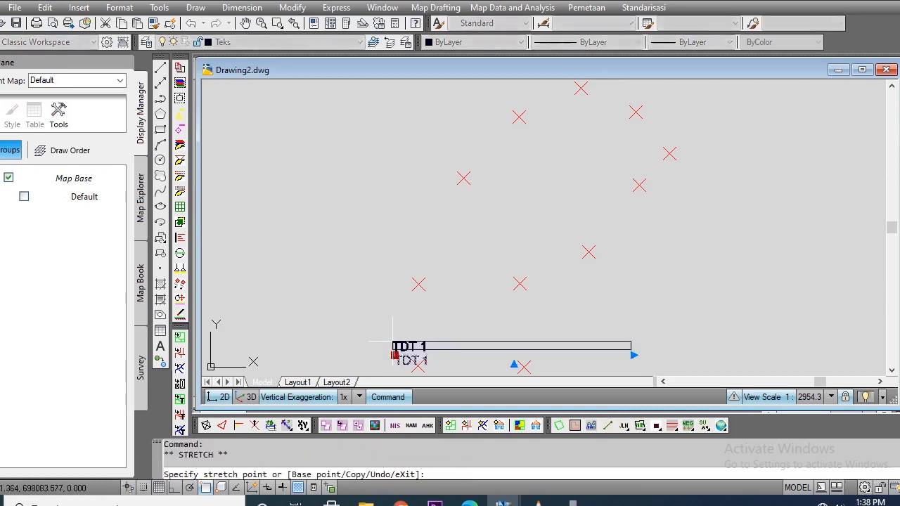
{"action": "left_click", "coordinate": [392, 342]}
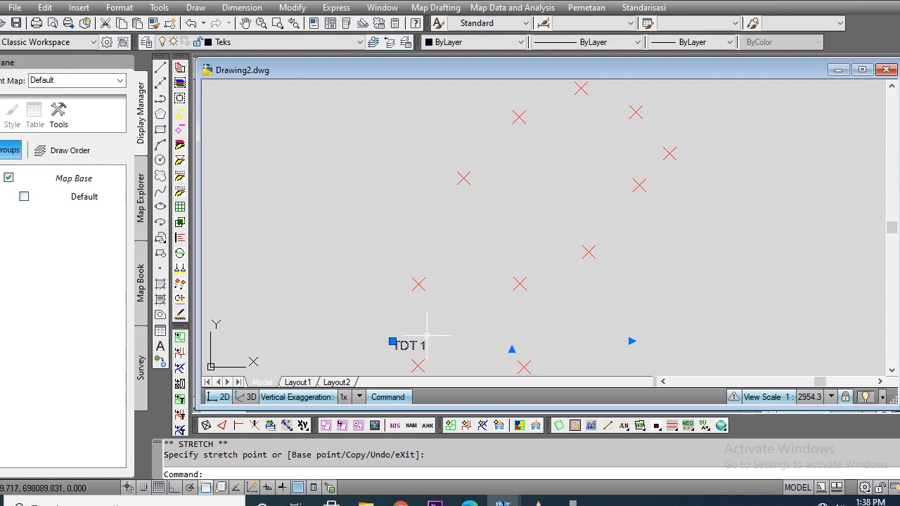
Copy the "TDT 1" label to above the next point directly north and change the copy to "TDT 2".
{"action": "key", "text": "ctrl+c"}
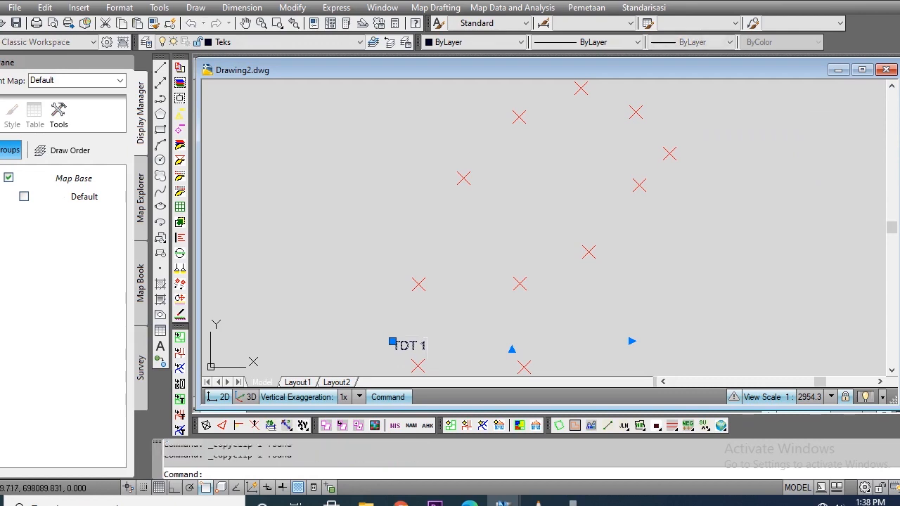
{"action": "key", "text": "ctrl+v"}
{"action": "left_click", "coordinate": [389, 269]}
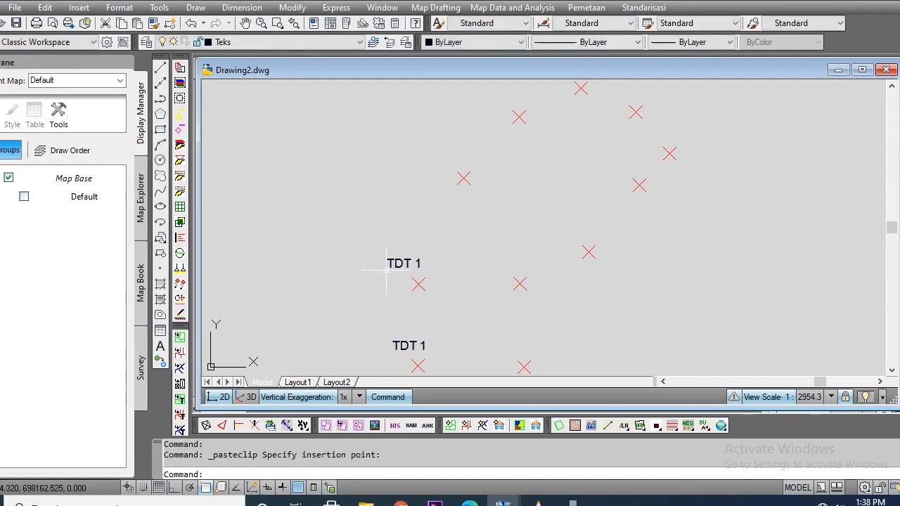
{"action": "double_click", "coordinate": [404, 263]}
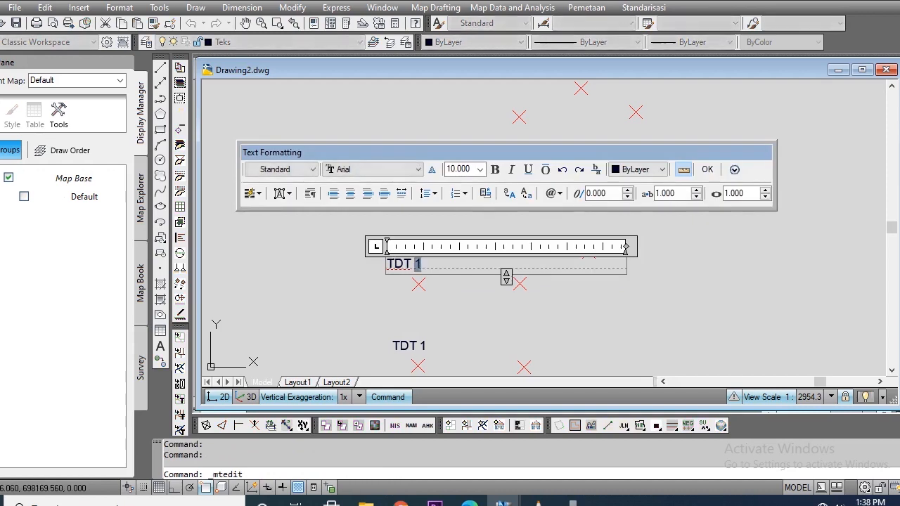
{"action": "left_click", "coordinate": [707, 169]}
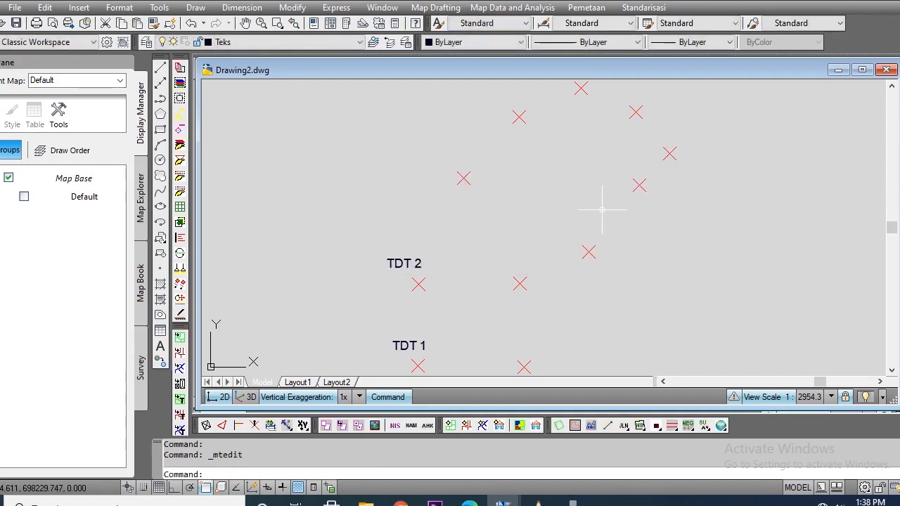
Paste another label copy above the point northeast of TDT 2 and change its text to "TDT 3".
{"action": "key", "text": "ctrl+v"}
{"action": "left_click", "coordinate": [454, 167]}
{"action": "double_click", "coordinate": [455, 162]}
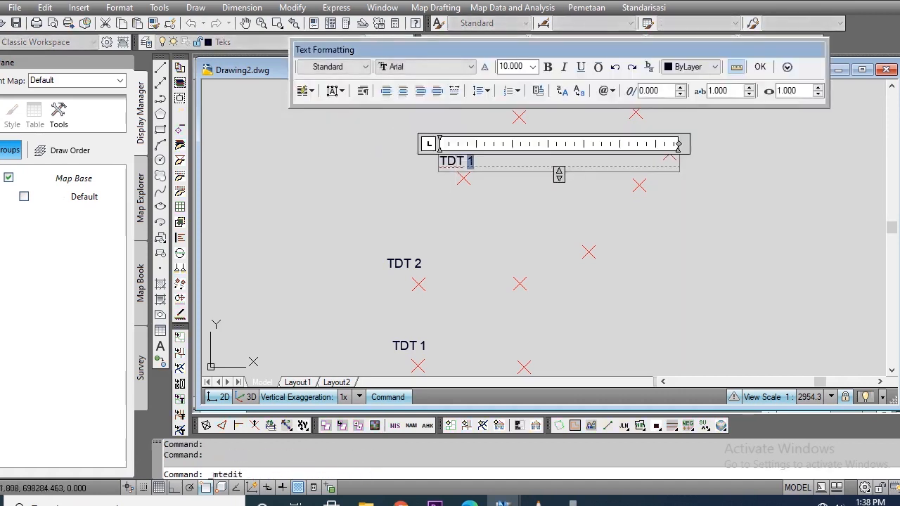
{"action": "left_click", "coordinate": [760, 66]}
Paste a label copy above the point northeast of TDT 3 and change its text to "TDT 4".
{"action": "key", "text": "ctrl+v"}
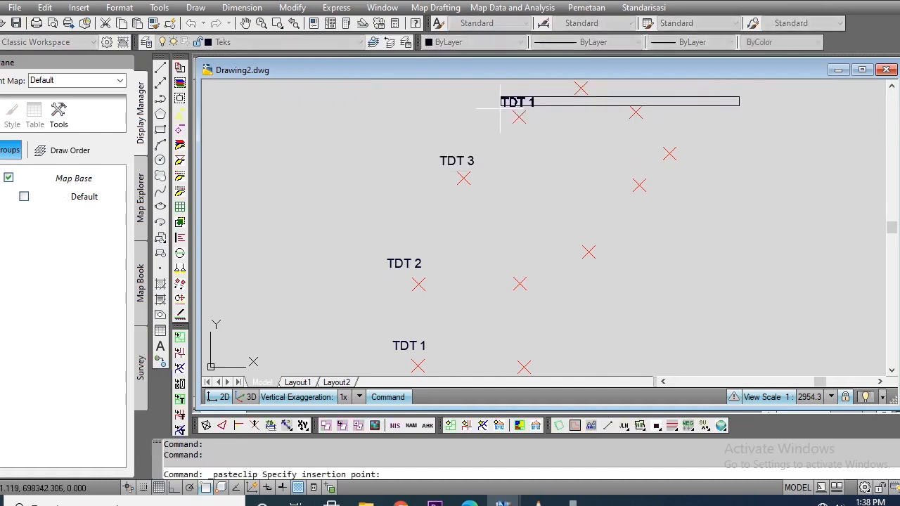
{"action": "left_click", "coordinate": [500, 97]}
{"action": "left_click", "coordinate": [531, 102]}
{"action": "double_click", "coordinate": [532, 102]}
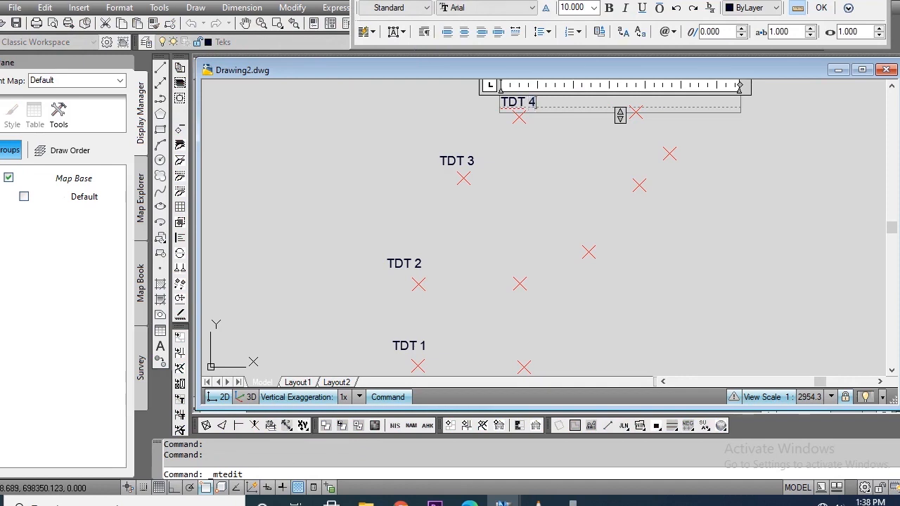
{"action": "left_click", "coordinate": [821, 7]}
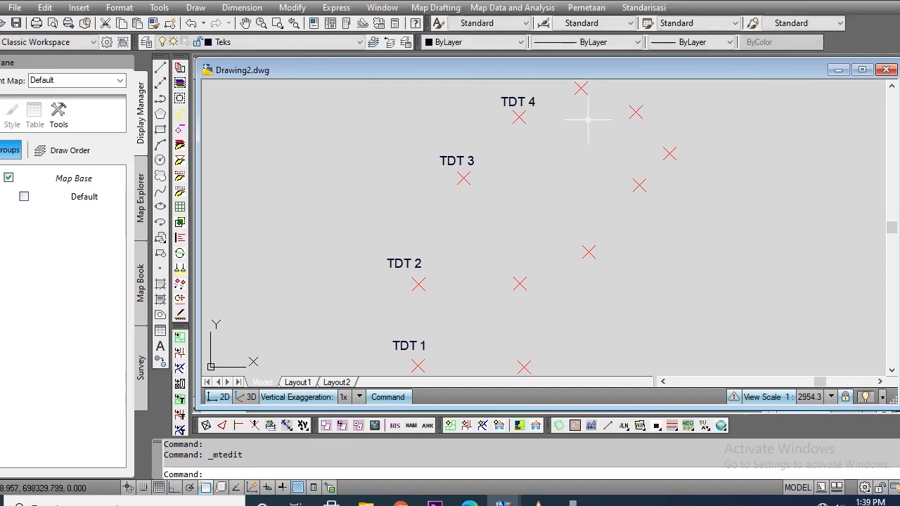
Paste a label copy to the east of the northernmost visible point and change its text to "TDT 5".
{"action": "key", "text": "ctrl+v"}
{"action": "left_click", "coordinate": [595, 92]}
{"action": "left_click", "coordinate": [614, 88]}
{"action": "double_click", "coordinate": [614, 88]}
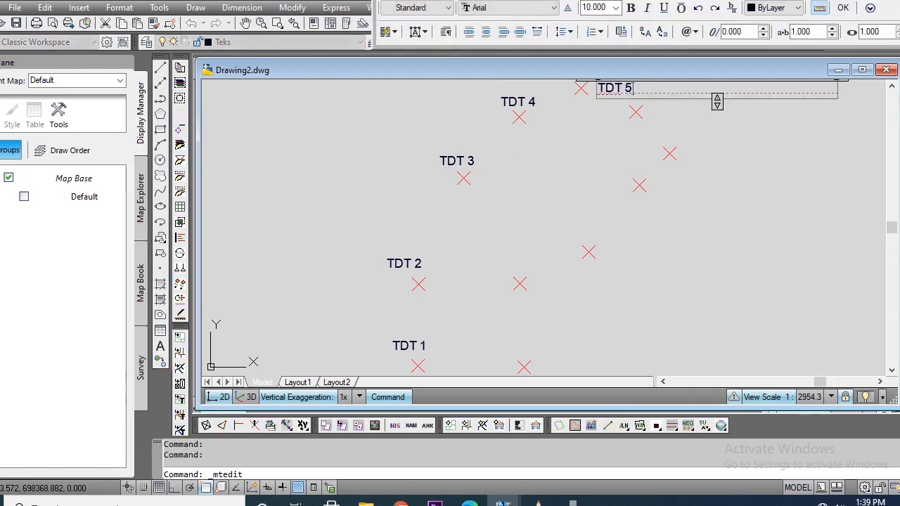
{"action": "left_click", "coordinate": [843, 7]}
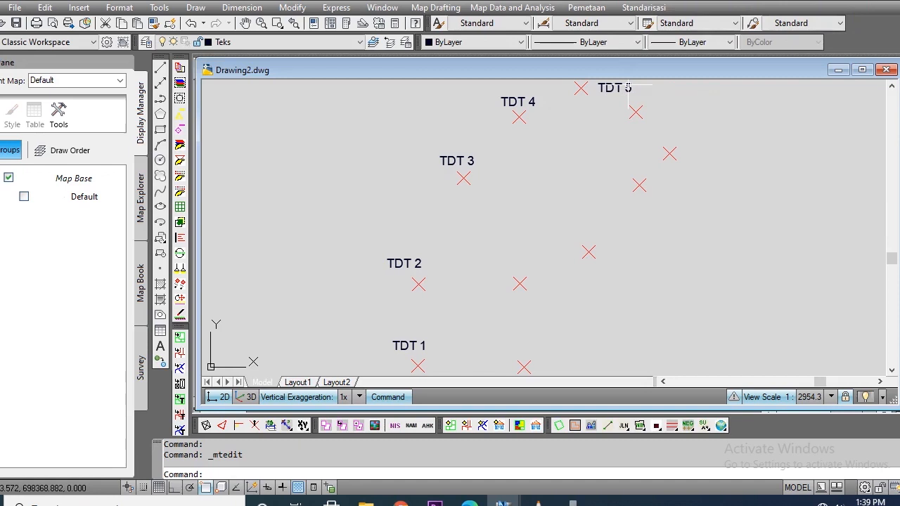
Paste a label copy beside the point southeast of TDT 5 and change its text to "TDT 6".
{"action": "key", "text": "ctrl+v"}
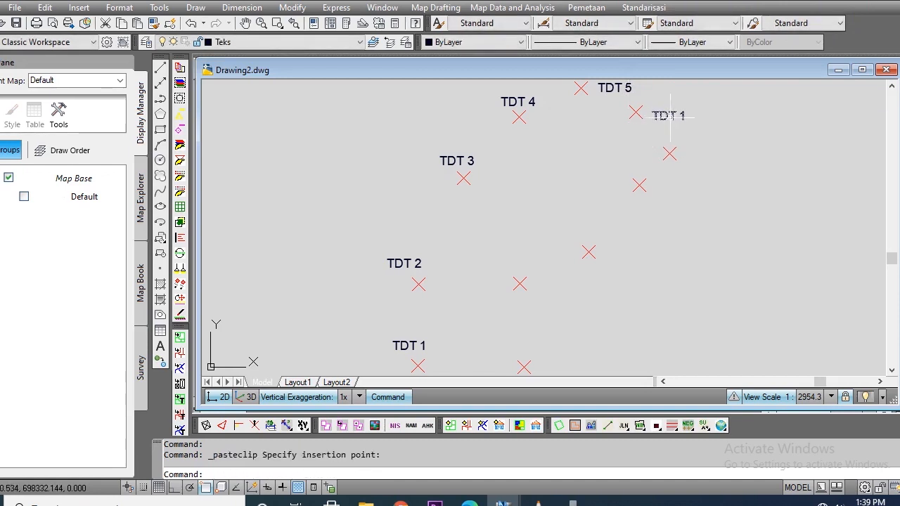
{"action": "left_click", "coordinate": [670, 116]}
{"action": "double_click", "coordinate": [670, 116]}
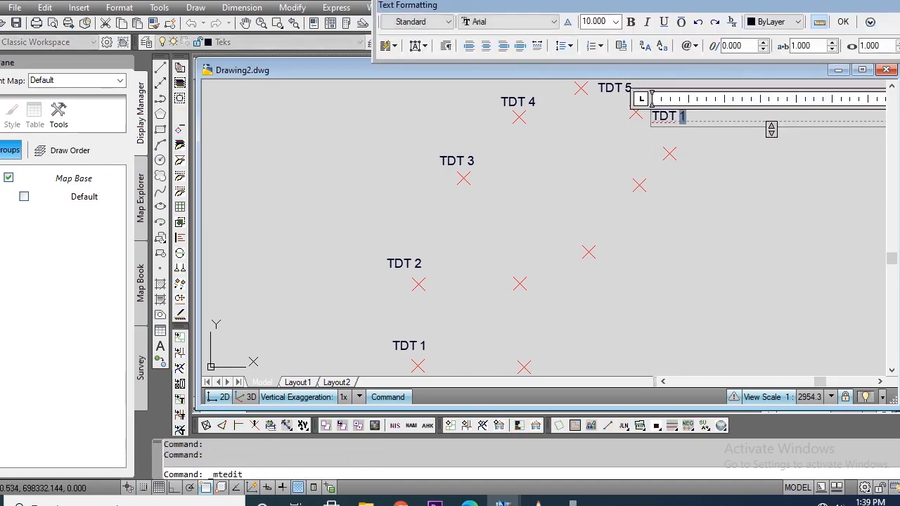
{"action": "left_click", "coordinate": [843, 22]}
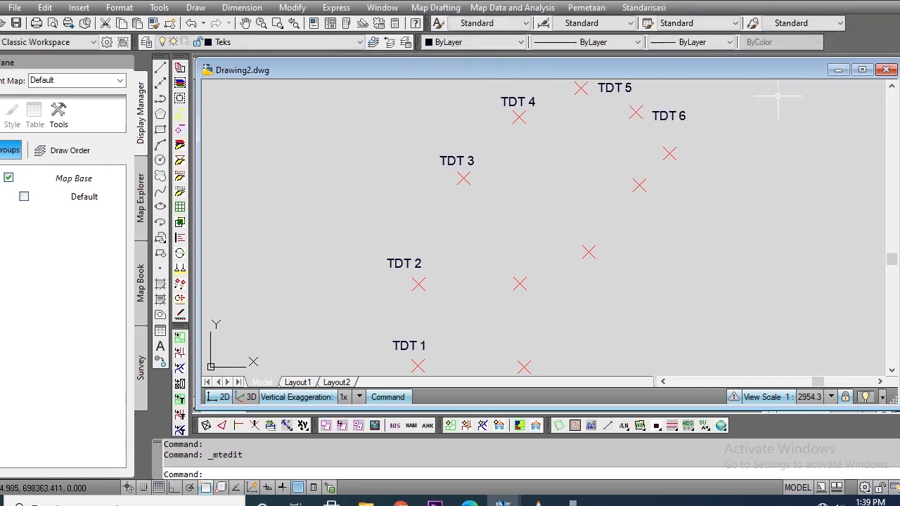
Paste a label copy to the east of the point southeast of TDT 6 and change its text to "TDT 7".
{"action": "key", "text": "ctrl+v"}
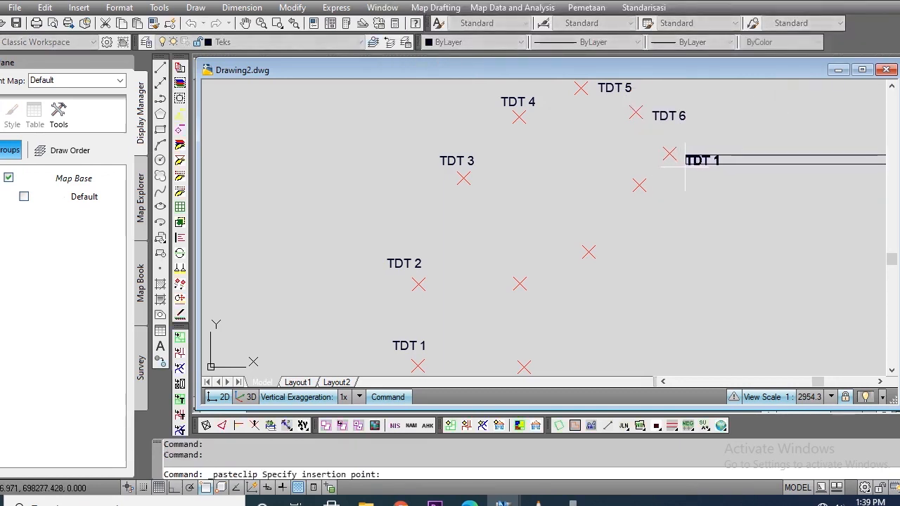
{"action": "left_click", "coordinate": [686, 155]}
{"action": "double_click", "coordinate": [701, 159]}
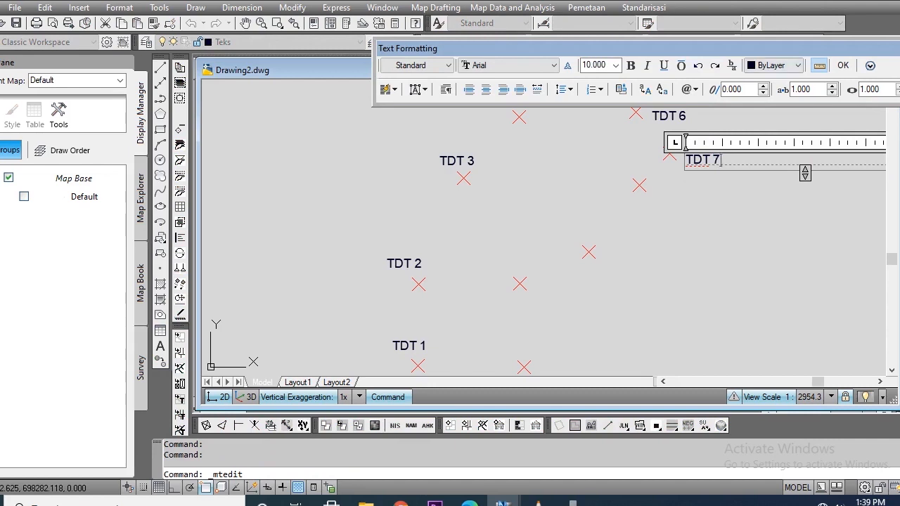
{"action": "left_click", "coordinate": [843, 65]}
Paste a label copy beside the point southwest of TDT 7 and change its text to "TDT 8".
{"action": "key", "text": "ctrl+v"}
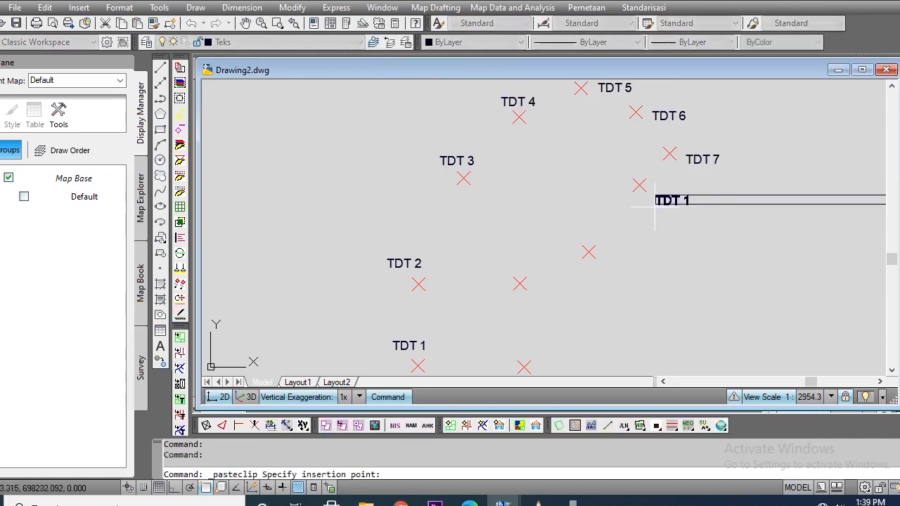
{"action": "left_click", "coordinate": [655, 201]}
{"action": "double_click", "coordinate": [668, 197]}
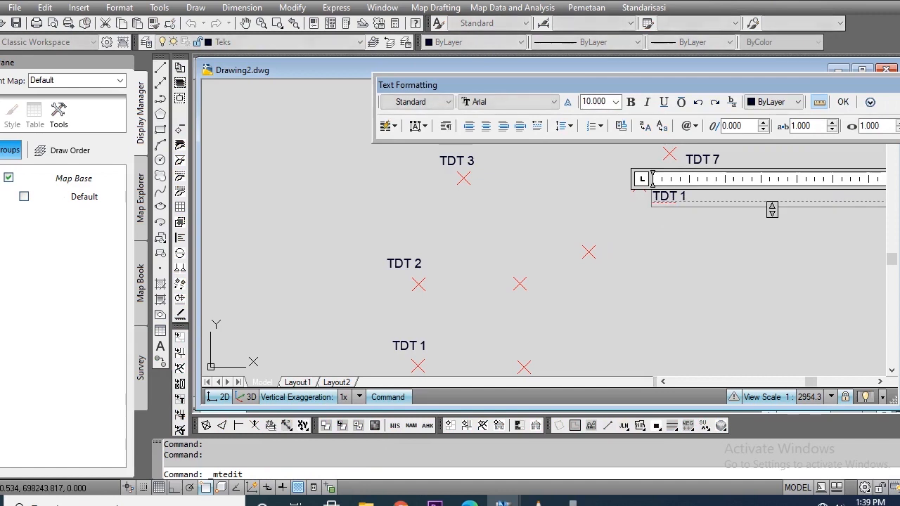
{"action": "left_click_drag", "start_coordinate": [680, 197], "coordinate": [688, 197]}
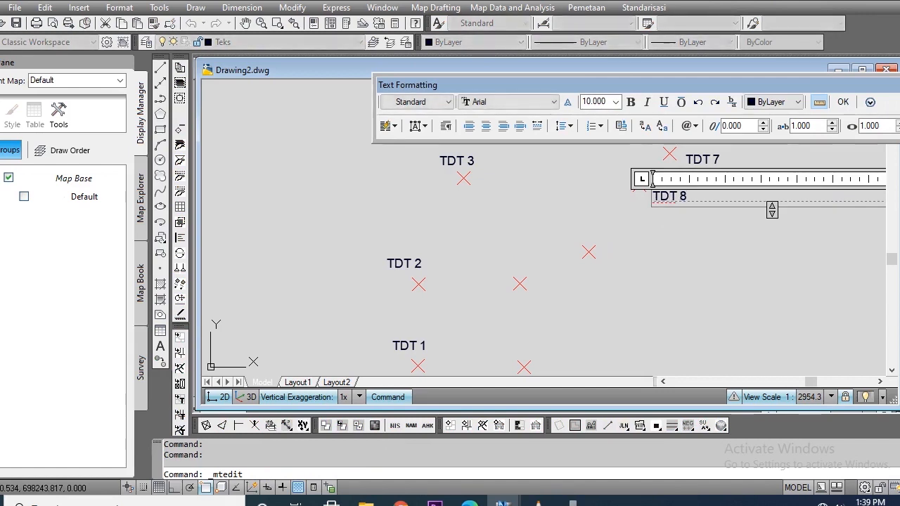
{"action": "type", "text": "8"}
{"action": "left_click", "coordinate": [843, 102]}
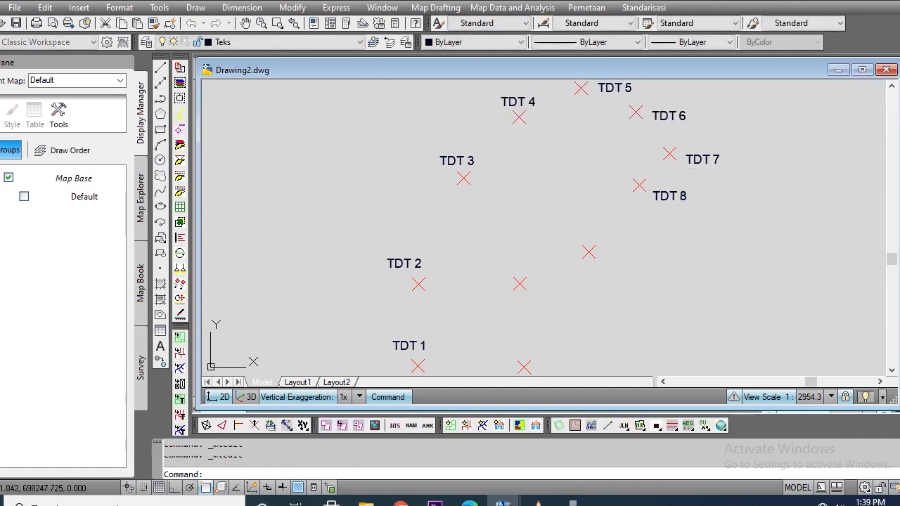
Paste a label copy to the east of the point southwest of TDT 8 and change its text to "TDT 9".
{"action": "key", "text": "ctrl+v"}
{"action": "left_click", "coordinate": [608, 249]}
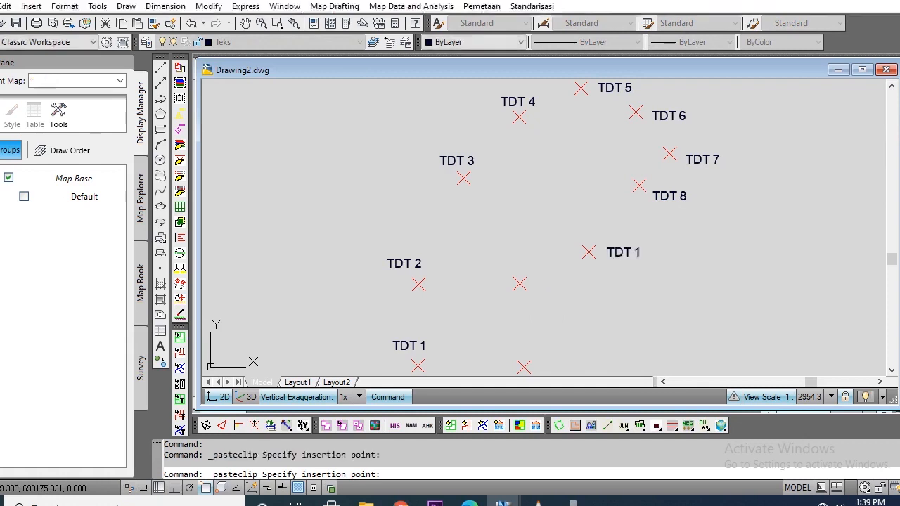
{"action": "double_click", "coordinate": [623, 252]}
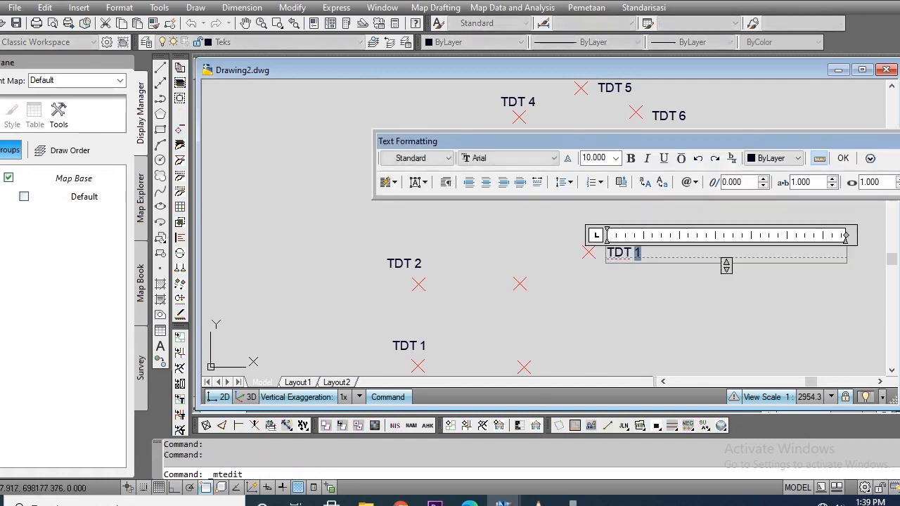
{"action": "left_click", "coordinate": [843, 158]}
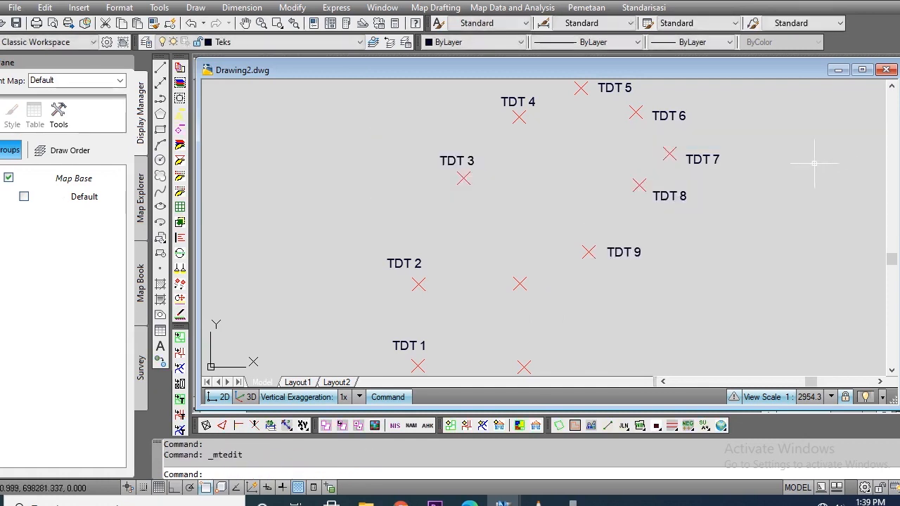
Paste a label copy at the point southwest of TDT 9, move it just below the marker, and change its text to "TDT 11".
{"action": "key", "text": "ctrl+v"}
{"action": "left_click", "coordinate": [522, 280]}
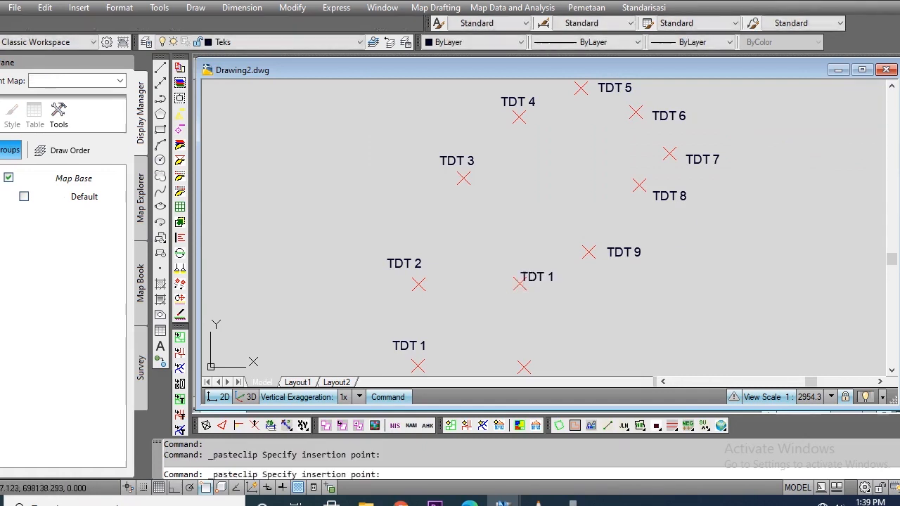
{"action": "left_click", "coordinate": [528, 281]}
{"action": "left_click", "coordinate": [521, 273]}
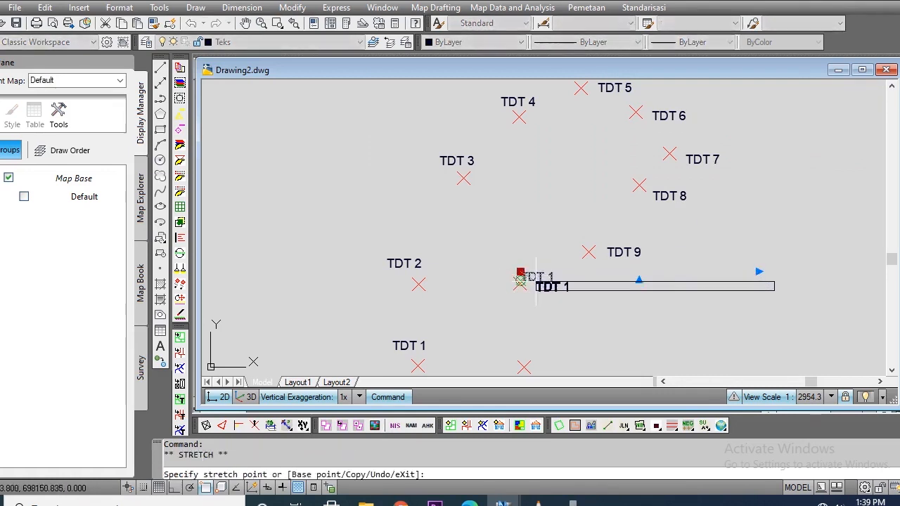
{"action": "left_click", "coordinate": [520, 282]}
{"action": "left_click", "coordinate": [520, 281]}
{"action": "left_click", "coordinate": [520, 289]}
{"action": "double_click", "coordinate": [535, 291]}
{"action": "left_click_drag", "start_coordinate": [556, 295], "coordinate": [547, 295]}
{"action": "type", "text": "11"}
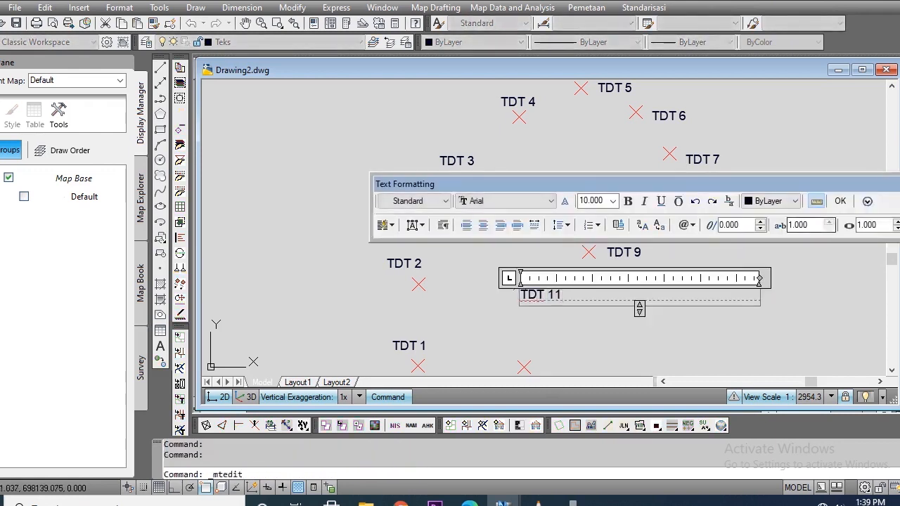
{"action": "left_click", "coordinate": [840, 201]}
Paste a label copy to the east of the southernmost unlabelled point and change its text to "TDT 12".
{"action": "key", "text": "ctrl+v"}
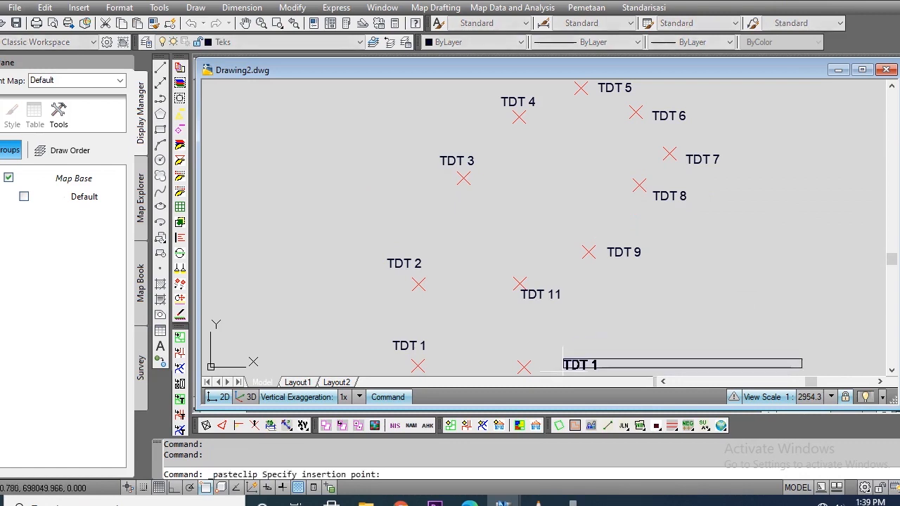
{"action": "left_click", "coordinate": [538, 366]}
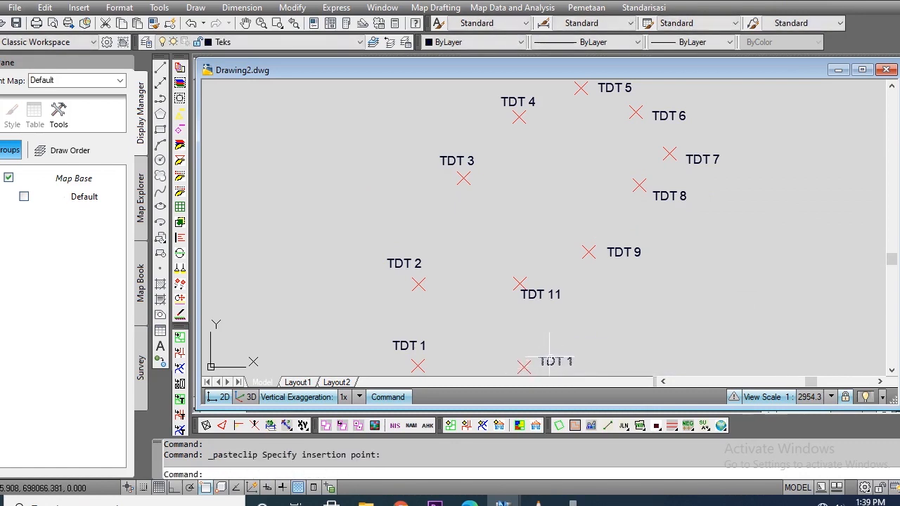
{"action": "double_click", "coordinate": [543, 363]}
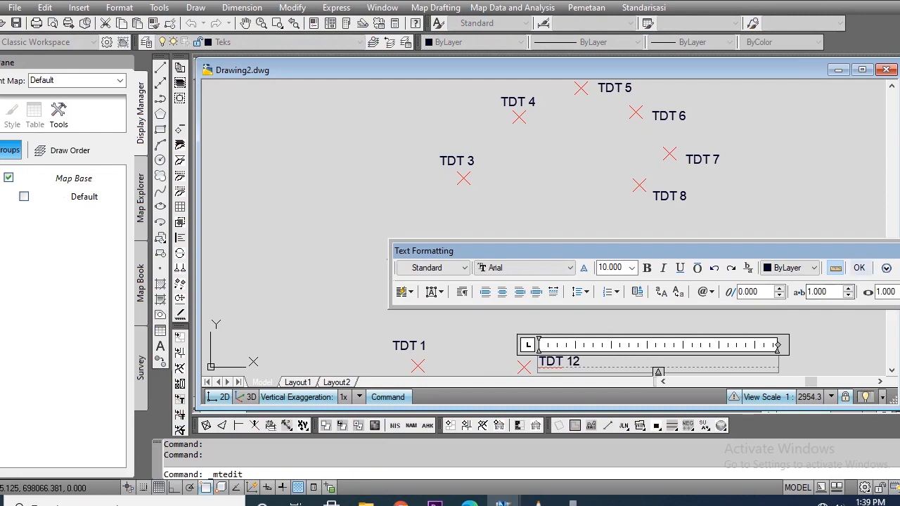
{"action": "left_click", "coordinate": [859, 267]}
{"action": "key", "text": "ctrl+v"}
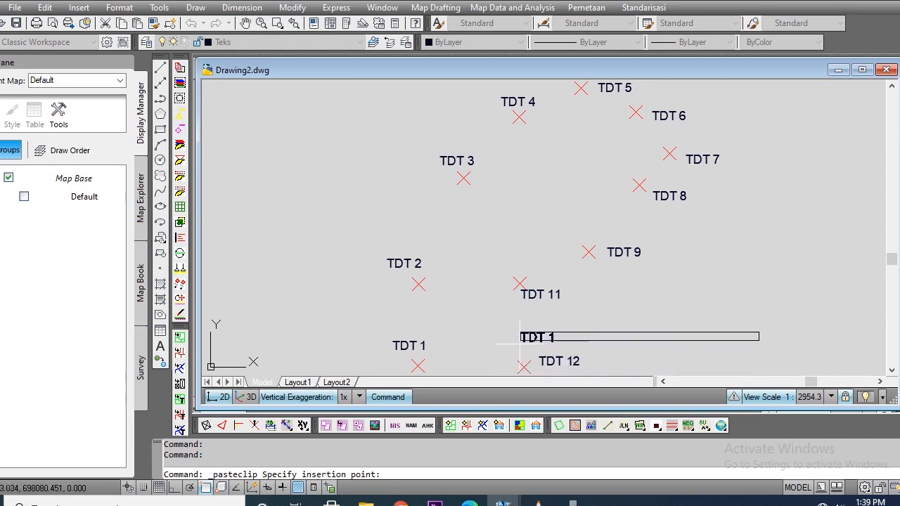
{"action": "key", "text": "Escape"}
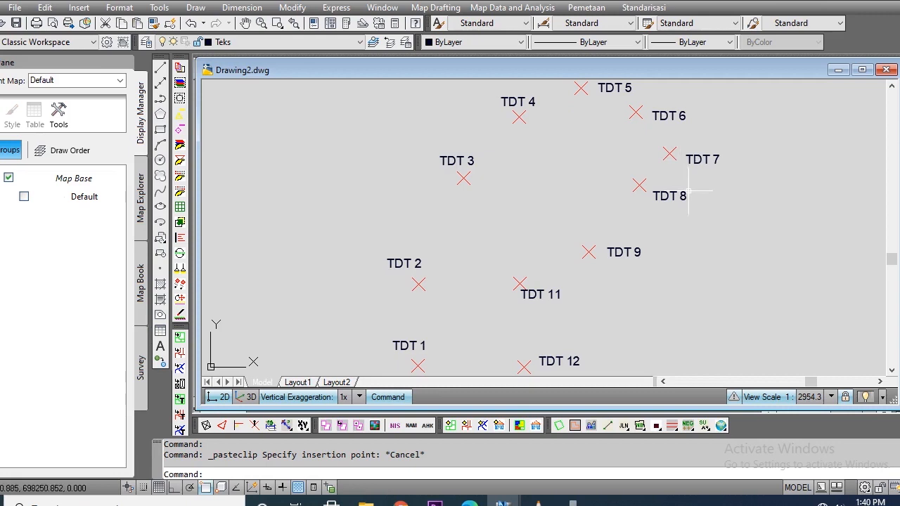
Correct the numbering of the last two labels by changing "TDT 11" to "TDT 10" and "TDT 12" to "TDT 11".
{"action": "double_click", "coordinate": [547, 295]}
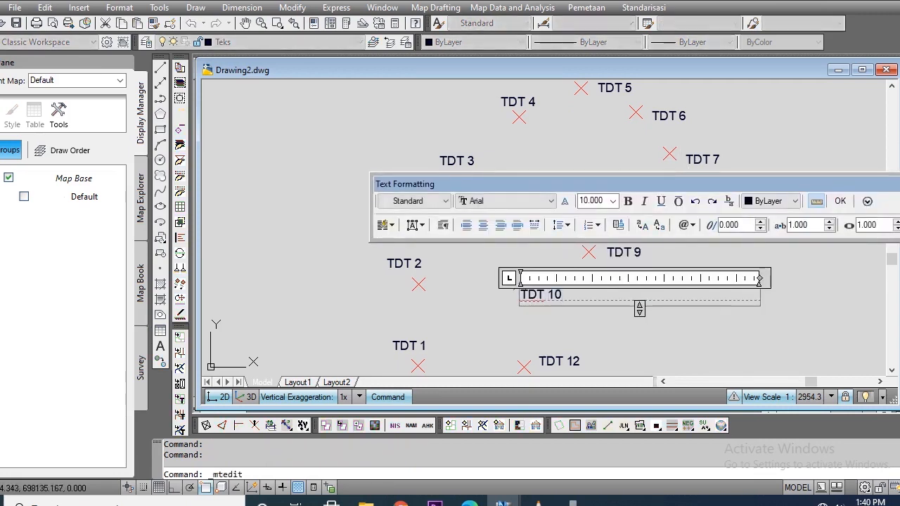
{"action": "left_click", "coordinate": [840, 201]}
{"action": "left_click", "coordinate": [577, 360]}
{"action": "double_click", "coordinate": [577, 361]}
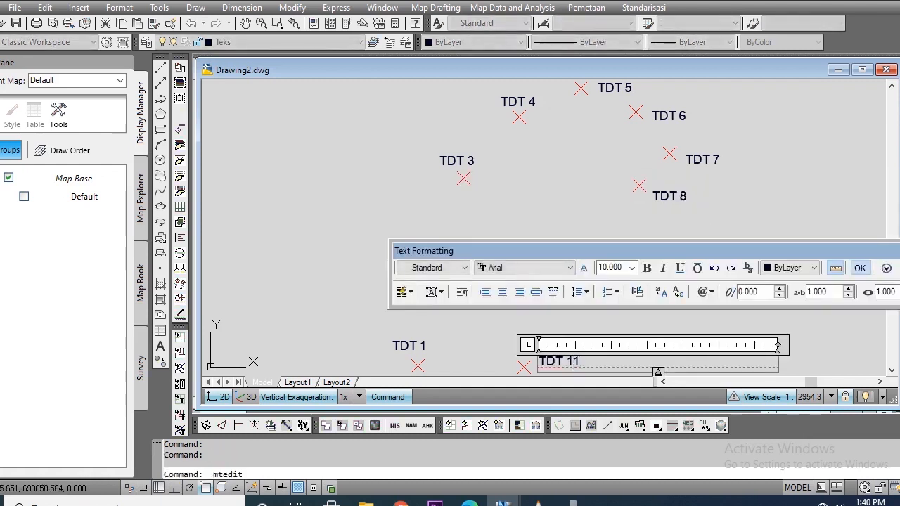
{"action": "left_click", "coordinate": [859, 268]}
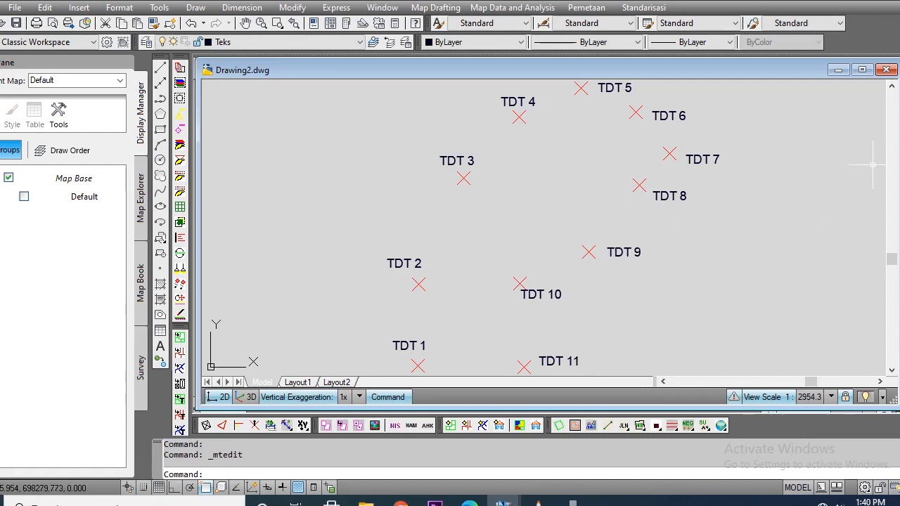
Open the Save As dialog for the drawing and dismiss it without saving.
{"action": "left_click", "coordinate": [15, 8]}
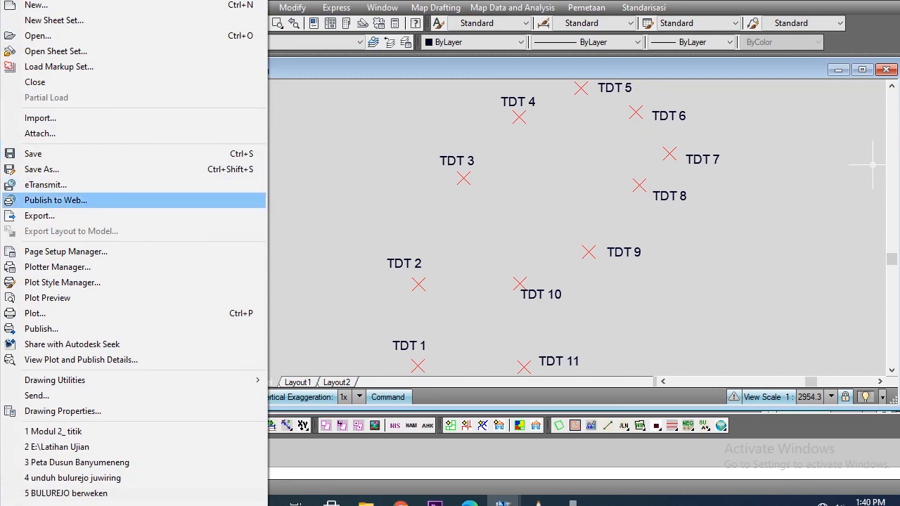
{"action": "left_click", "coordinate": [42, 170]}
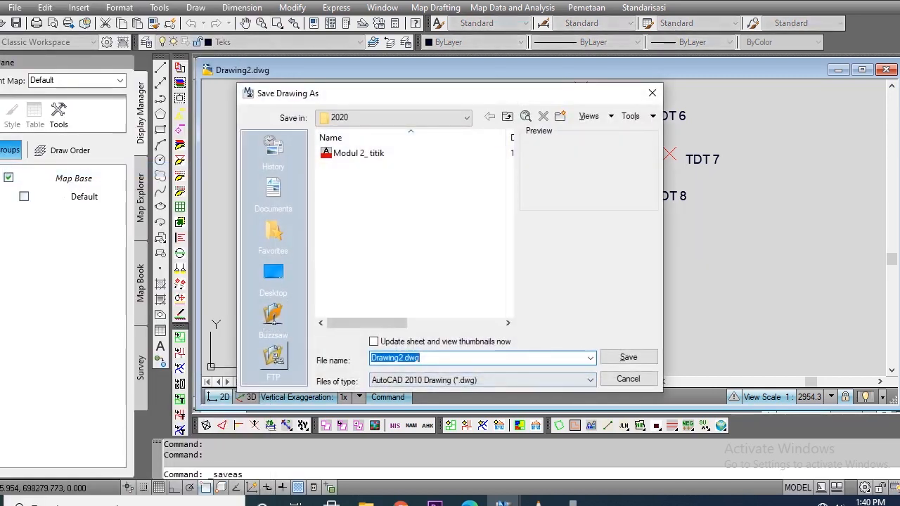
{"action": "left_click", "coordinate": [628, 379]}
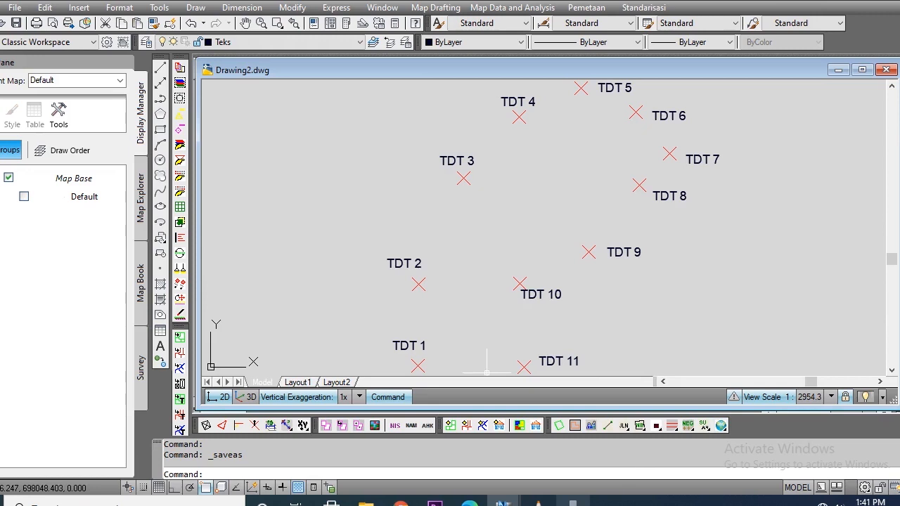
{"action": "mouse_move", "coordinate": [573, 502]}
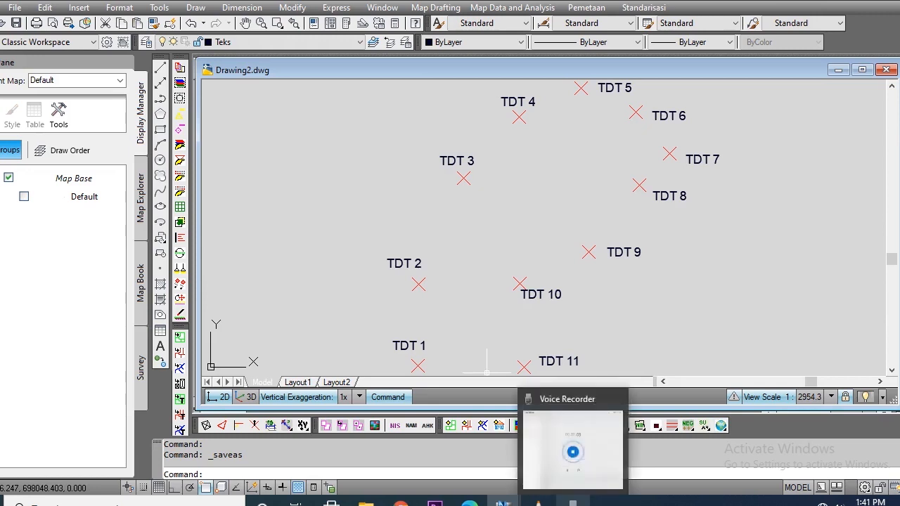
{"action": "left_click", "coordinate": [538, 501]}
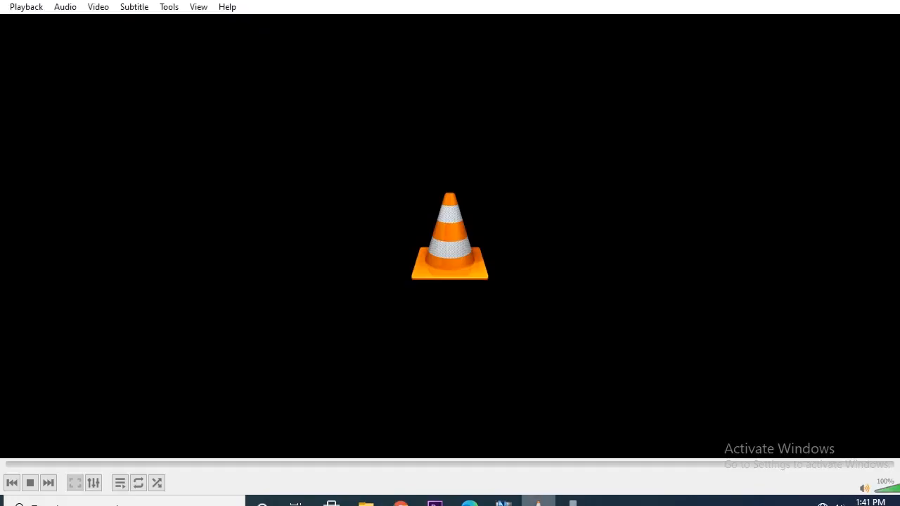